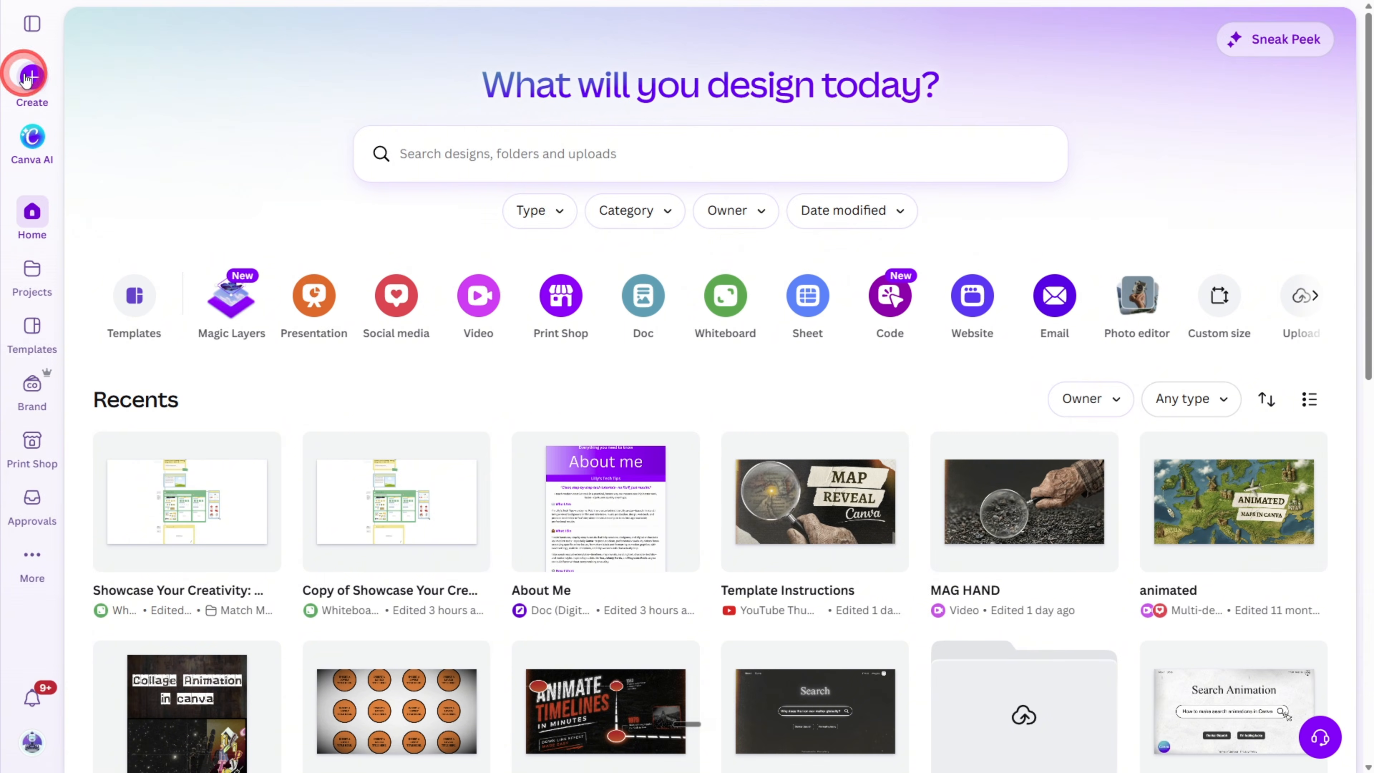
# - Create a new Landscape Video design at 1920 × 1080 px
pyautogui.click(28, 78)
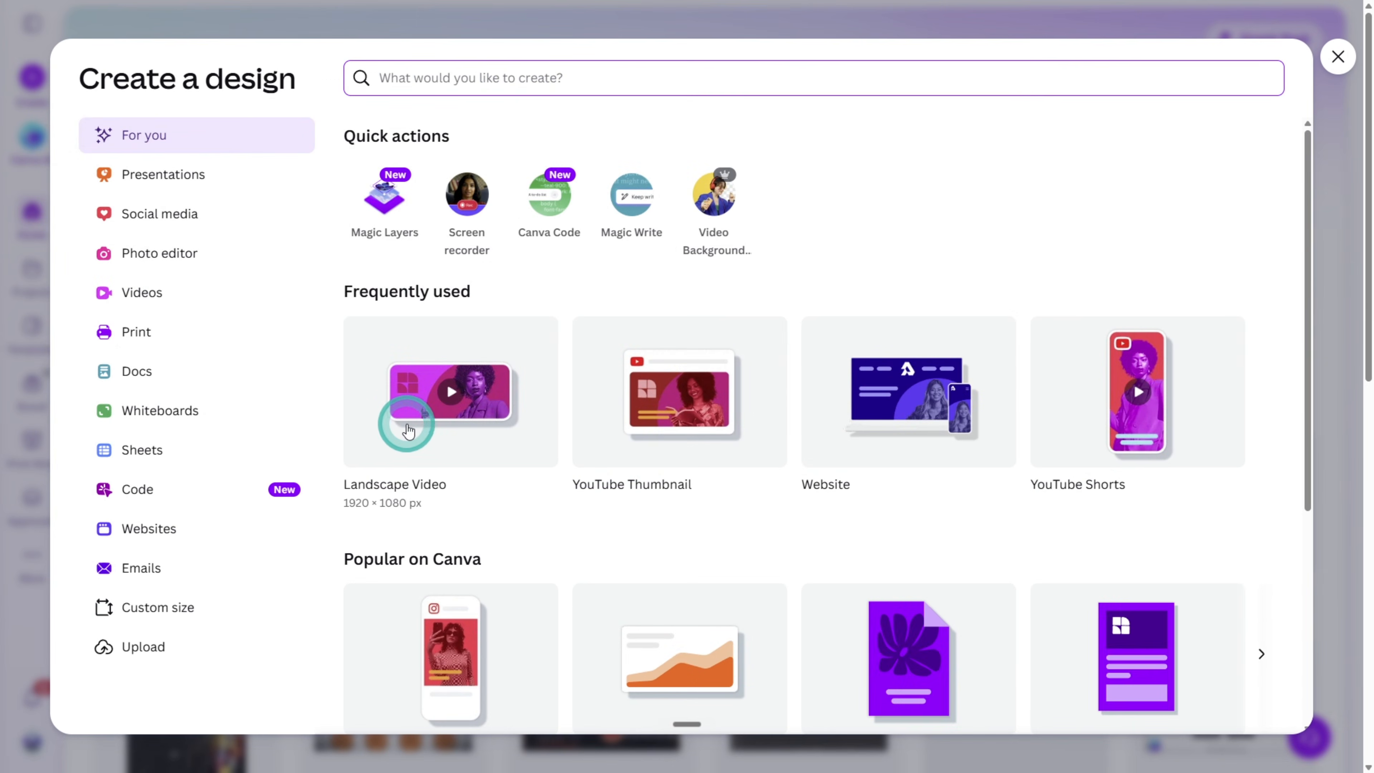
pyautogui.click(408, 430)
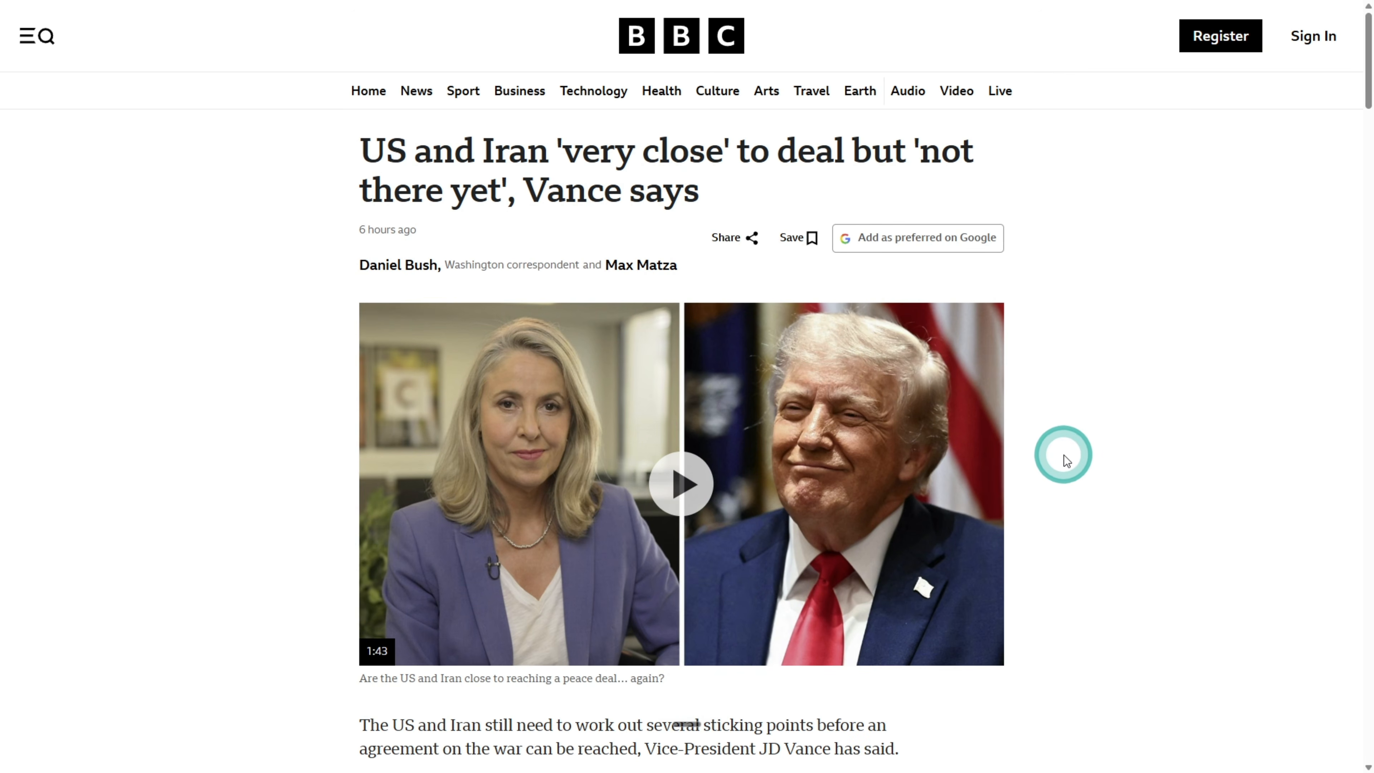
# - Capture three screenshots of the BBC news article, from the headline down through successive sections of its body text
pyautogui.press('super+shift+s')
pyautogui.moveTo(4, 3); pyautogui.dragTo(1348, 766)
pyautogui.scroll(-8, 1165, 592)
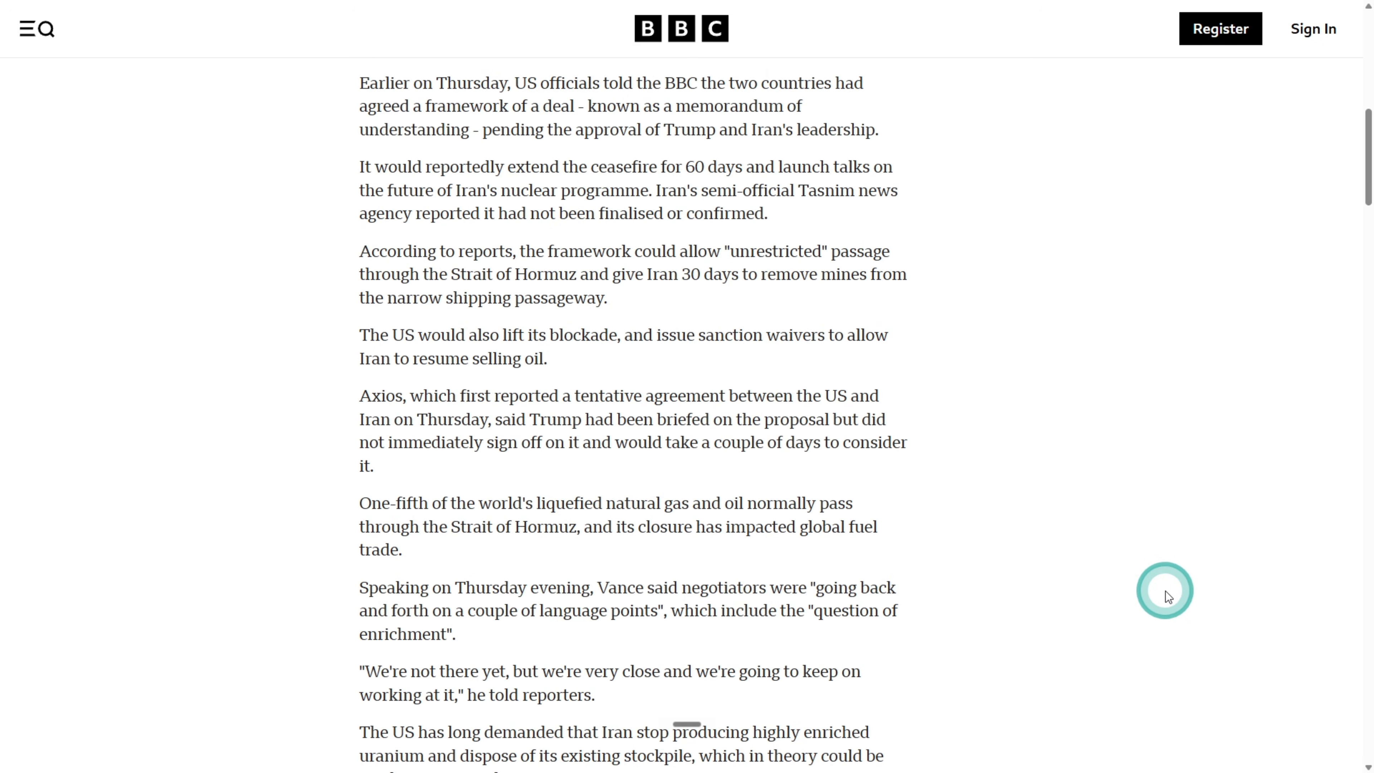
pyautogui.press('super+shift+s')
pyautogui.moveTo(2, 2); pyautogui.dragTo(1361, 764)
pyautogui.scroll(-10, 1118, 642)
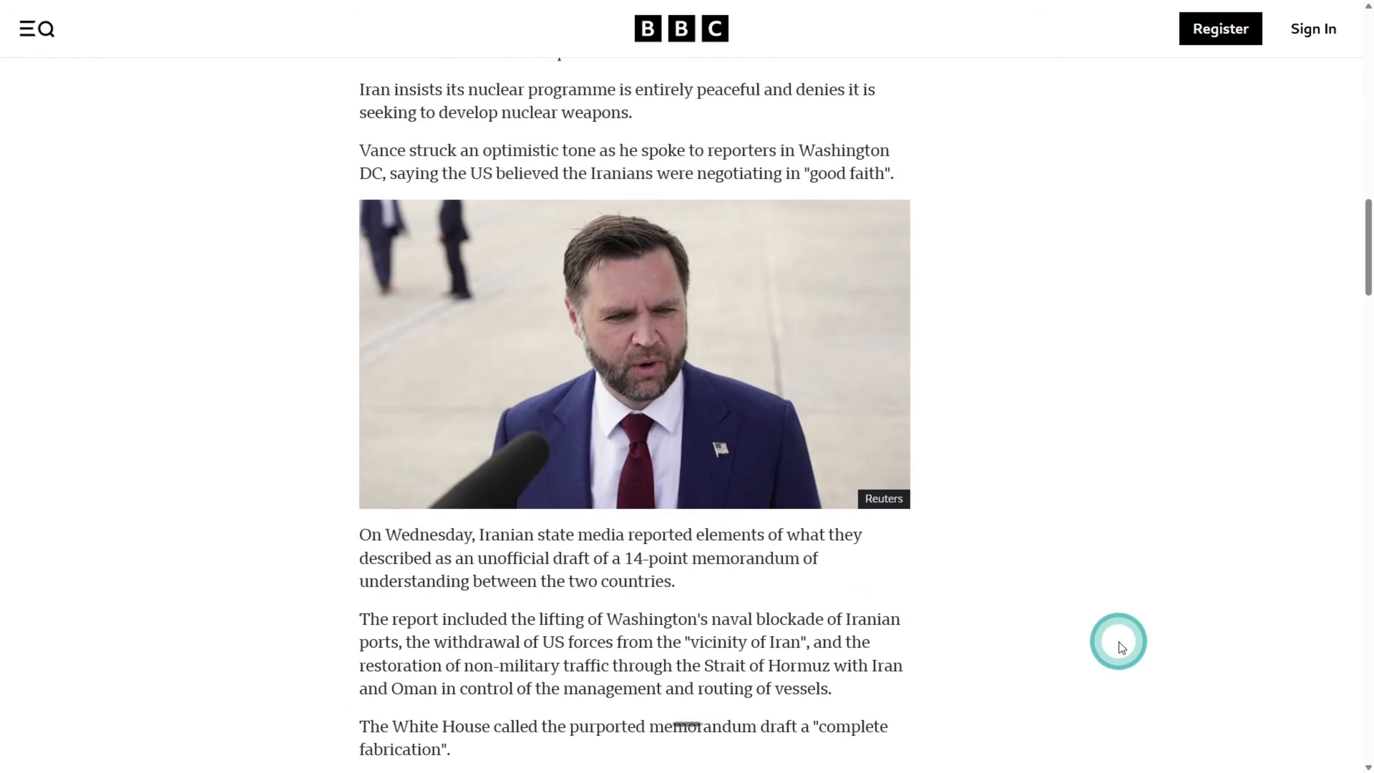
pyautogui.press('super+shift+s')
pyautogui.moveTo(2, 3); pyautogui.dragTo(780, 417)
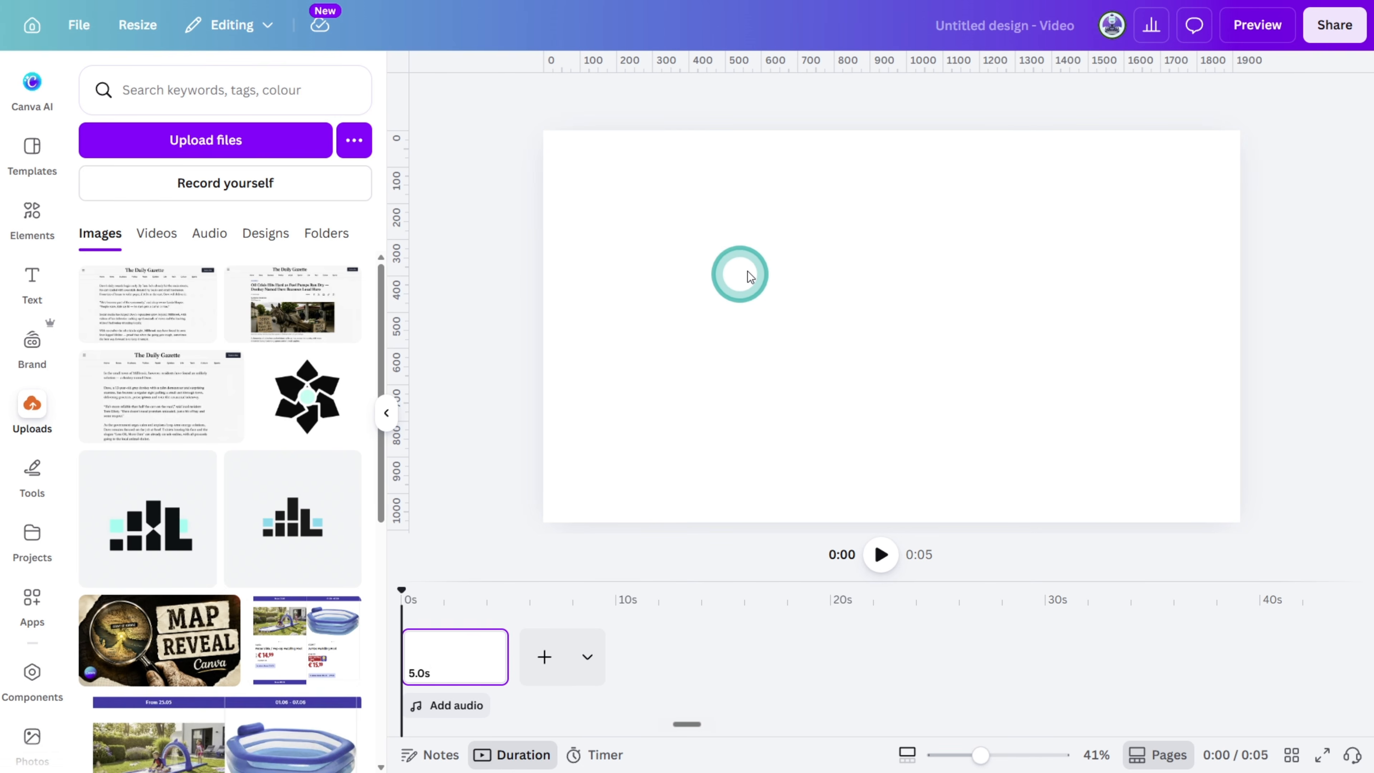
# - Place the three uploaded Daily Gazette screenshots full-frame on three consecutive pages, in reading order starting with the headline
pyautogui.click(292, 303)
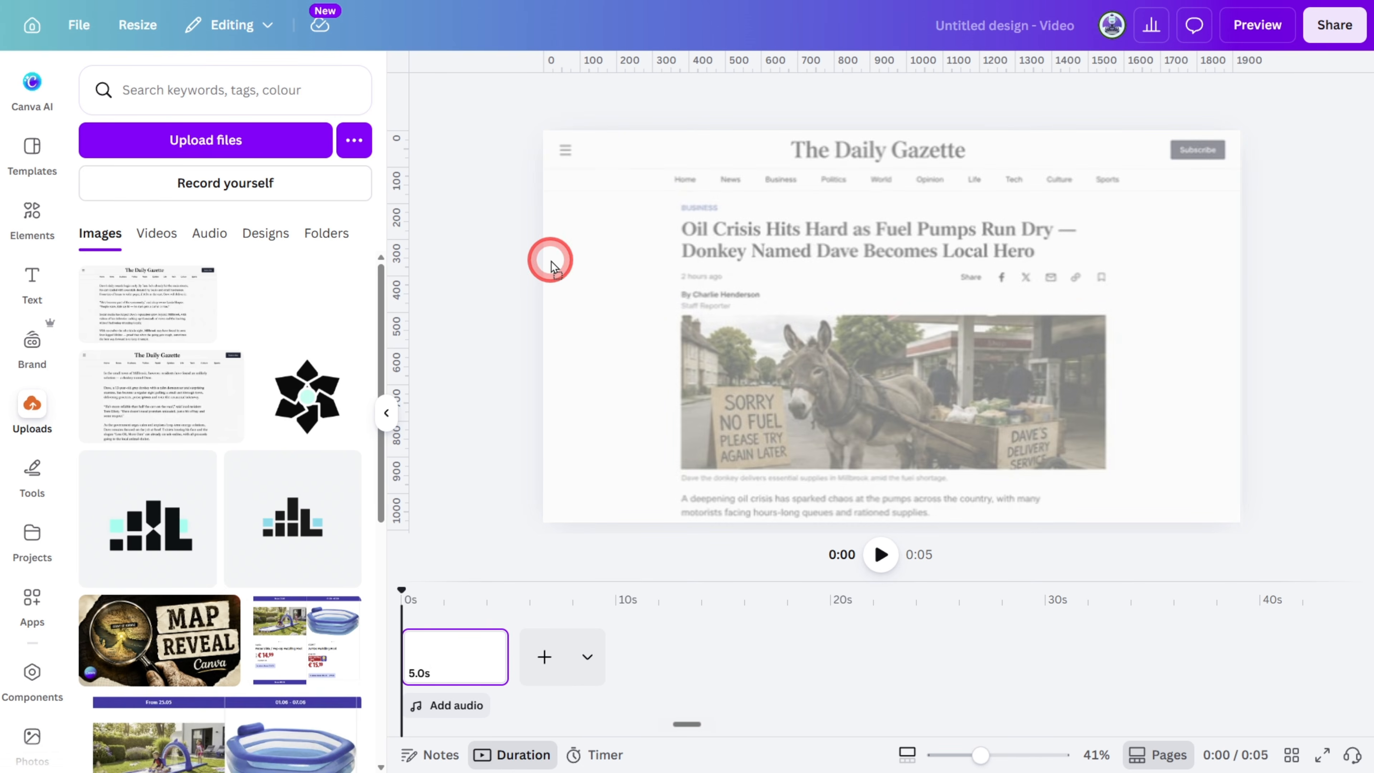
pyautogui.click(530, 673)
pyautogui.click(205, 409)
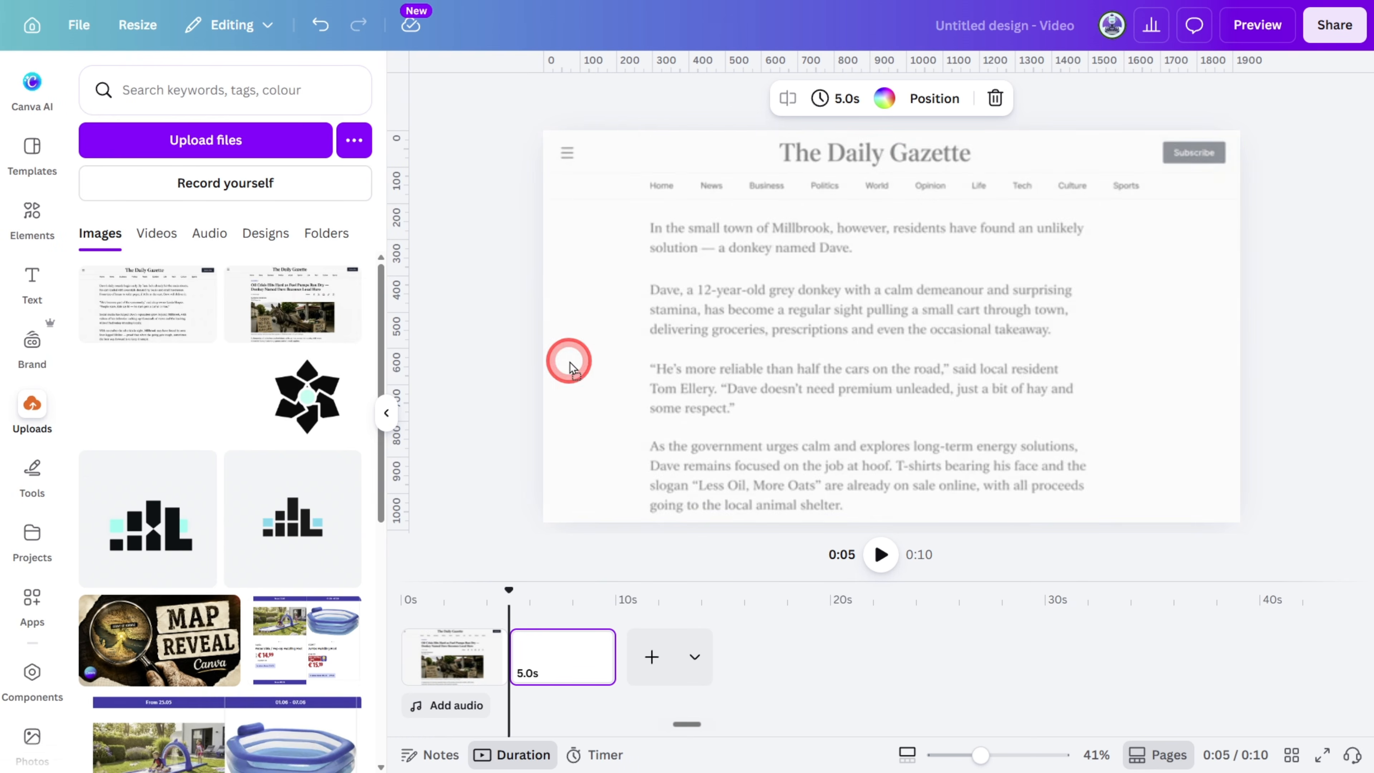
pyautogui.click(641, 672)
pyautogui.moveTo(144, 325); pyautogui.dragTo(498, 422)
pyautogui.click(497, 420)
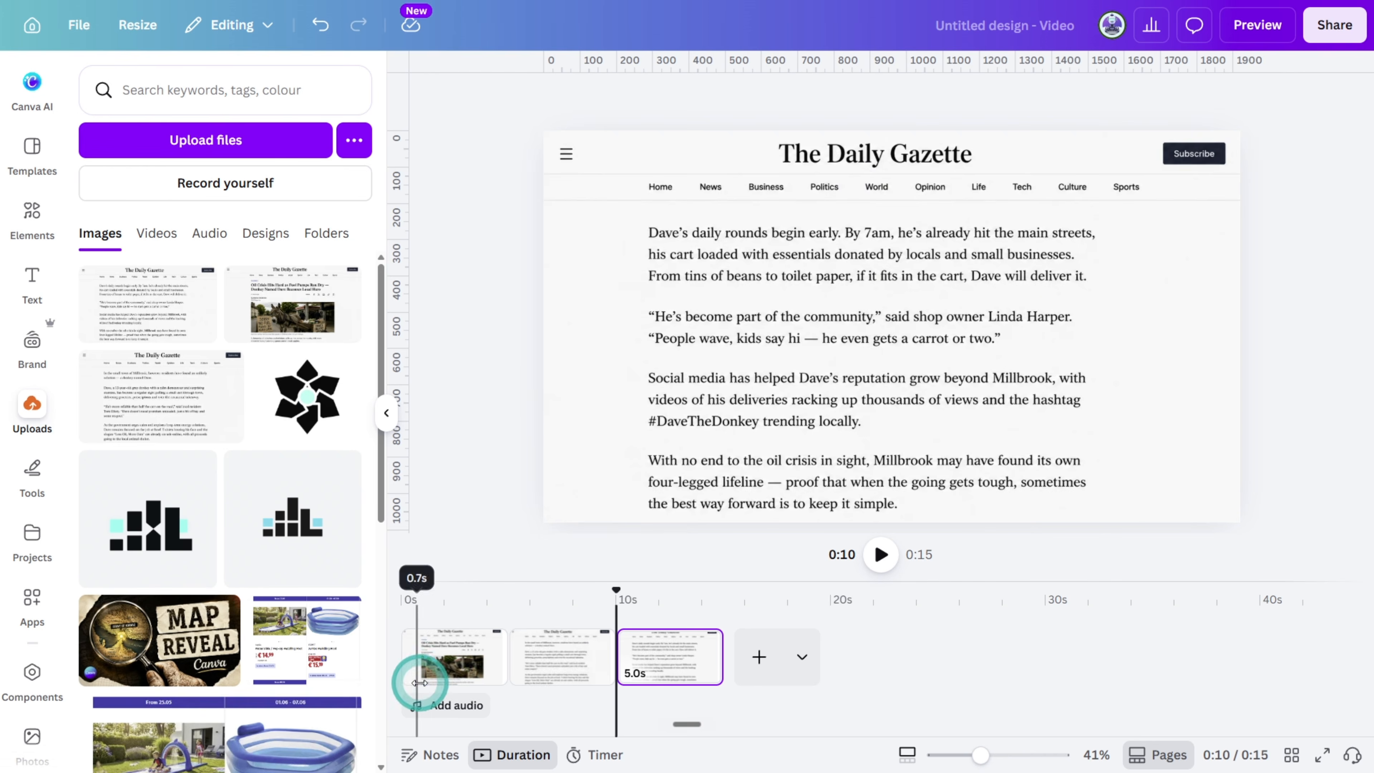
pyautogui.click(479, 654)
pyautogui.click(557, 655)
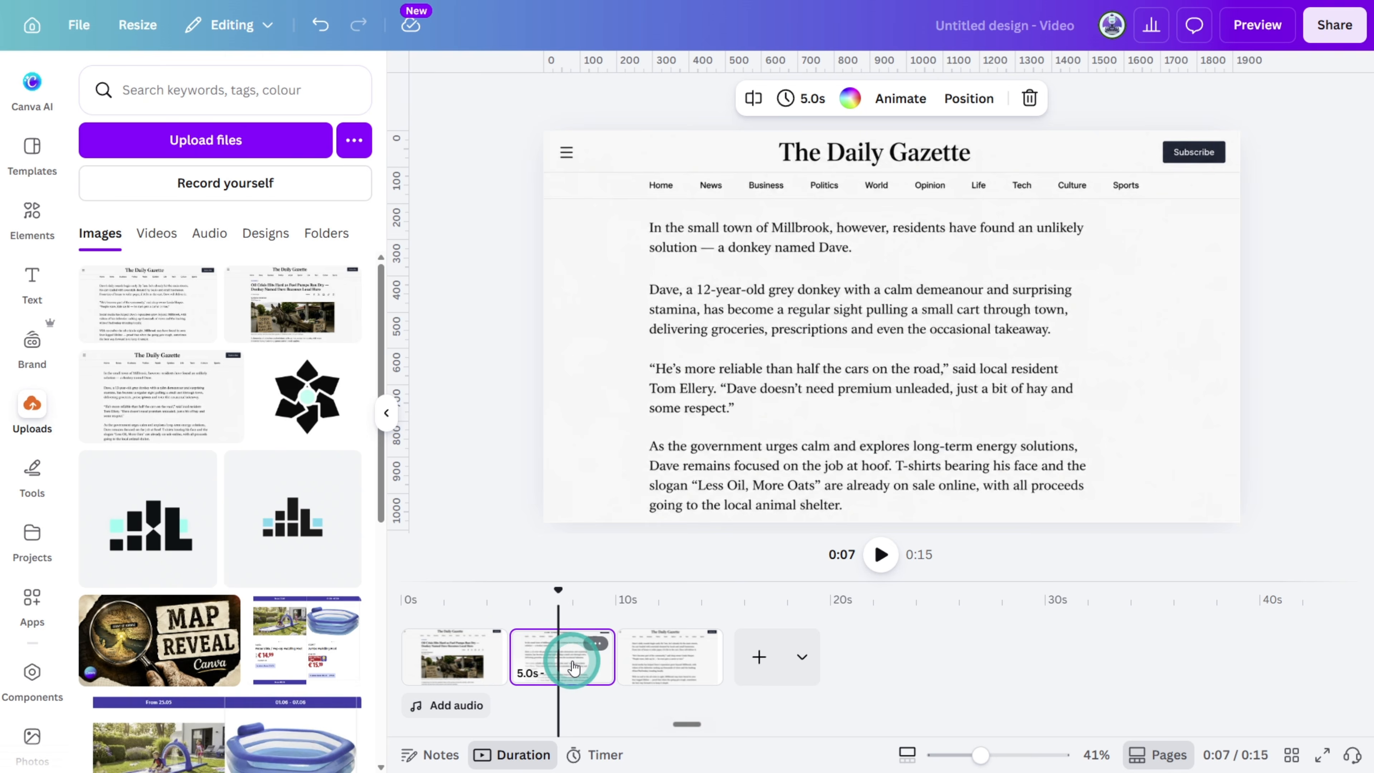
pyautogui.click(641, 663)
pyautogui.click(574, 666)
# - Duplicate the article screenshot on the first page and align the copy exactly over the original
pyautogui.click(441, 664)
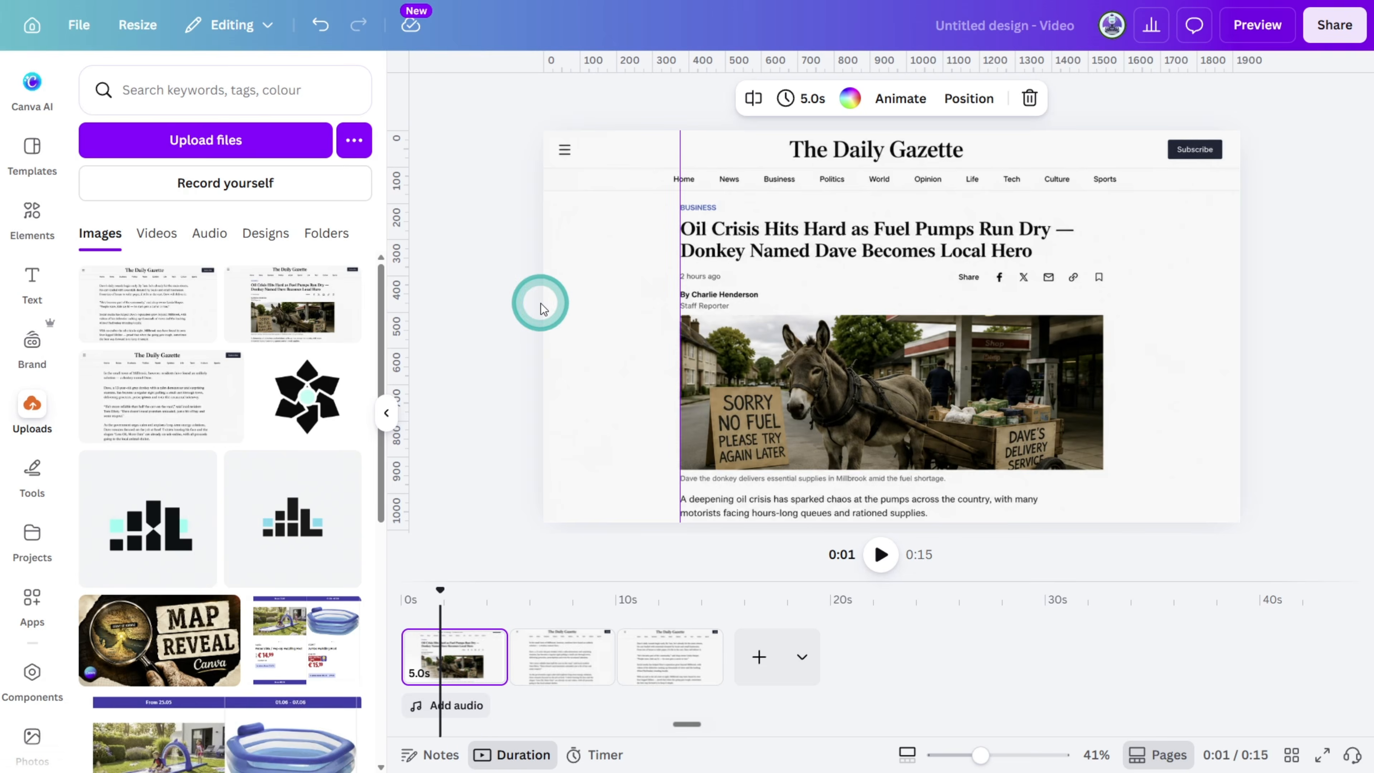
pyautogui.click(915, 259)
pyautogui.rightClick(912, 256)
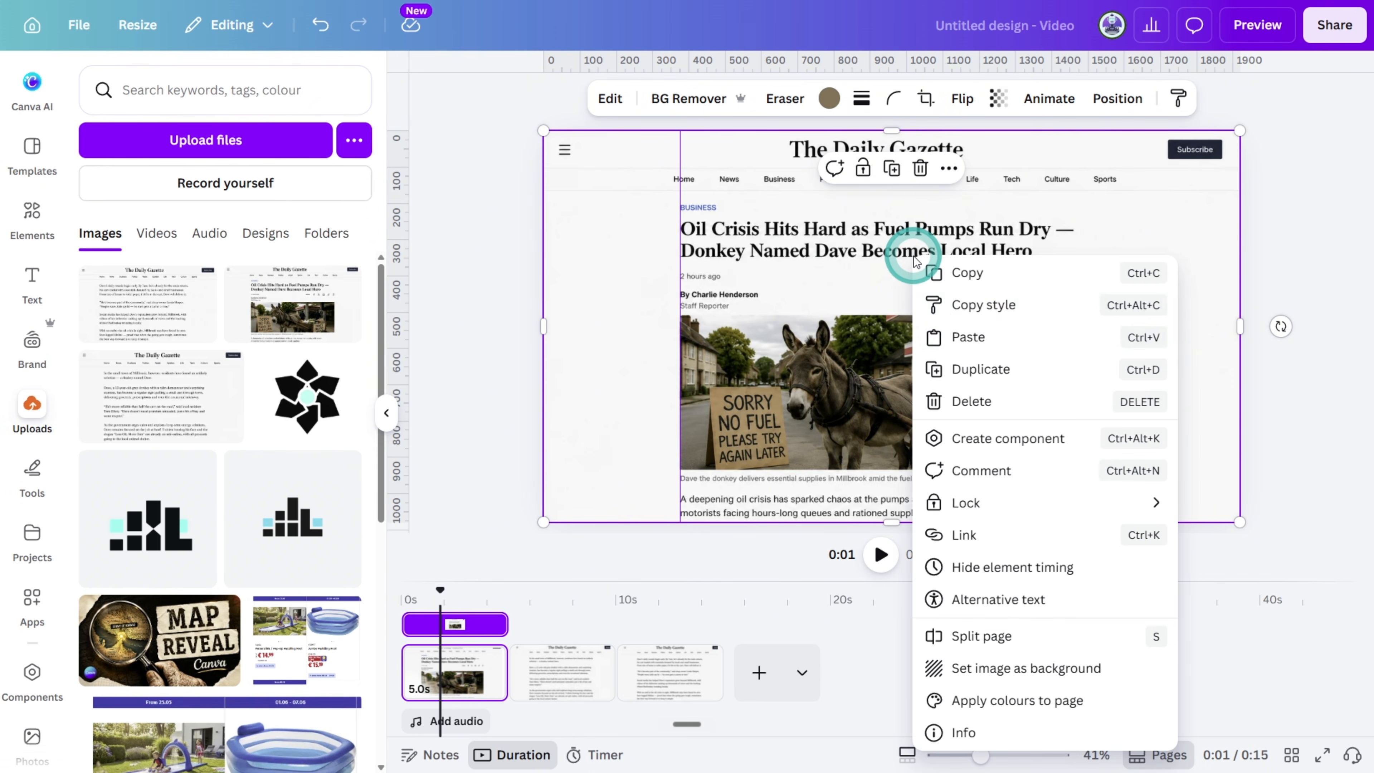
pyautogui.click(970, 341)
pyautogui.moveTo(980, 375); pyautogui.dragTo(975, 369)
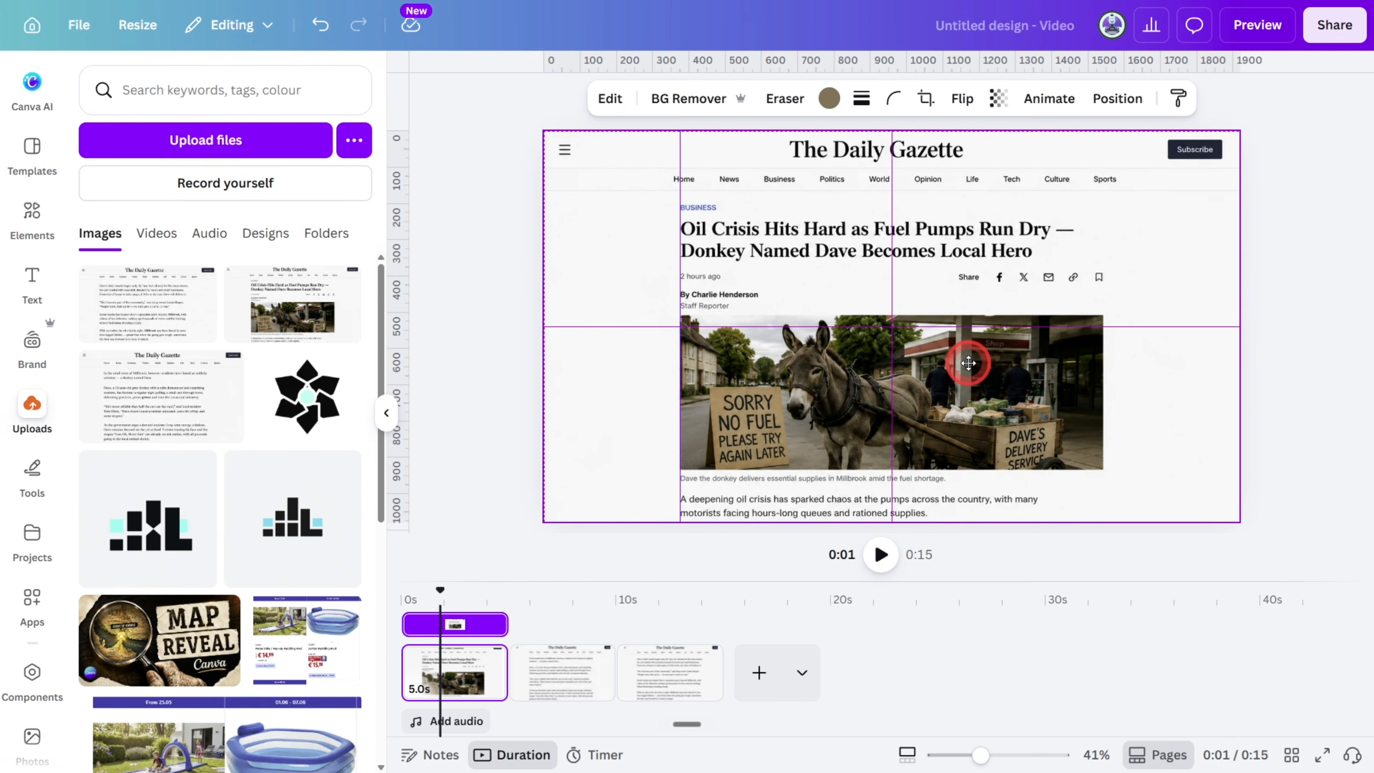
pyautogui.click(1125, 106)
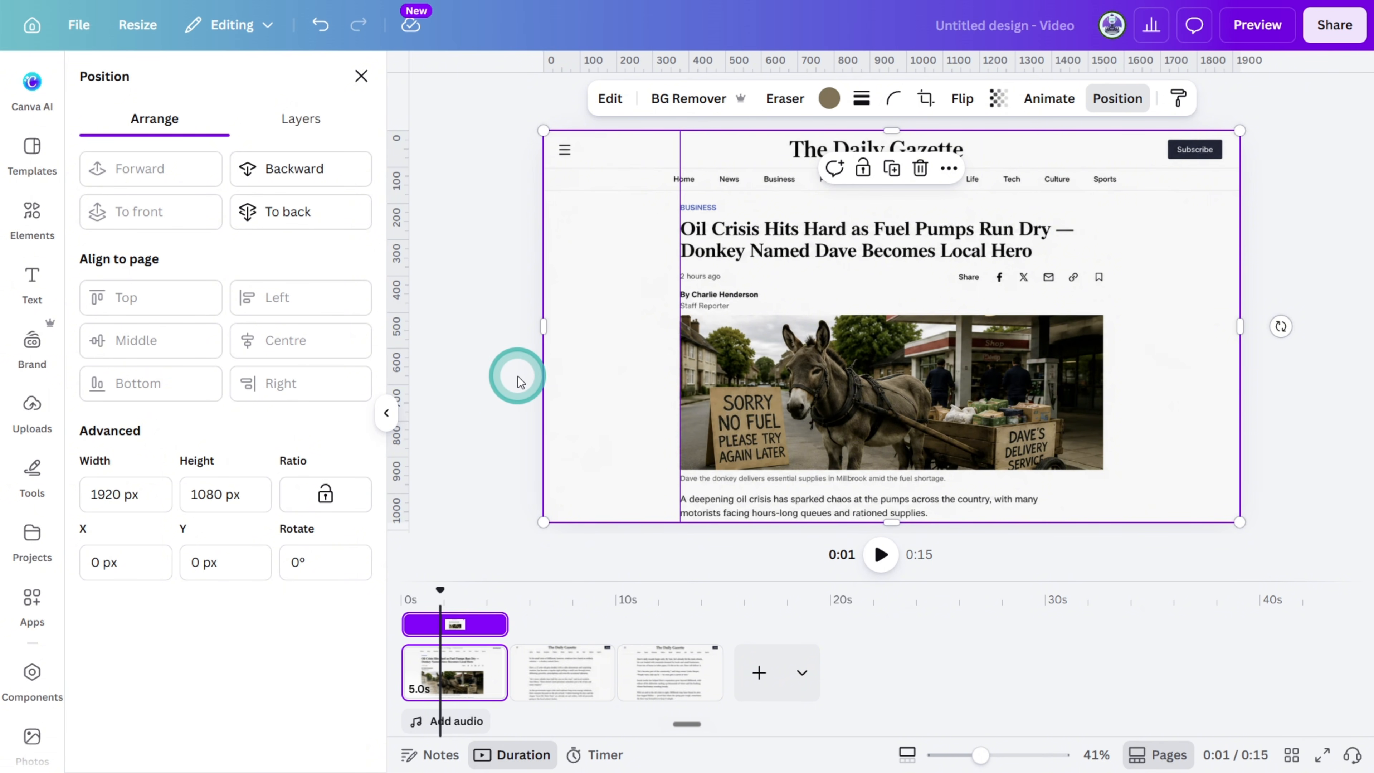
pyautogui.click(990, 561)
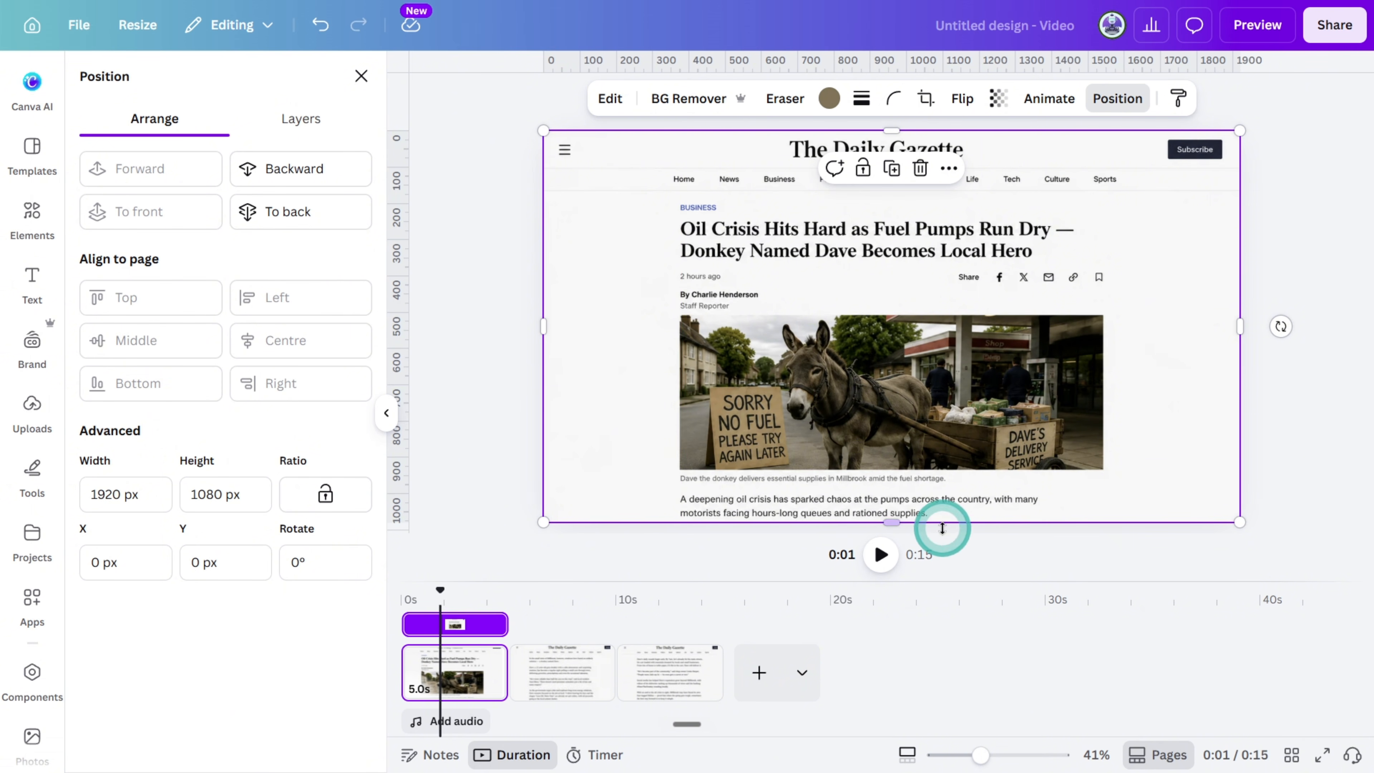
# - Crop the top copy to the headline line "Oil Crisis Hits Hard as Fuel Pumps Run Dry —", about 1094 × 69 px
pyautogui.moveTo(940, 521); pyautogui.dragTo(1093, 239)
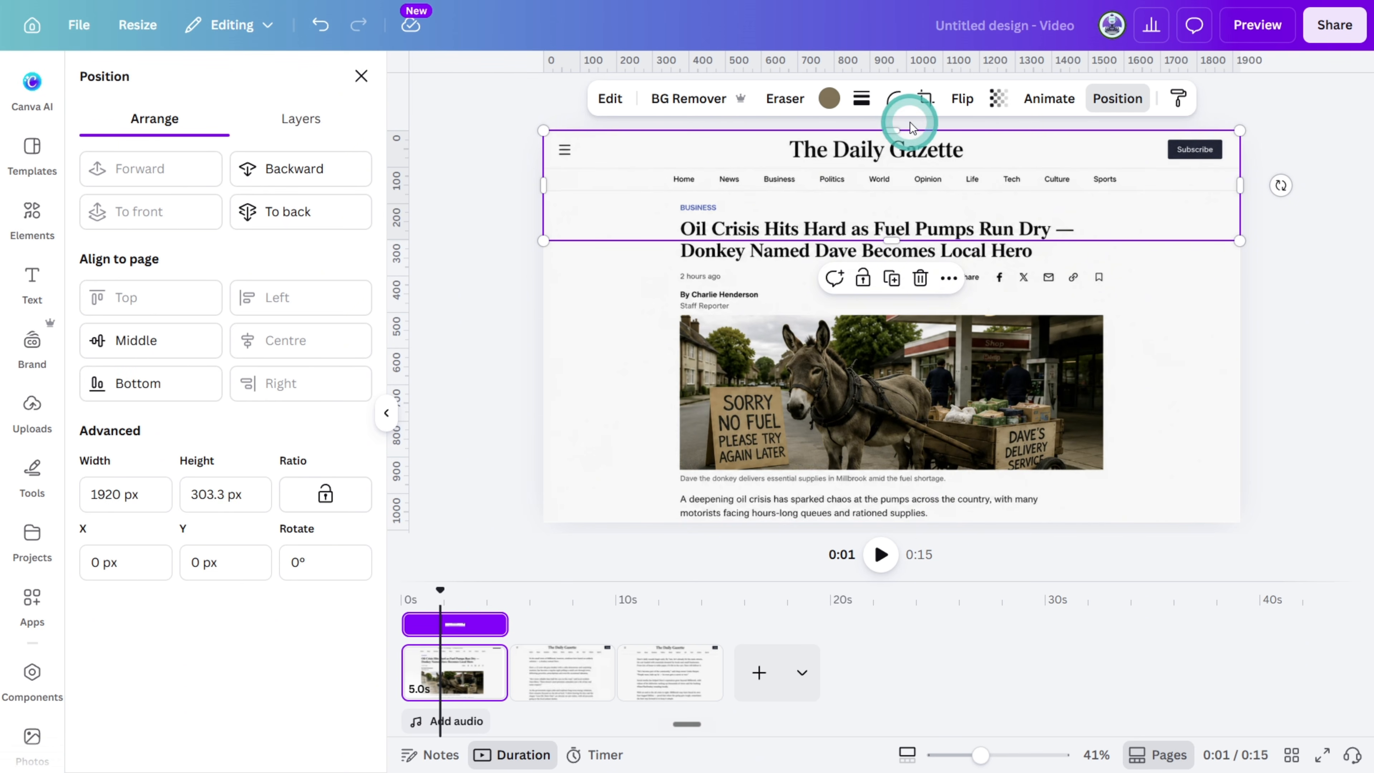
pyautogui.moveTo(902, 131); pyautogui.dragTo(914, 216)
pyautogui.moveTo(1240, 233); pyautogui.dragTo(1079, 248)
pyautogui.moveTo(544, 228); pyautogui.dragTo(681, 264)
pyautogui.scroll(3, 929, 250)
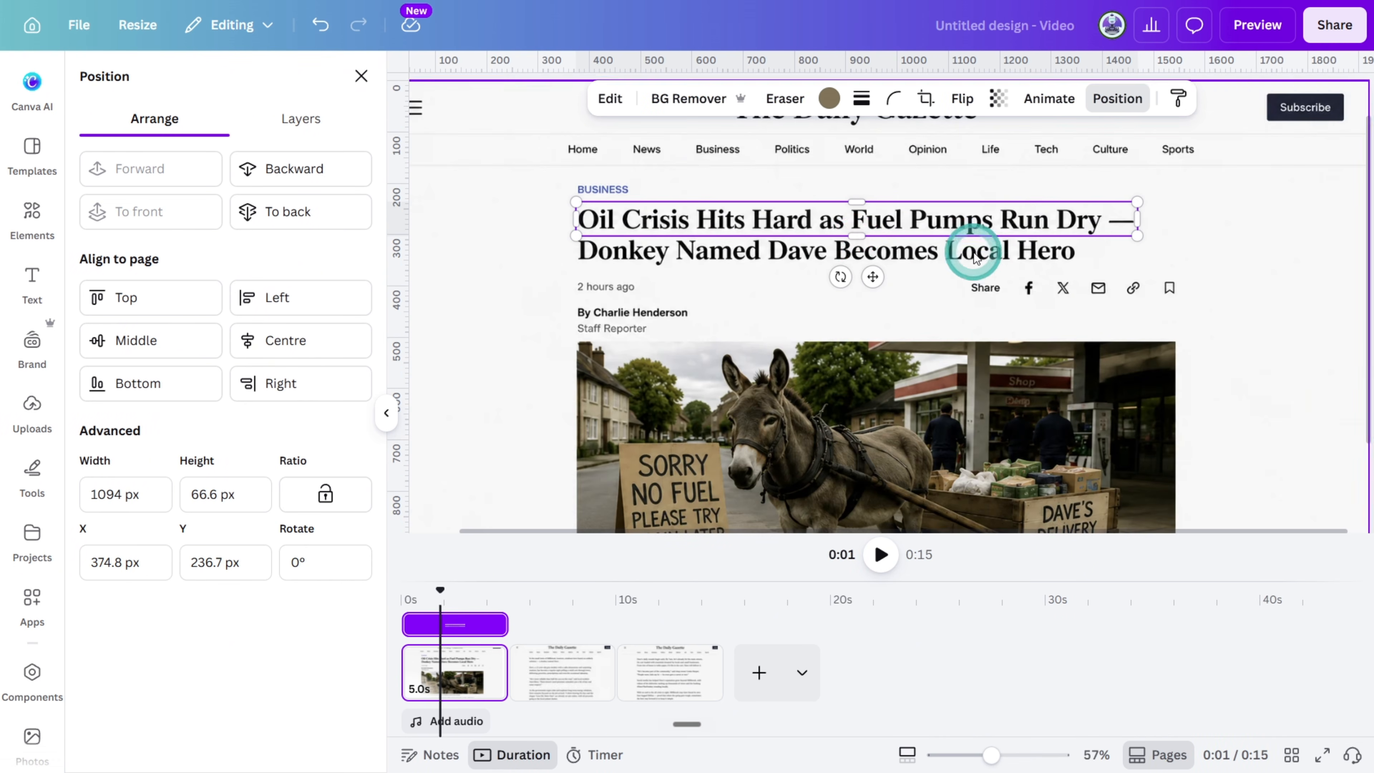
pyautogui.moveTo(856, 236); pyautogui.dragTo(859, 235)
pyautogui.scroll(5, 856, 240)
pyautogui.scroll(-7, 871, 267)
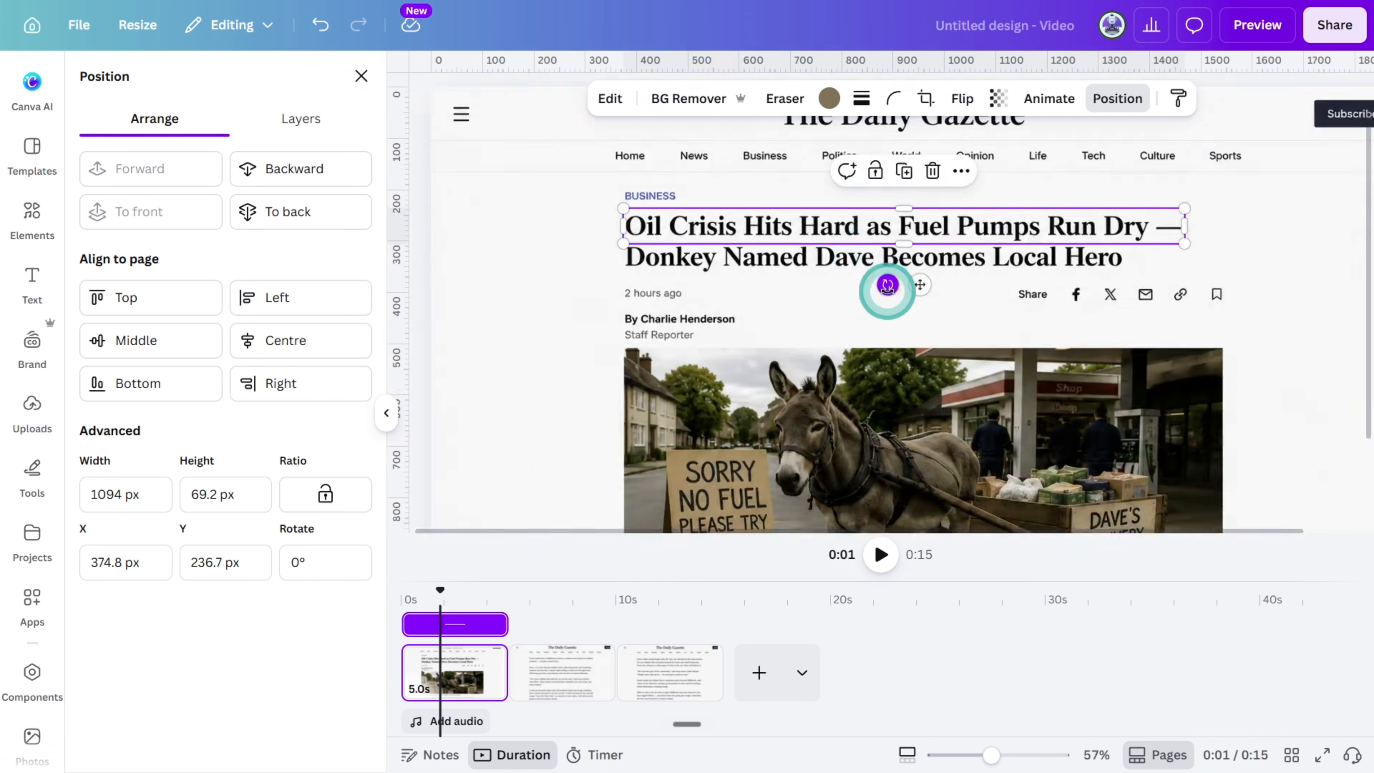
# - Set the transparency of the full article image beneath the cropped headline to 50
pyautogui.click(930, 358)
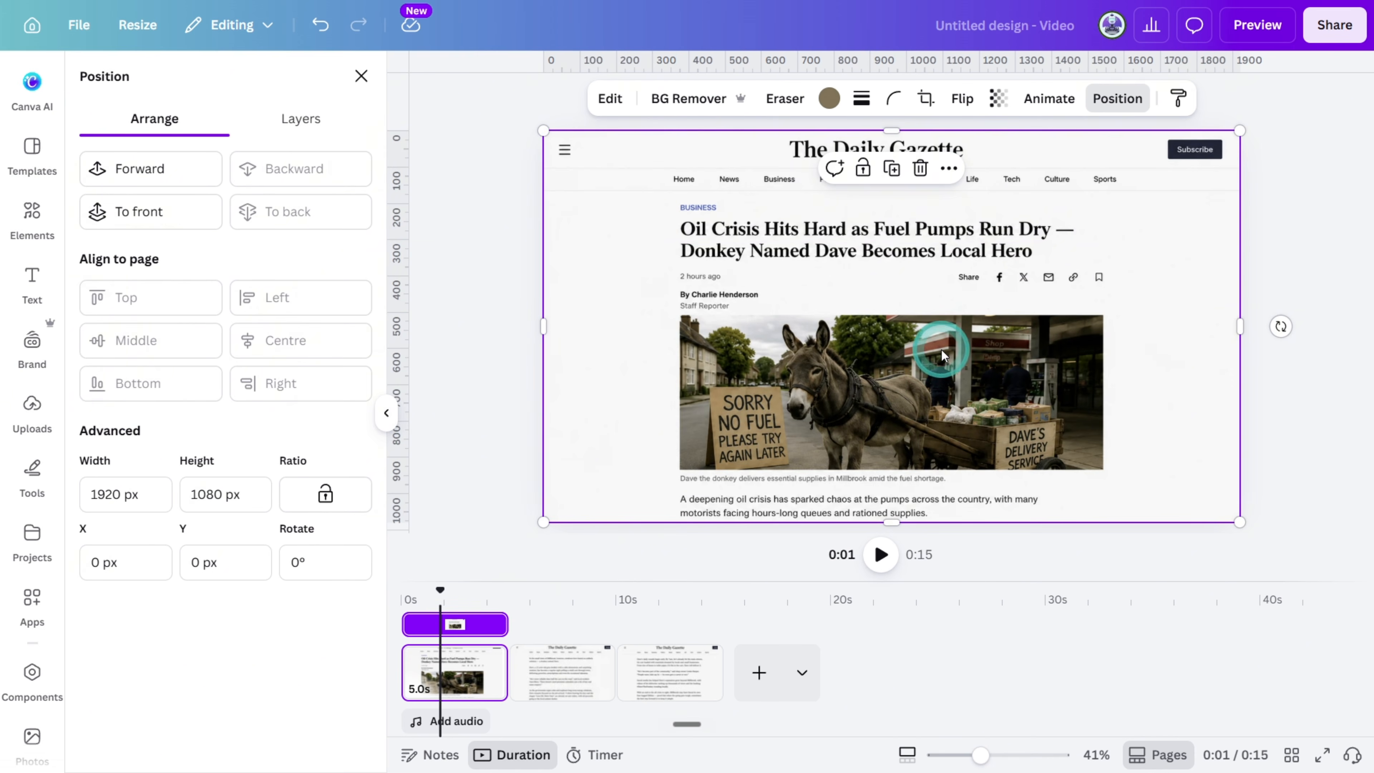
pyautogui.click(1004, 97)
pyautogui.moveTo(1030, 173); pyautogui.dragTo(971, 183)
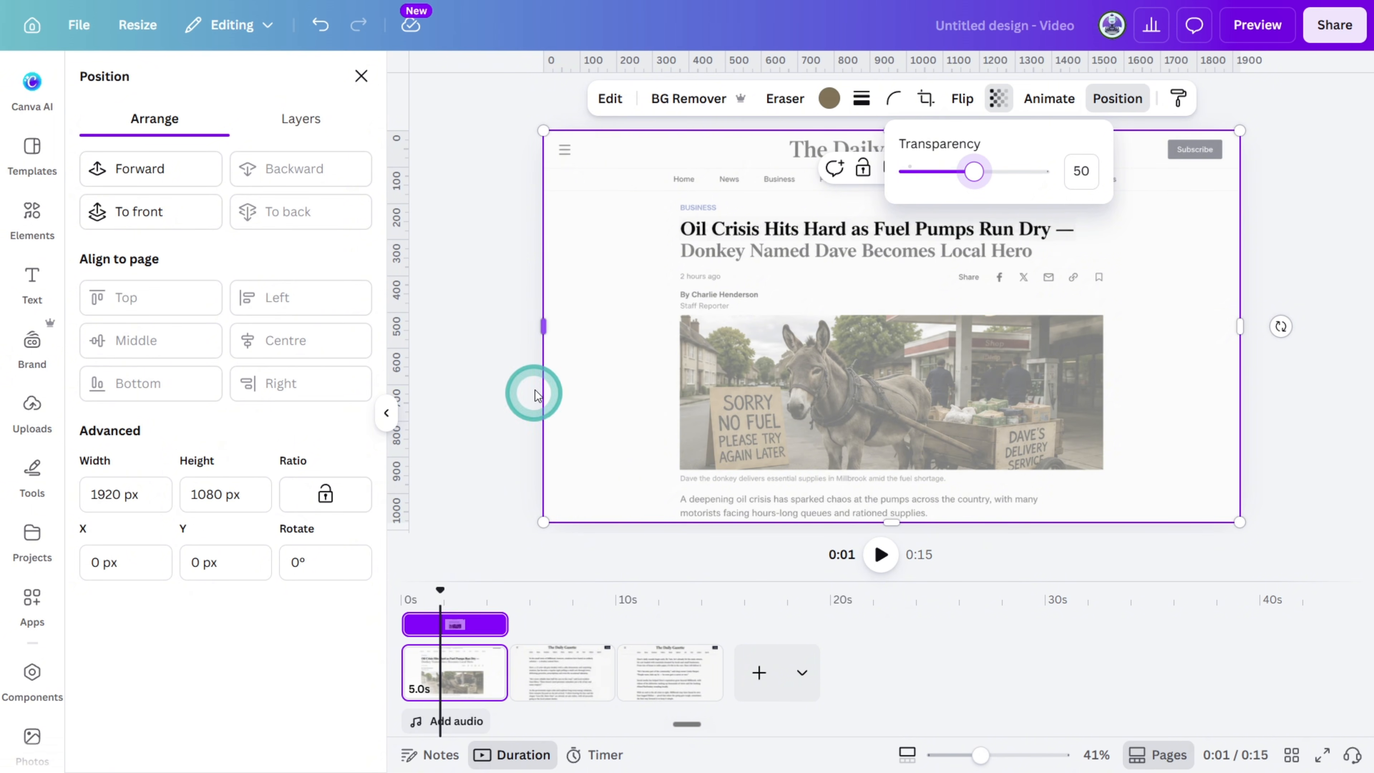
# - Set the first page's background colour to black (#000000) and return to the uploaded images
pyautogui.click(460, 672)
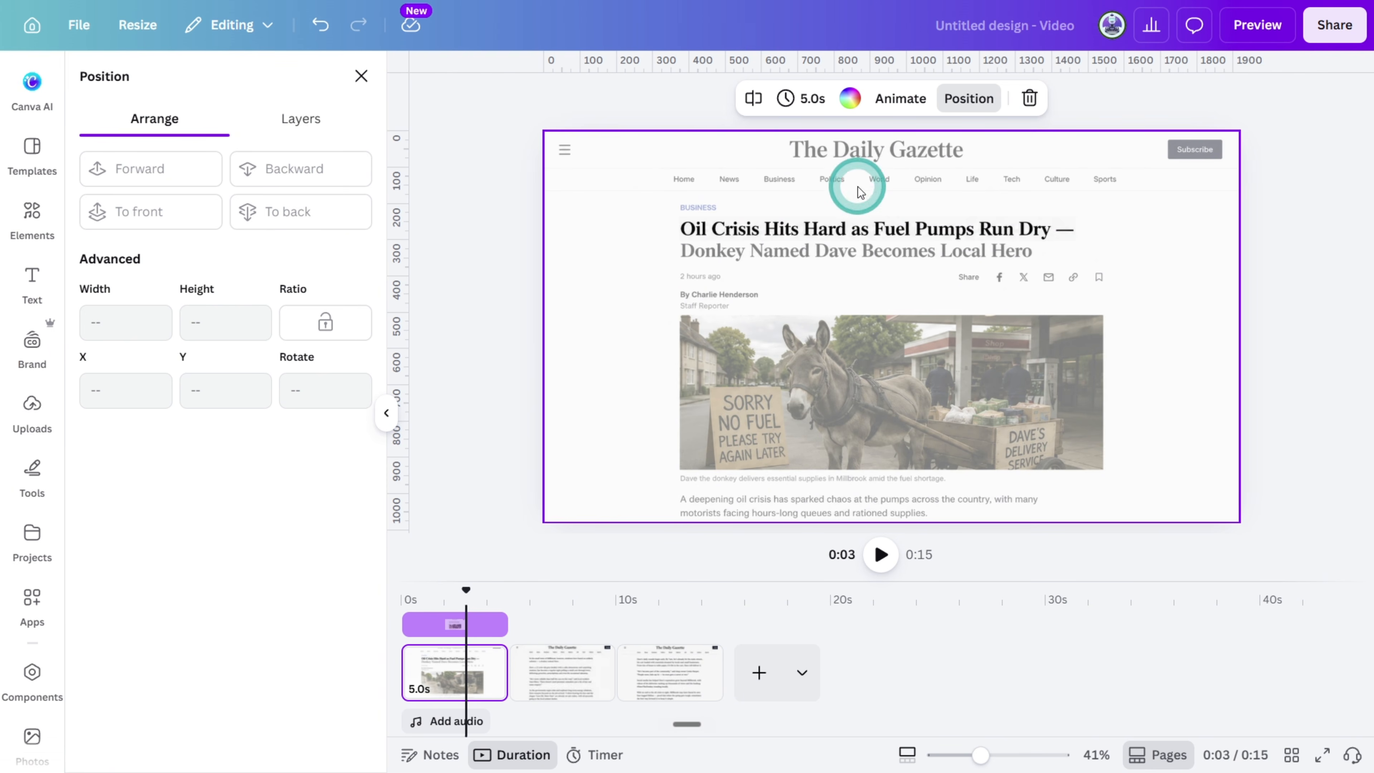
pyautogui.click(850, 98)
pyautogui.click(99, 210)
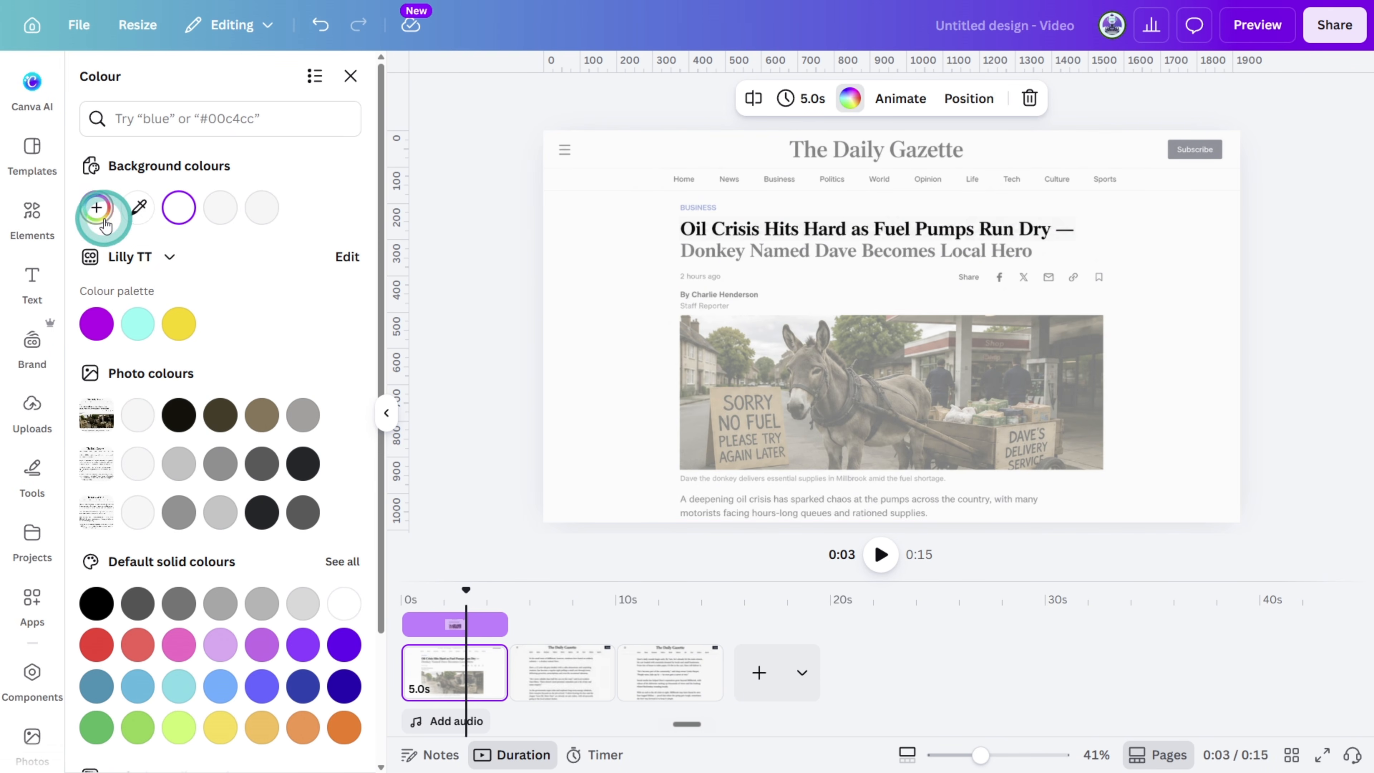
pyautogui.moveTo(121, 333); pyautogui.dragTo(88, 407)
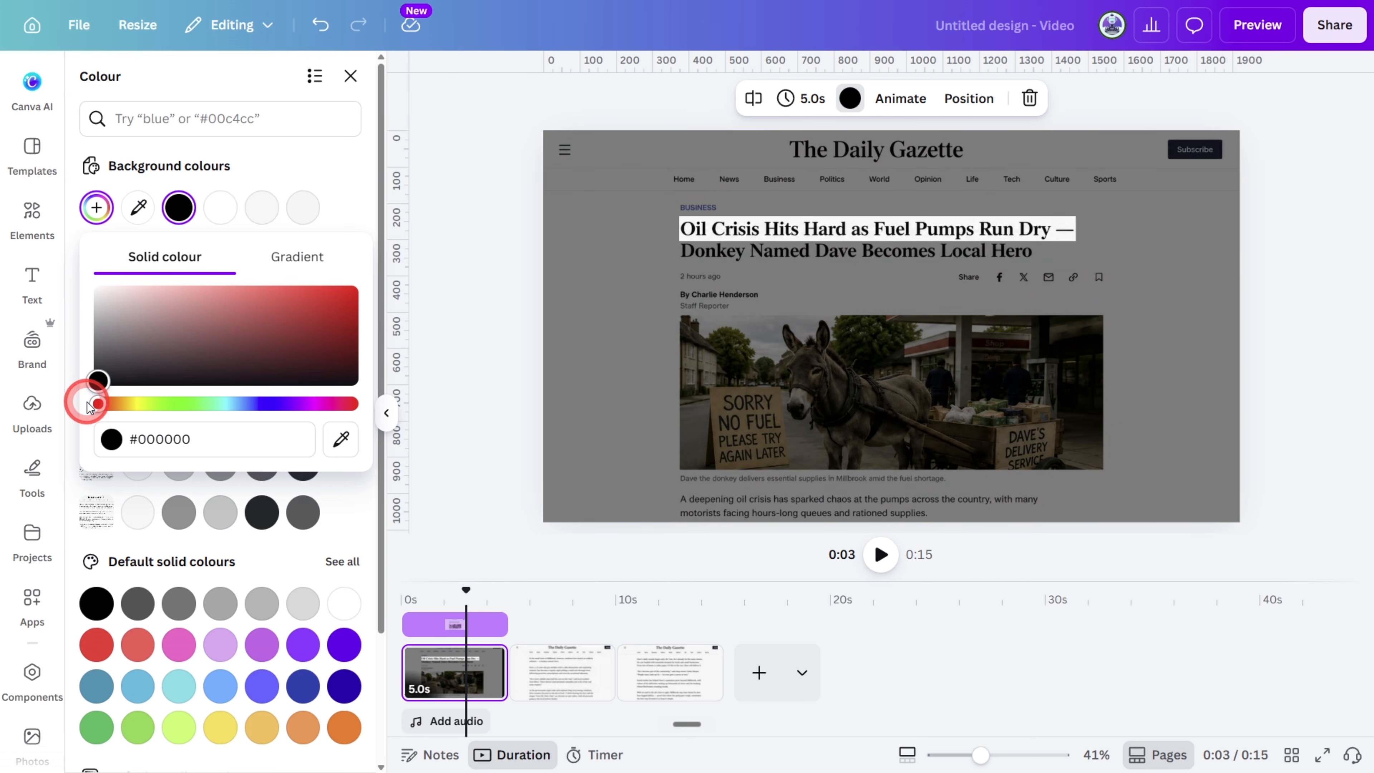
pyautogui.click(28, 404)
pyautogui.click(439, 375)
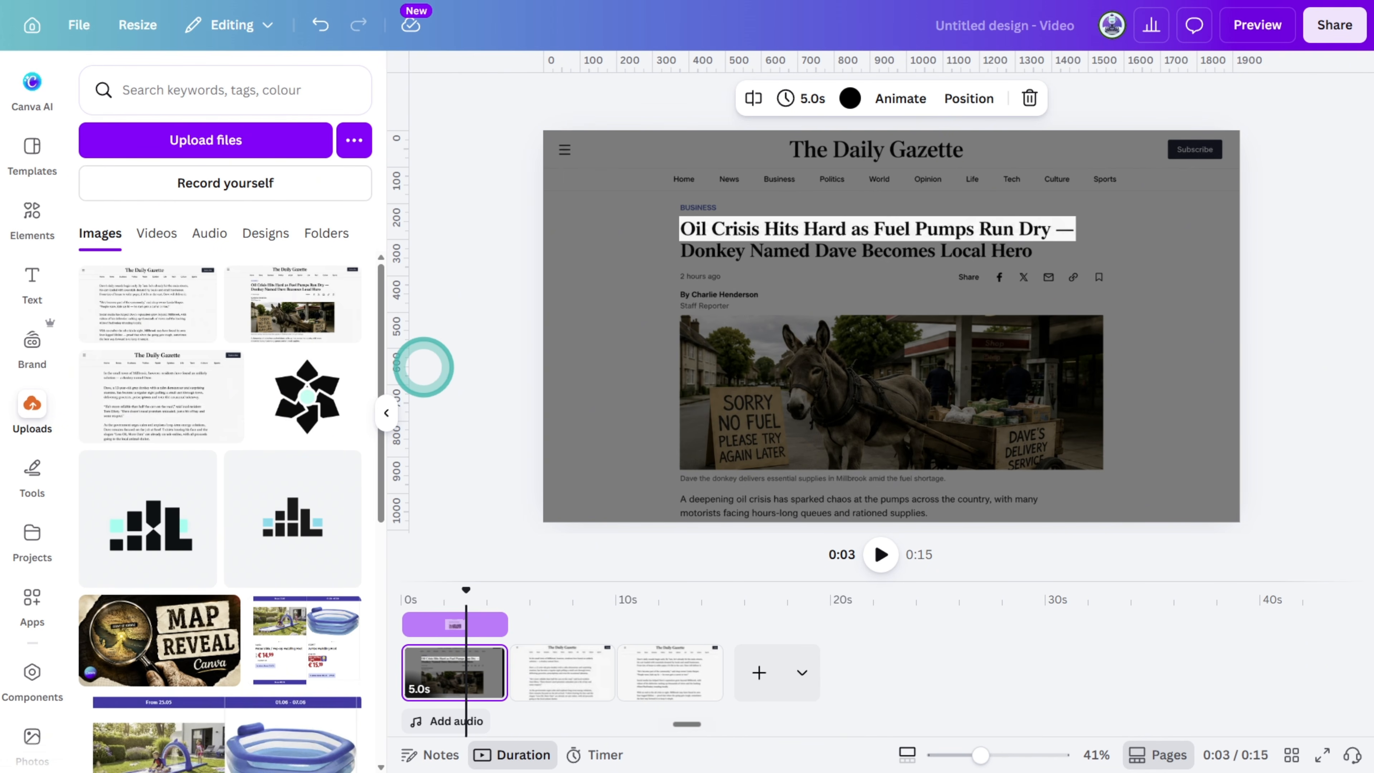
# - Duplicate the darkened first page twice
pyautogui.click(455, 669)
pyautogui.hotkey('ctrl', 'd')
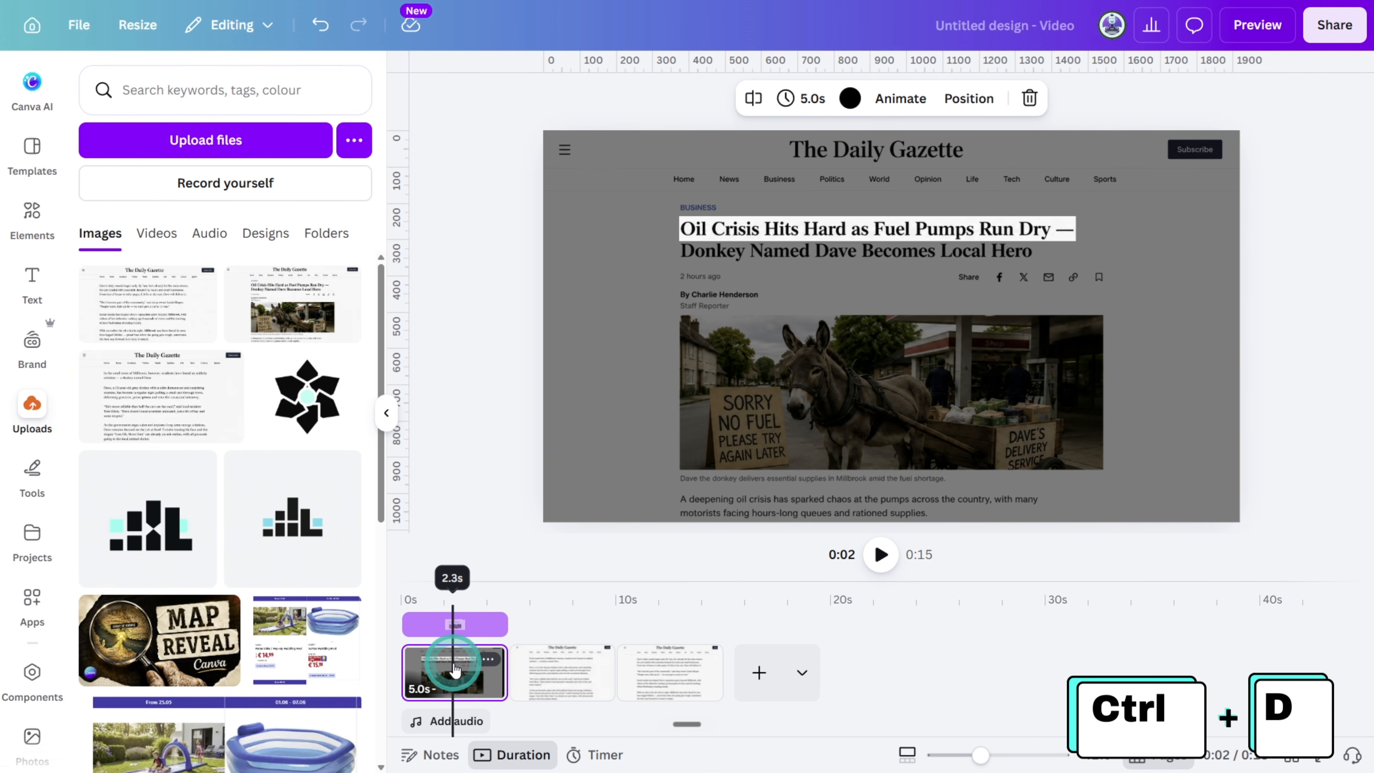
pyautogui.hotkey('ctrl', 'd')
pyautogui.hotkey('ctrl', 'd')
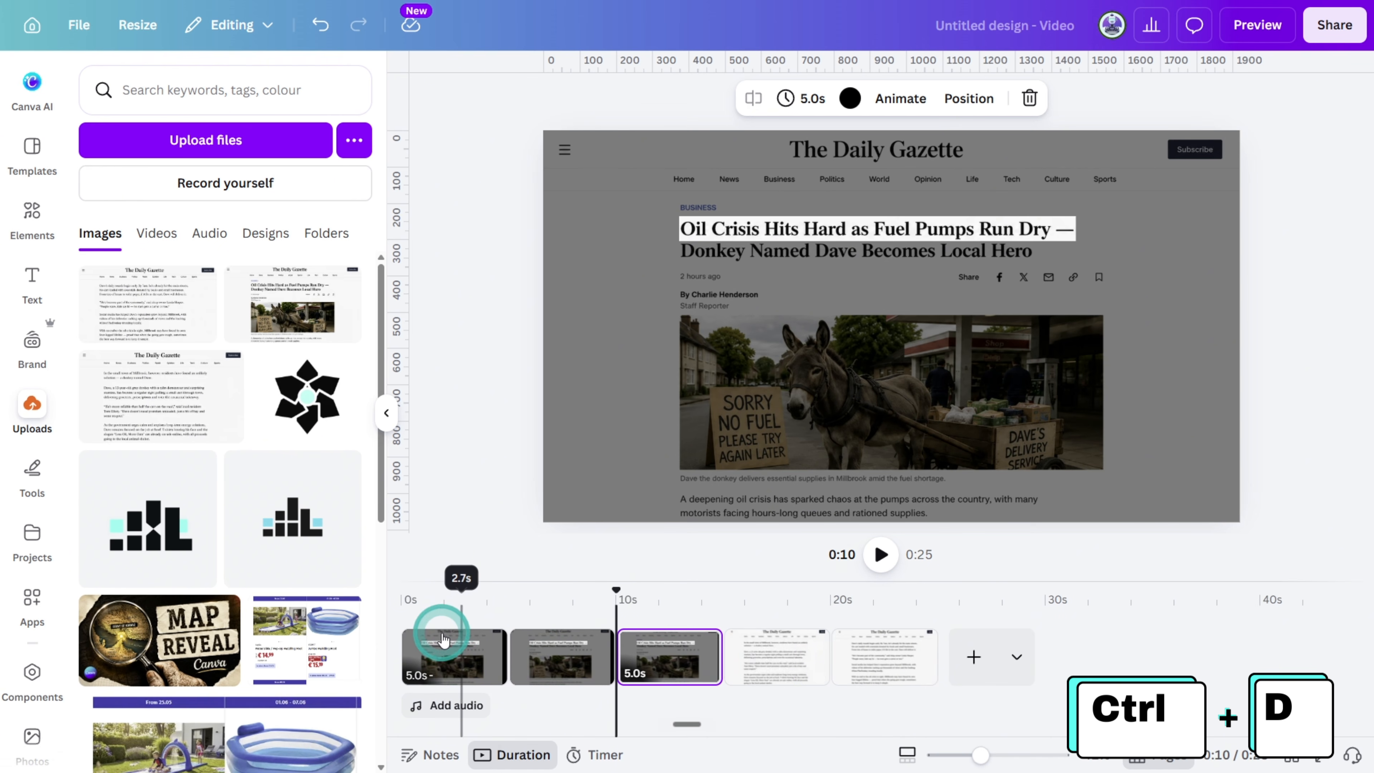
# - Delete the dimmed article image from the second page, keeping only the cropped headline line
pyautogui.click(561, 647)
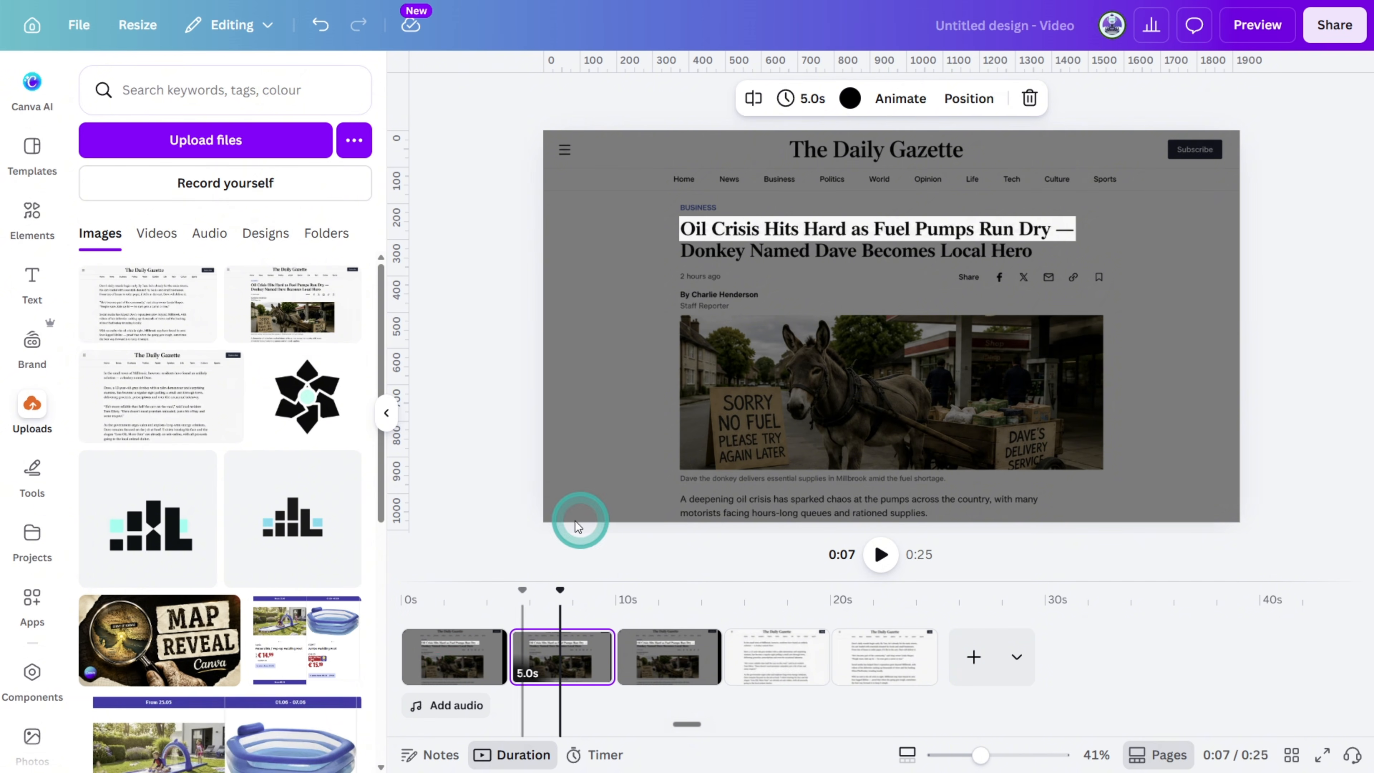
pyautogui.click(605, 488)
pyautogui.press('Delete')
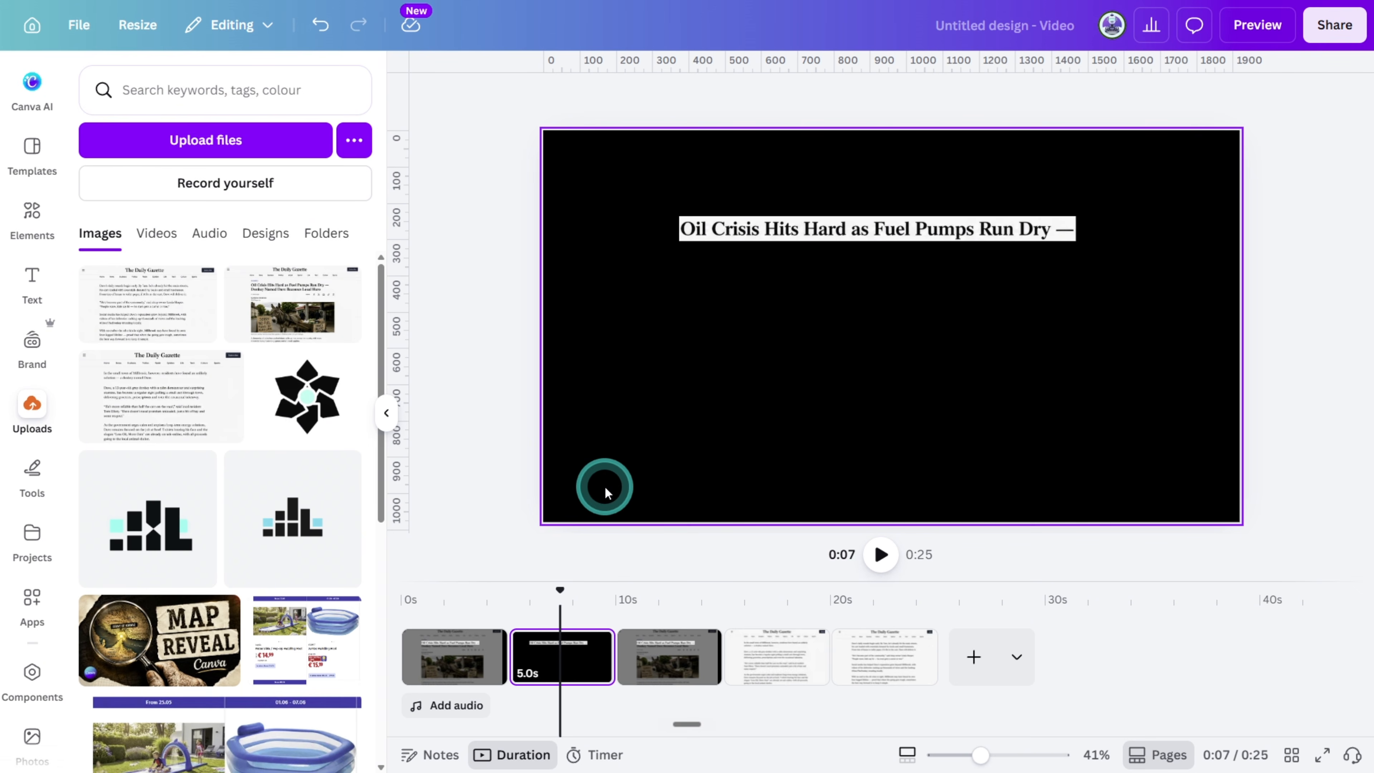
# - On the third page, recrop the headline piece to "Donkey Named Dave Becomes Local Hero" and delete the dimmed article image
pyautogui.click(674, 657)
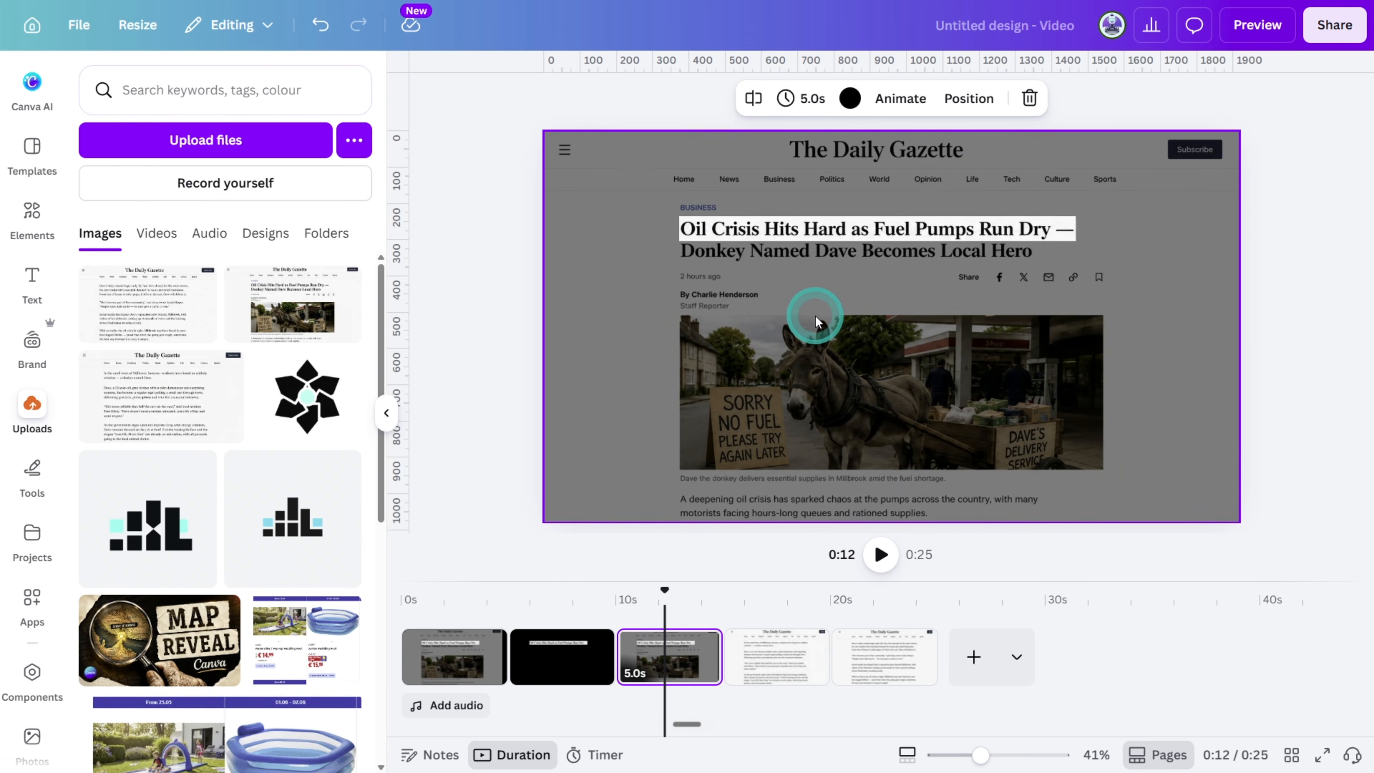
pyautogui.click(830, 236)
pyautogui.moveTo(832, 239); pyautogui.dragTo(833, 263)
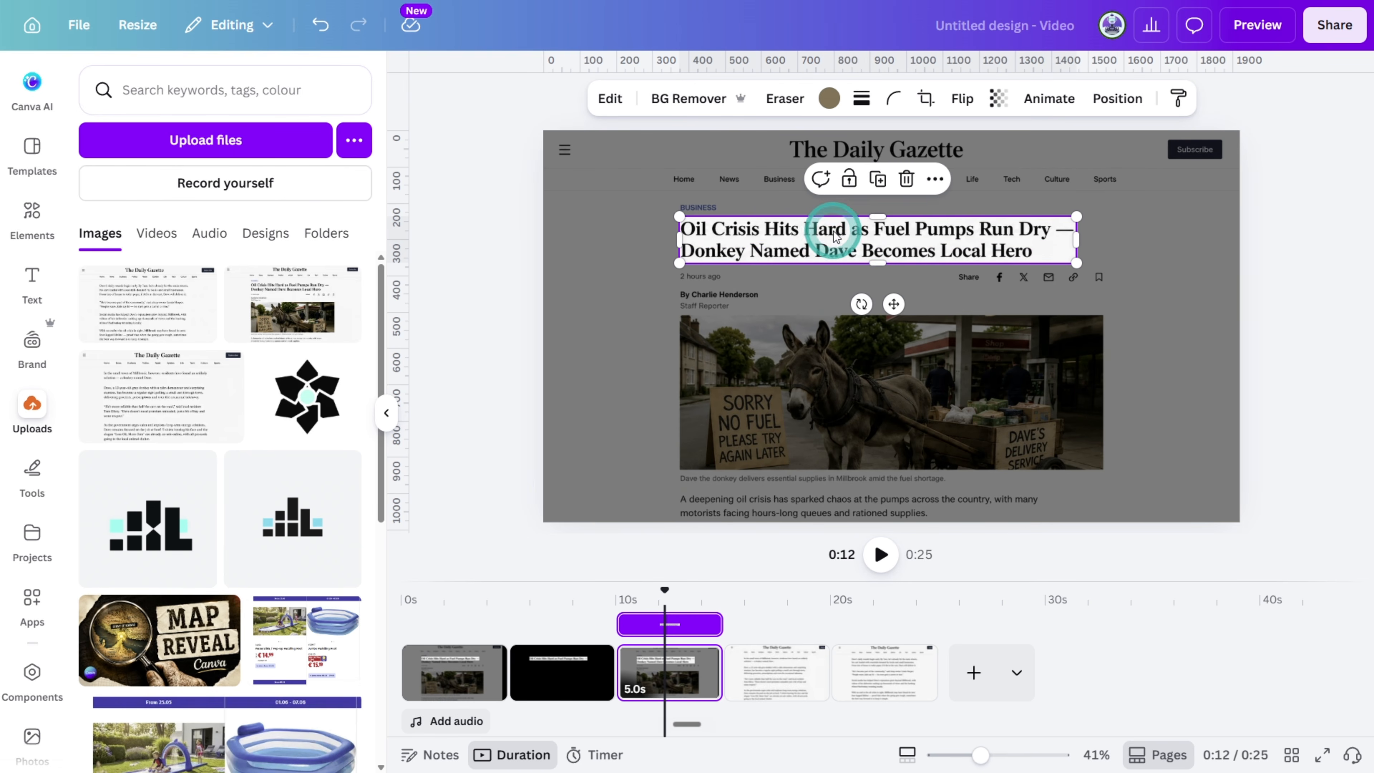
pyautogui.moveTo(835, 216); pyautogui.dragTo(841, 240)
pyautogui.scroll(4, 937, 251)
pyautogui.moveTo(1169, 251); pyautogui.dragTo(1100, 249)
pyautogui.click(836, 410)
pyautogui.press('Delete')
# - Download the two isolated headline pages as PNG images with a transparent background
pyautogui.click(568, 663)
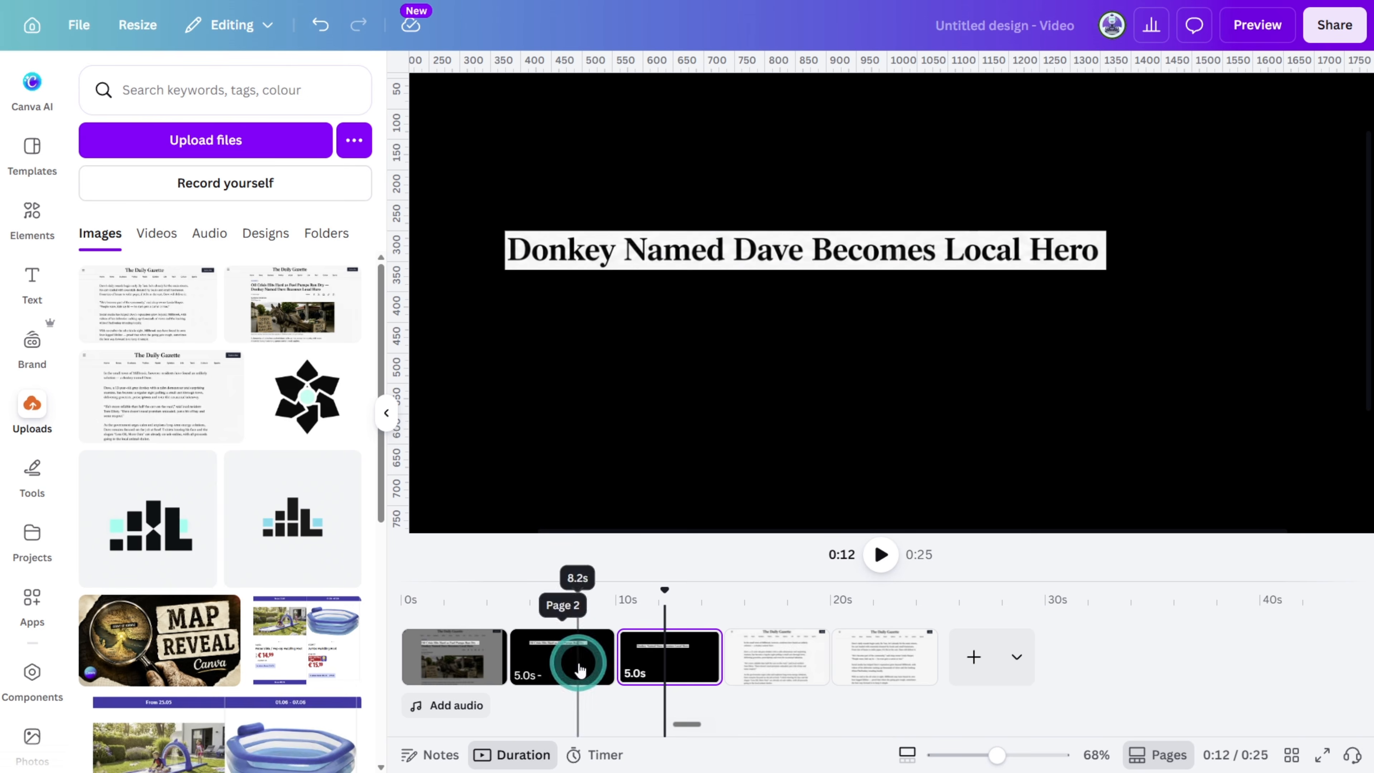
pyautogui.click(1324, 32)
pyautogui.click(1199, 260)
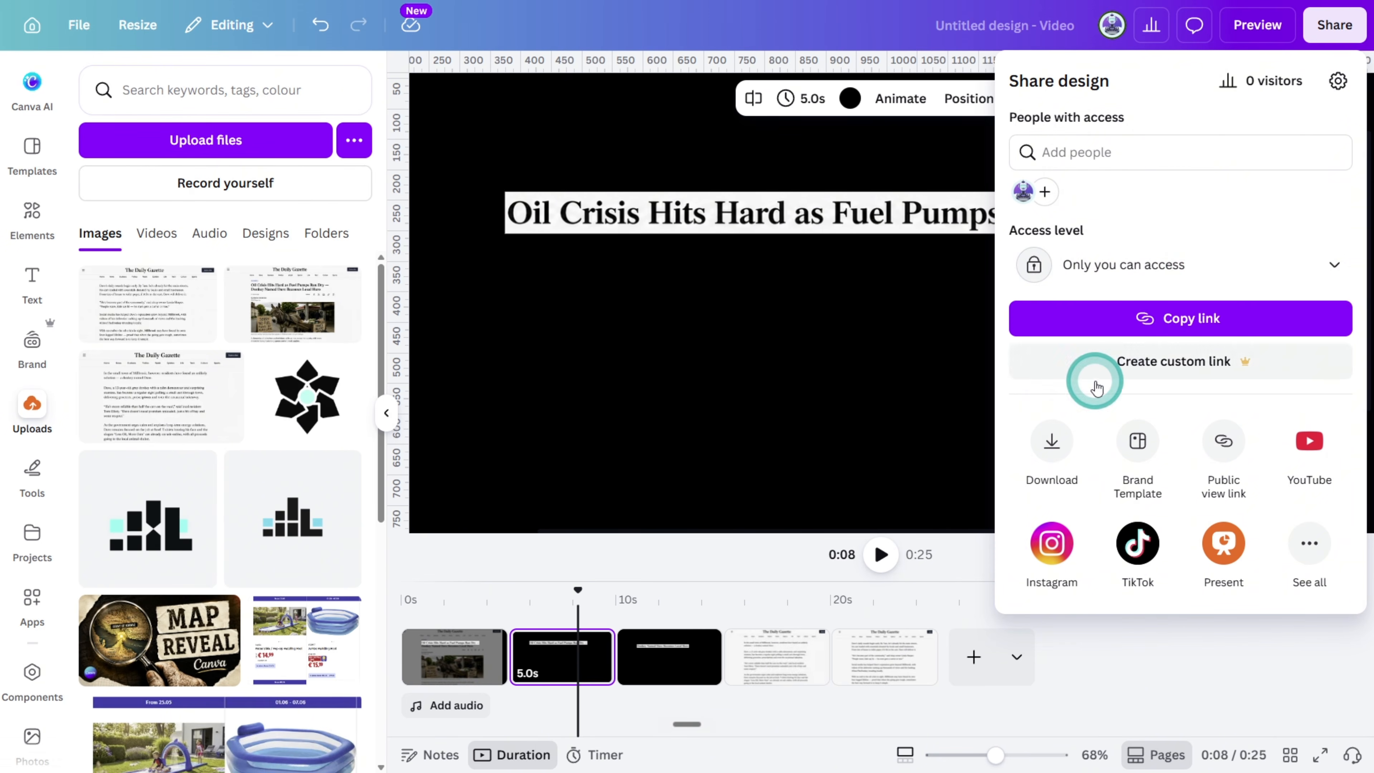
pyautogui.click(1050, 440)
pyautogui.click(1103, 157)
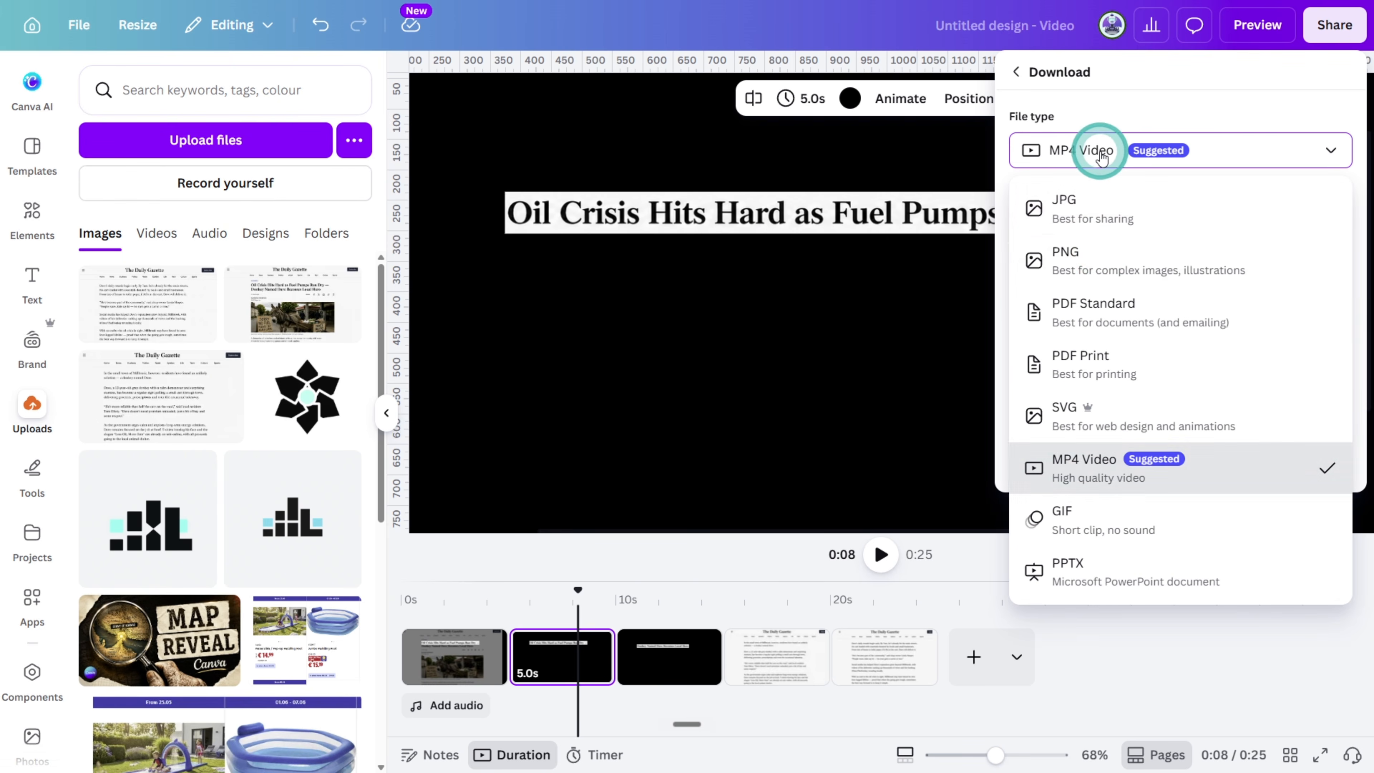
pyautogui.click(1137, 252)
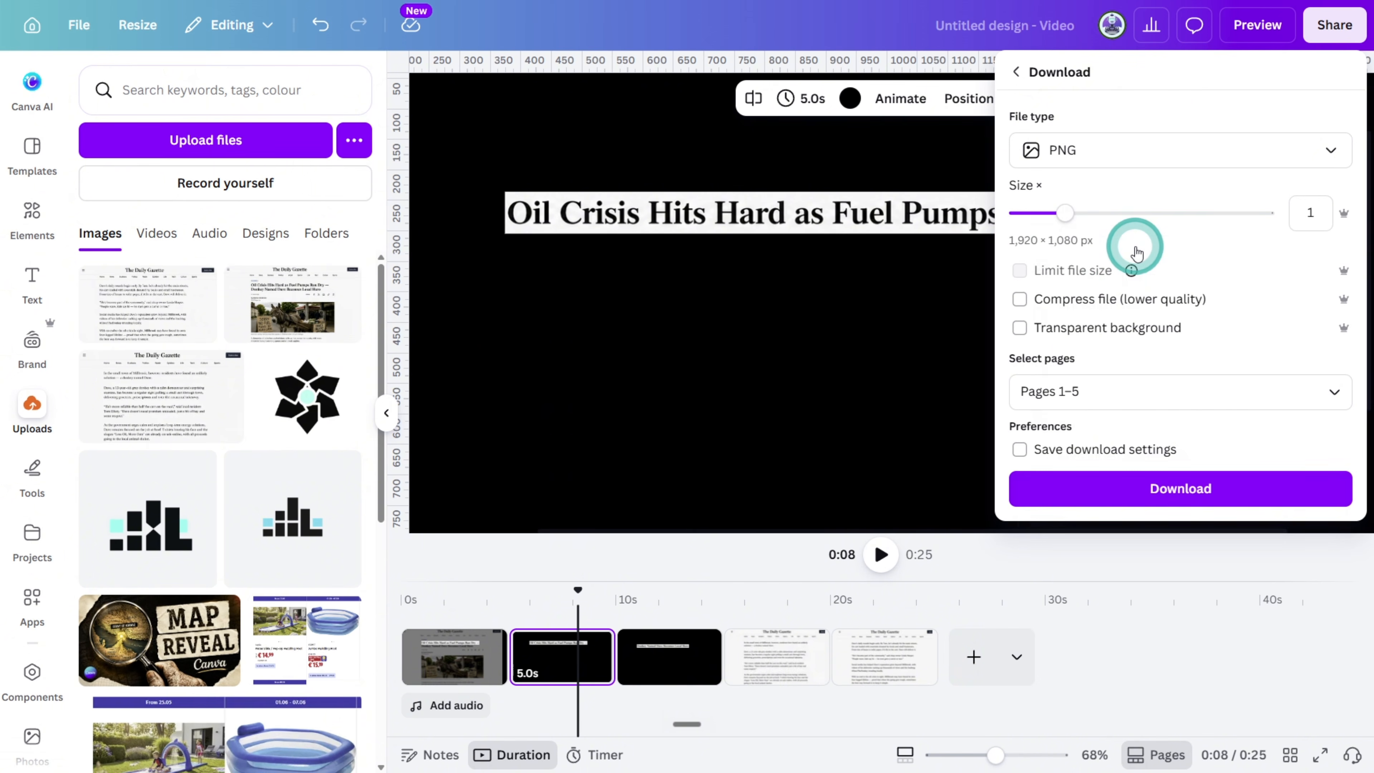
pyautogui.click(1085, 332)
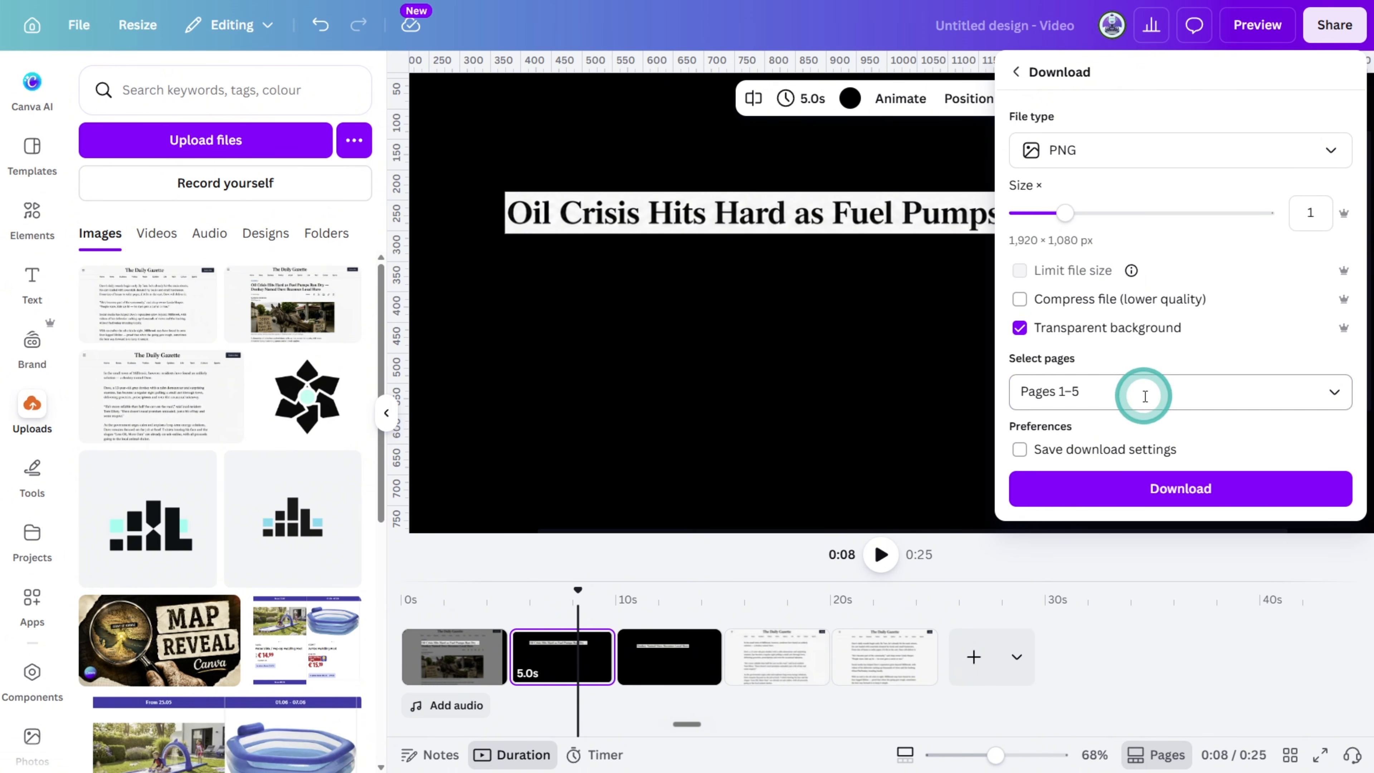
pyautogui.click(1141, 392)
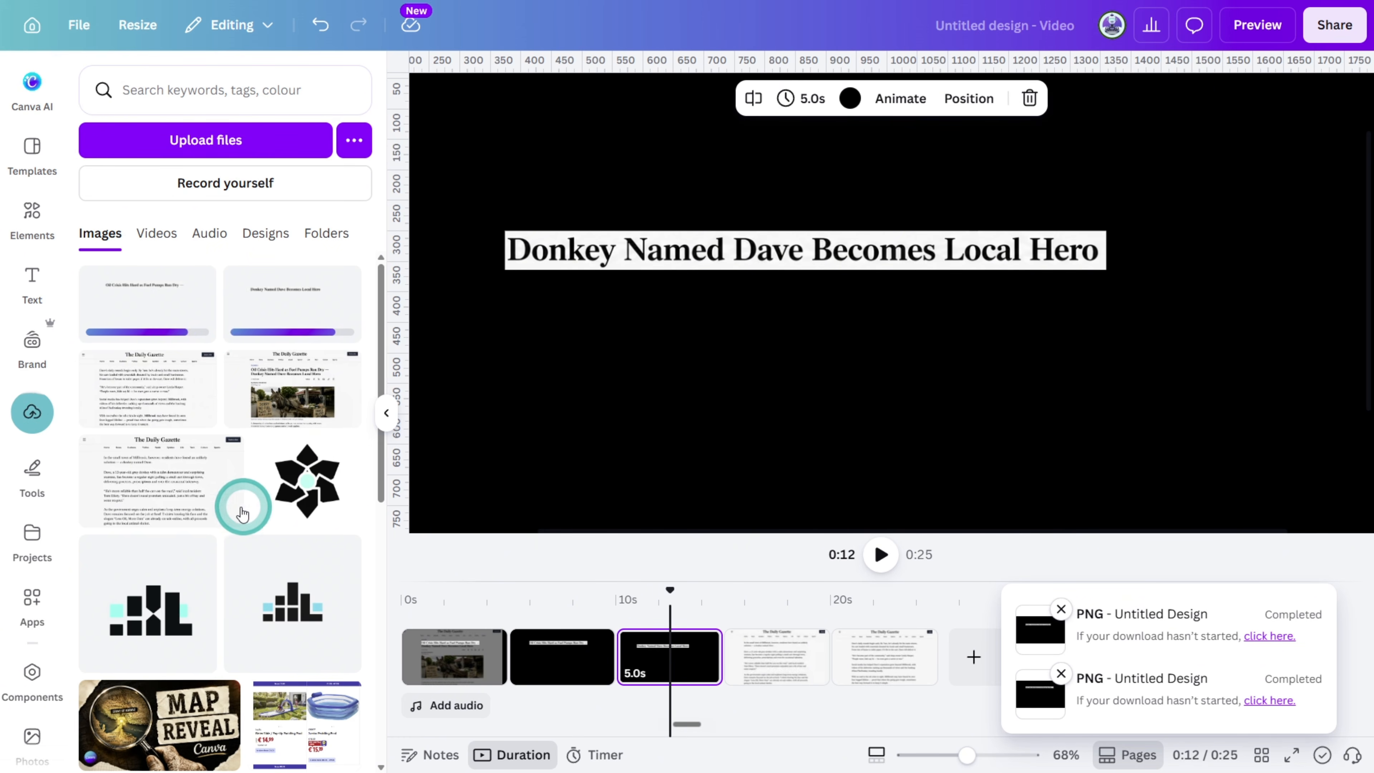
# - Delete the cropped "Oil Crisis Hits Hard as Fuel Pumps Run Dry" headline piece from the first page
pyautogui.click(432, 654)
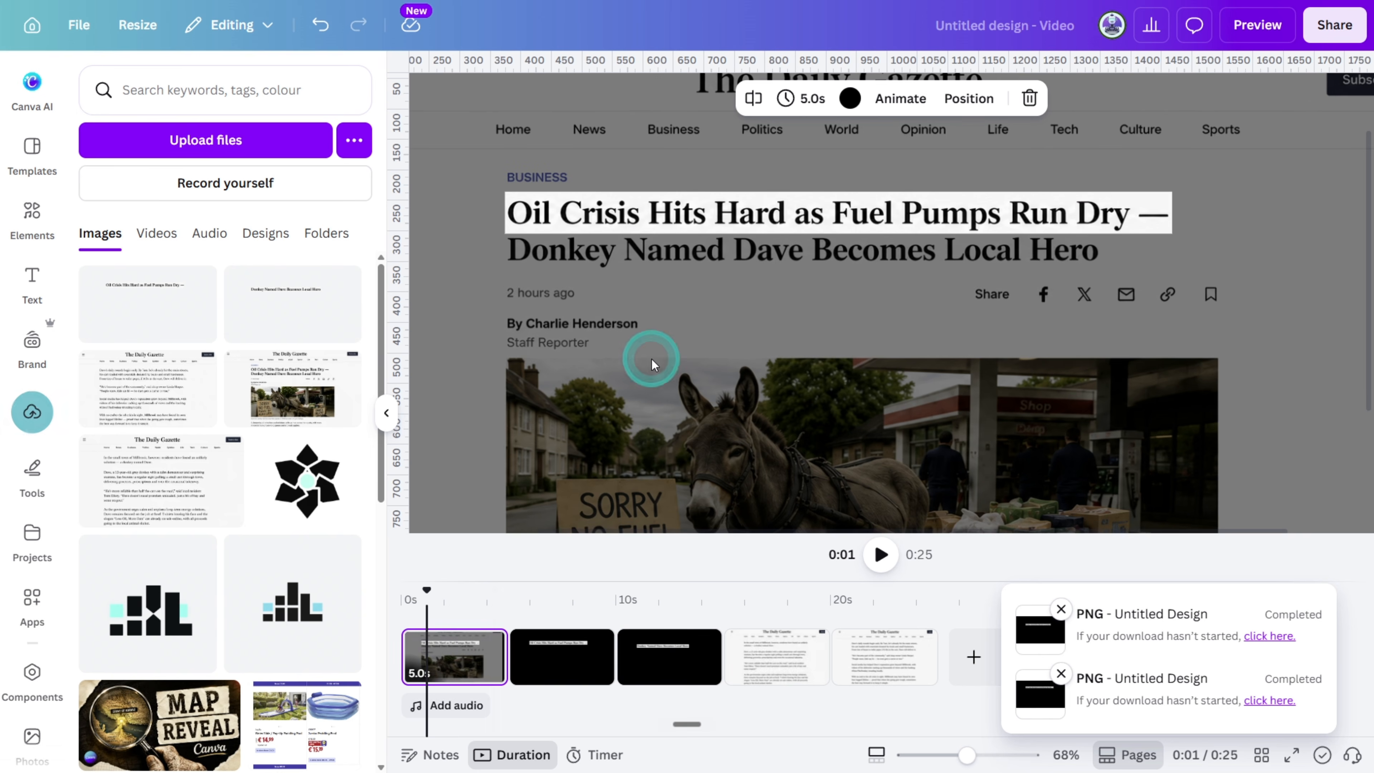
pyautogui.click(675, 215)
pyautogui.click(675, 215)
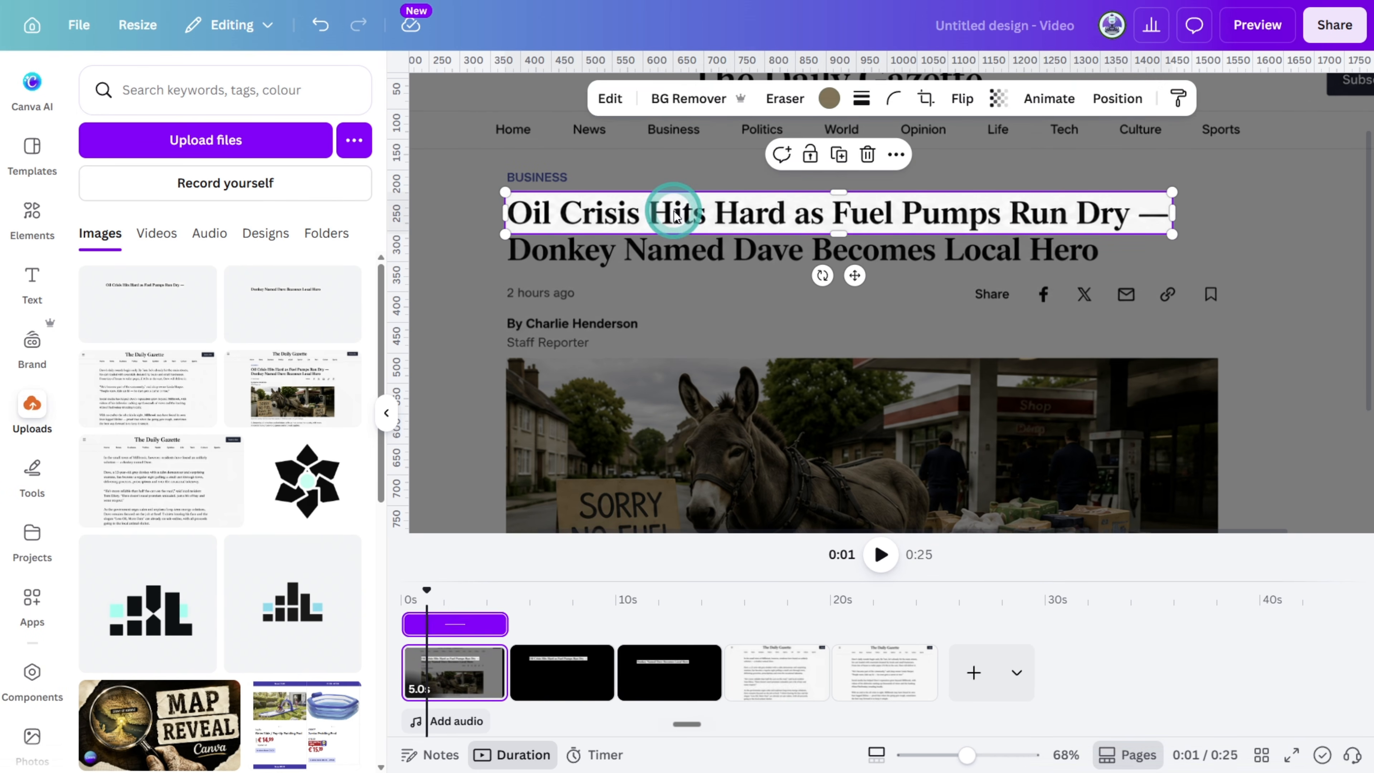
pyautogui.click(659, 250)
# - Add both uploaded transparent headline PNGs to the first page and enlarge each to fill the page, aligned with the article headline
pyautogui.click(269, 316)
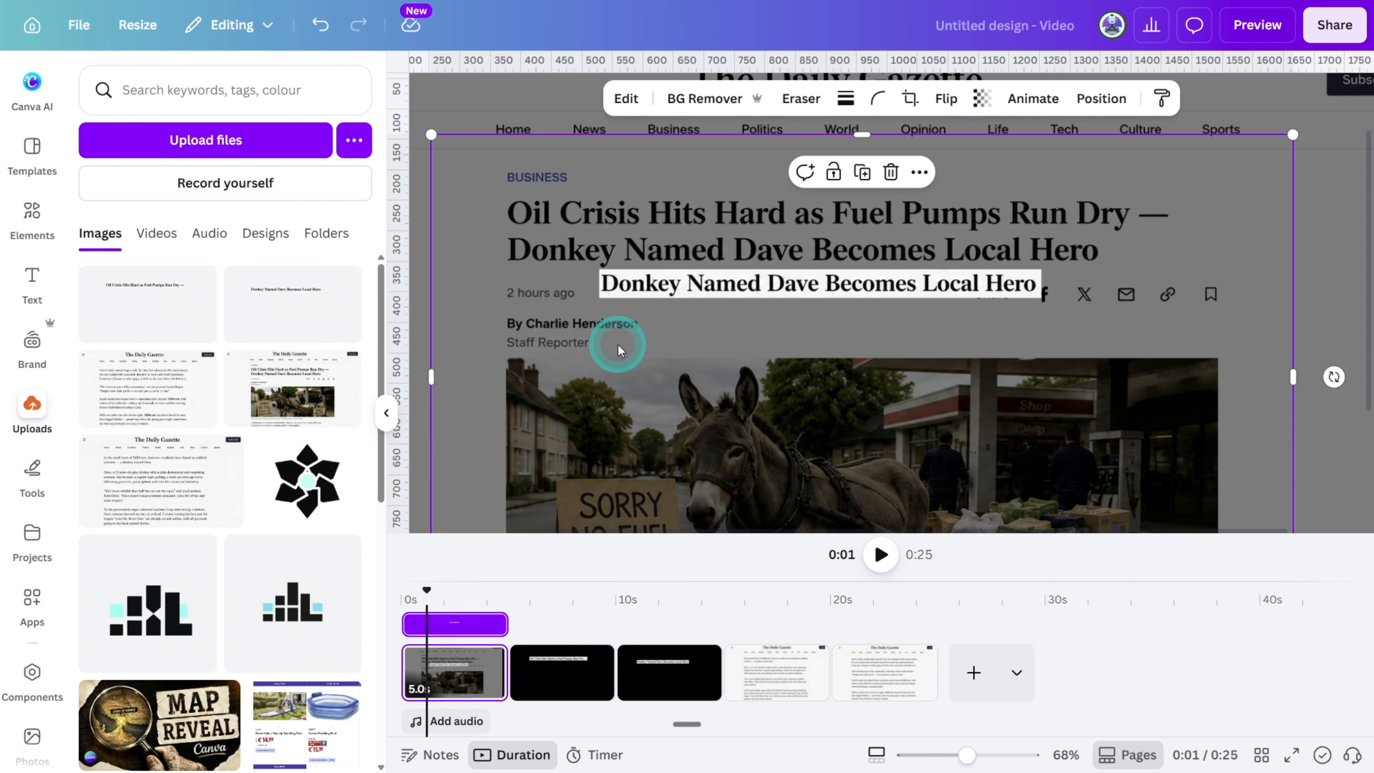
pyautogui.scroll(-5, 614, 344)
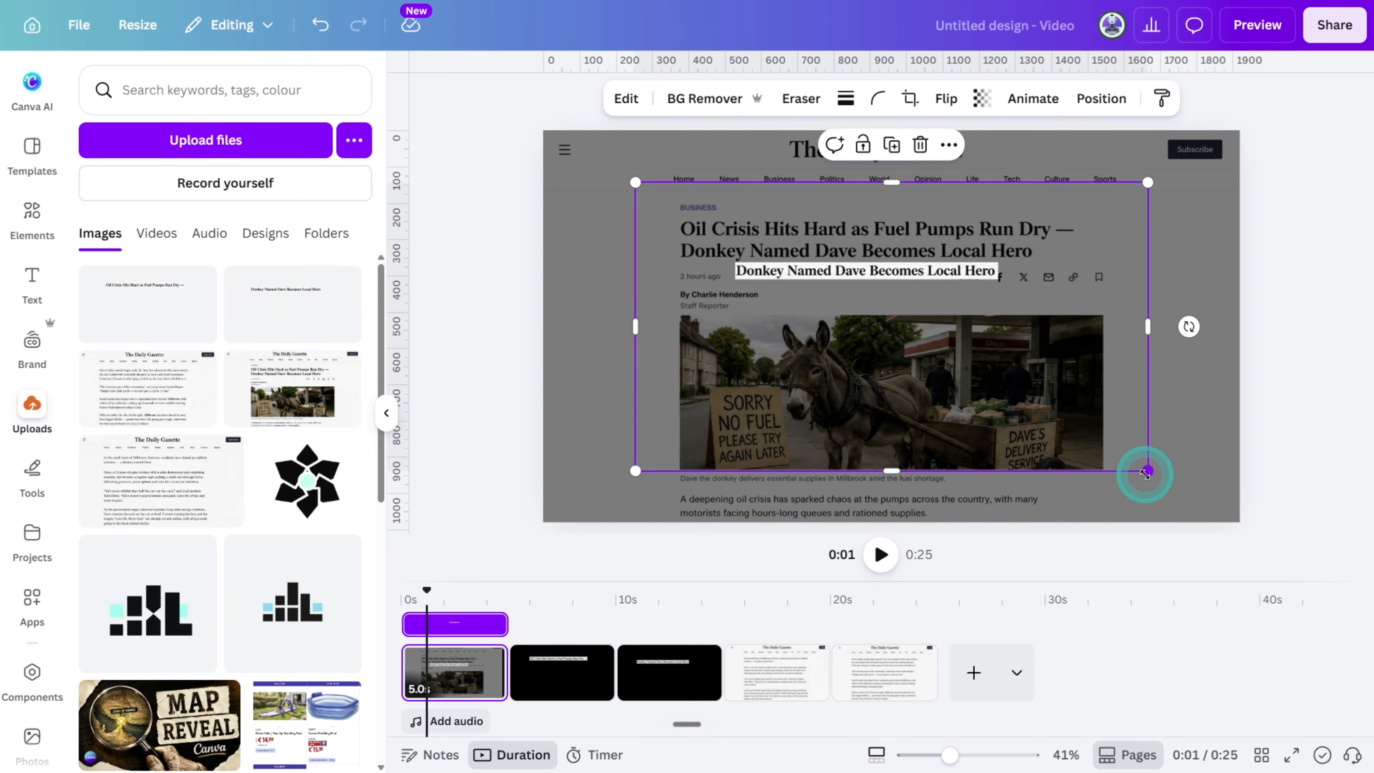
pyautogui.moveTo(1148, 476); pyautogui.dragTo(1229, 541)
pyautogui.click(160, 322)
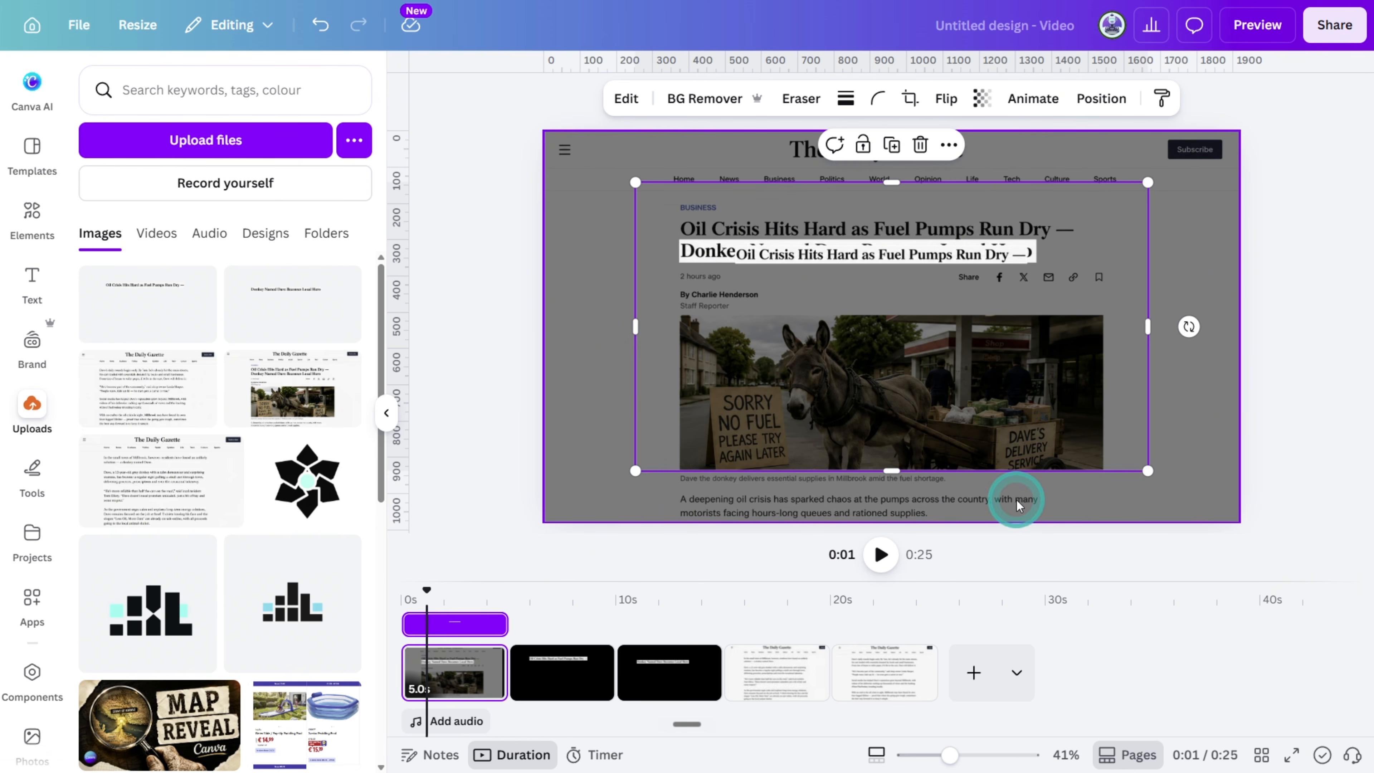
pyautogui.moveTo(1156, 476); pyautogui.dragTo(1212, 582)
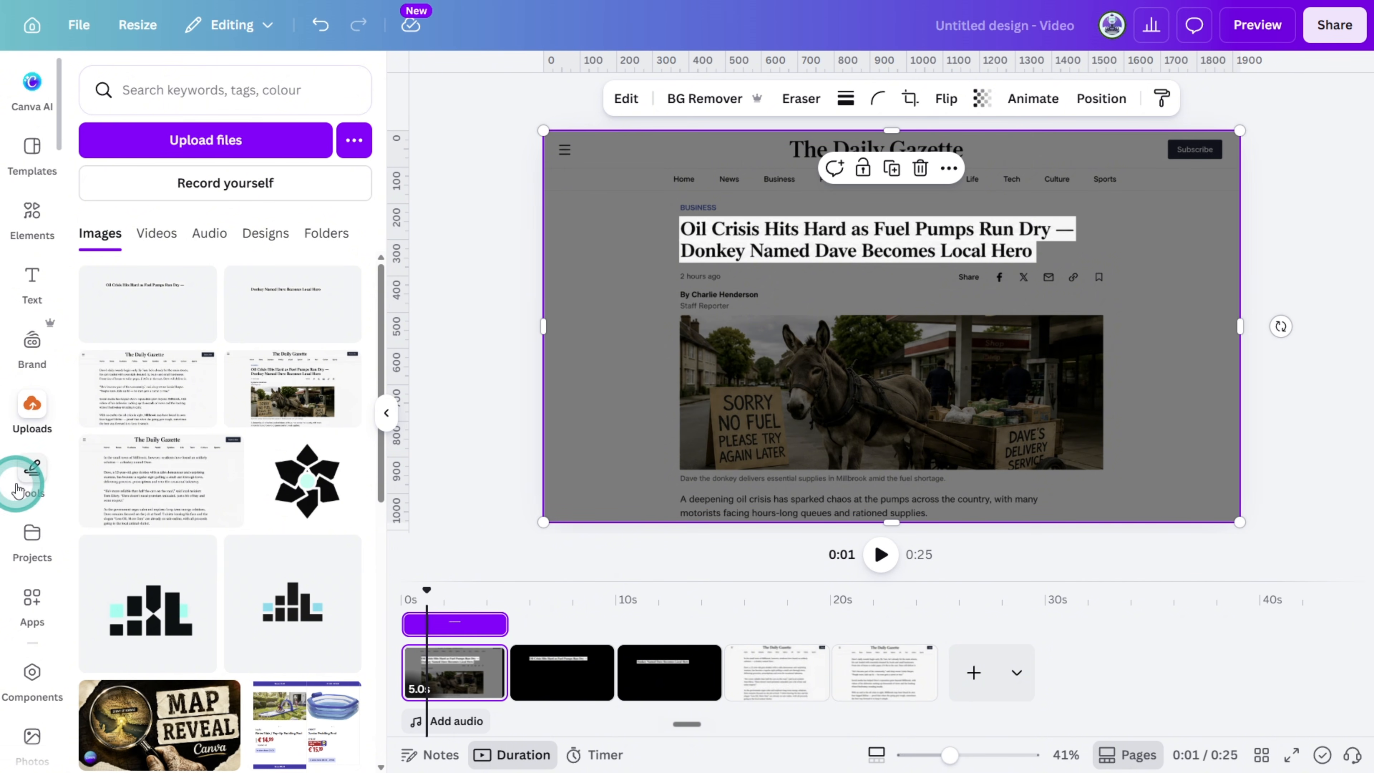
# - Search the apps for "frame blur" and open the Oil Crisis headline image in the Frame Blur app
pyautogui.click(45, 579)
pyautogui.click(173, 103)
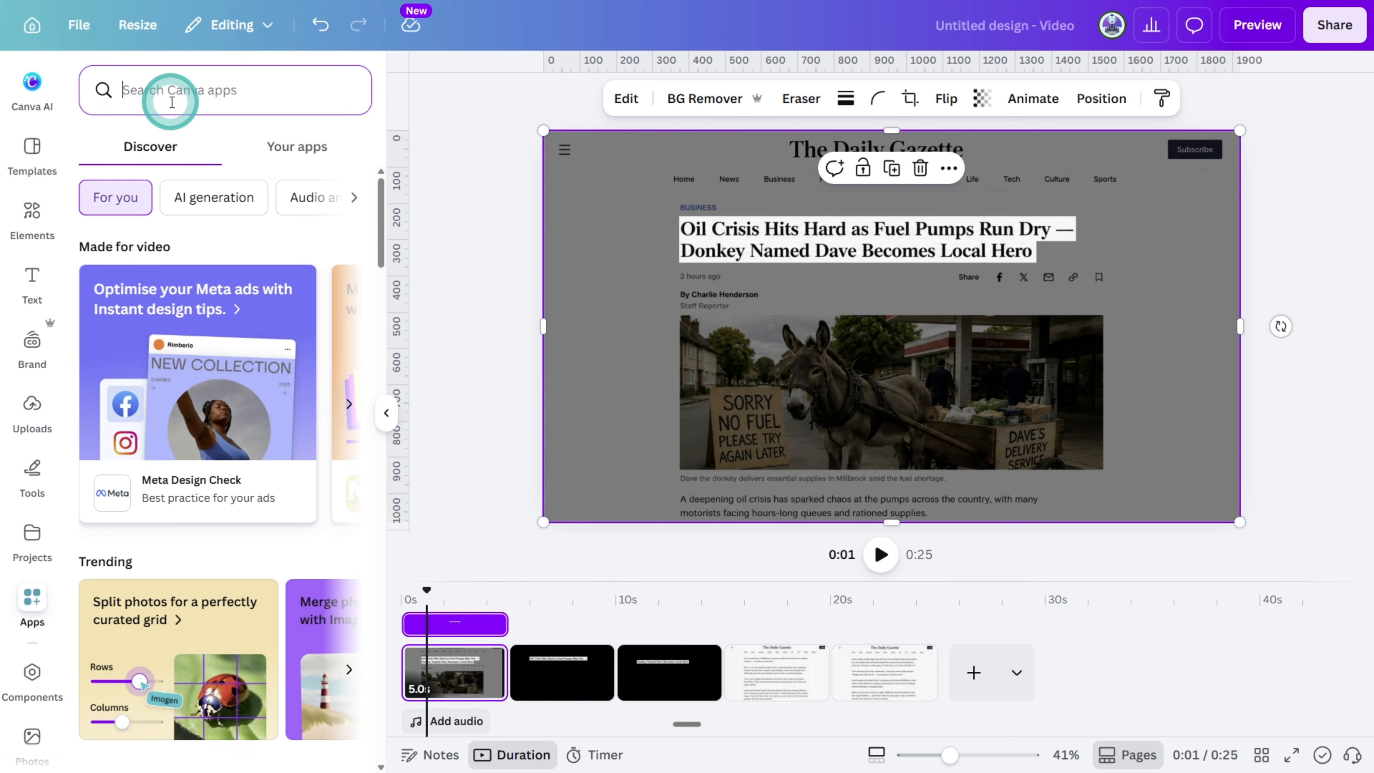
pyautogui.write('frame')
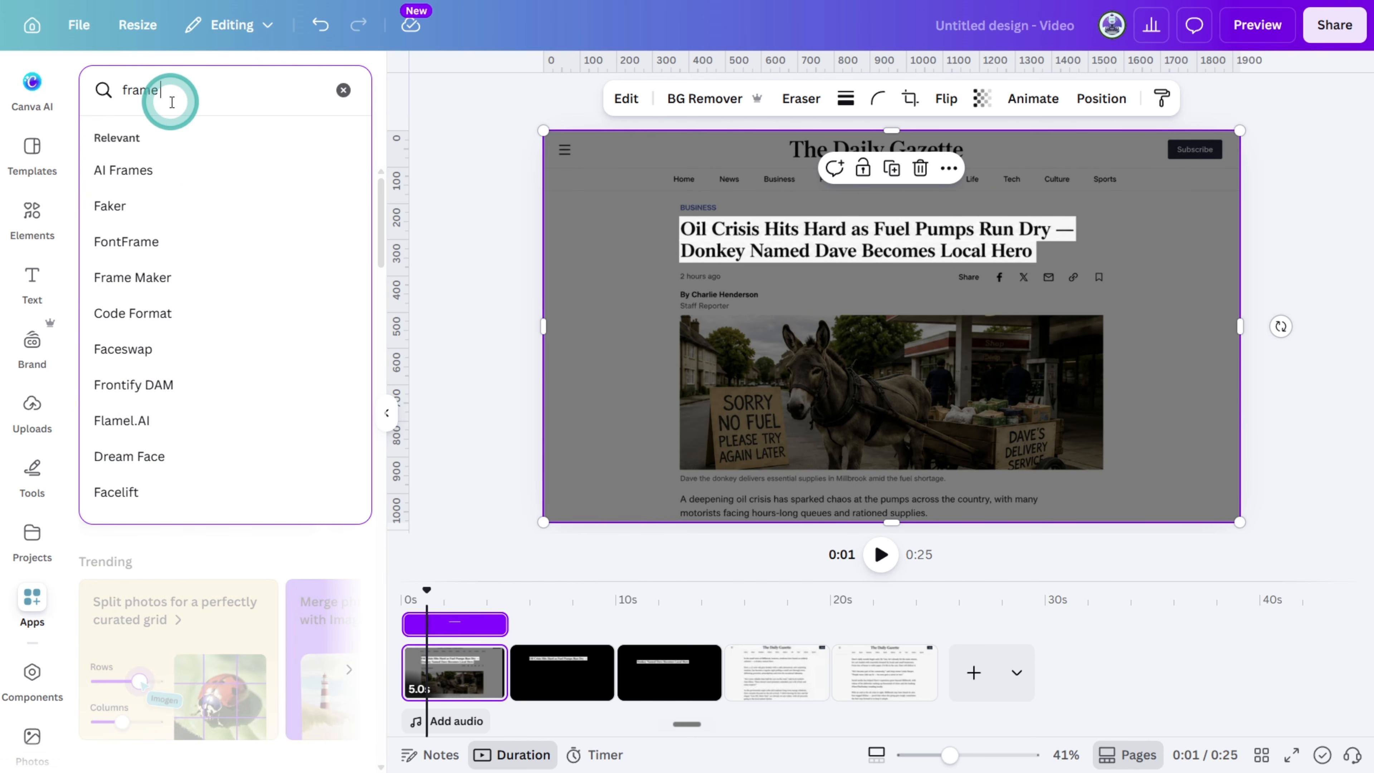
pyautogui.write(' blur')
pyautogui.press('Return')
pyautogui.click(132, 176)
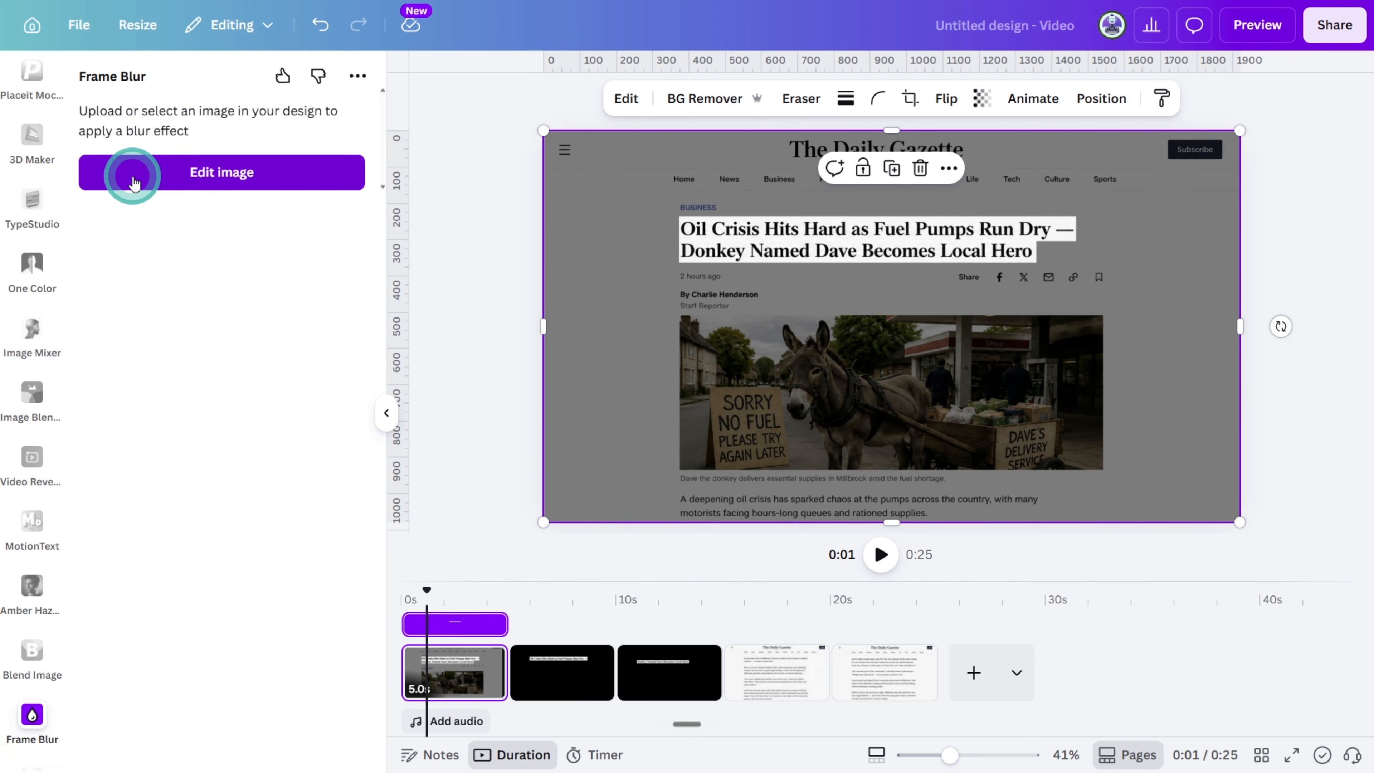
# - Add a square blur shape and stretch it over the "Oil Crisis Hits Hard as Fuel Pumps Run Dry" line
pyautogui.click(212, 120)
pyautogui.click(309, 215)
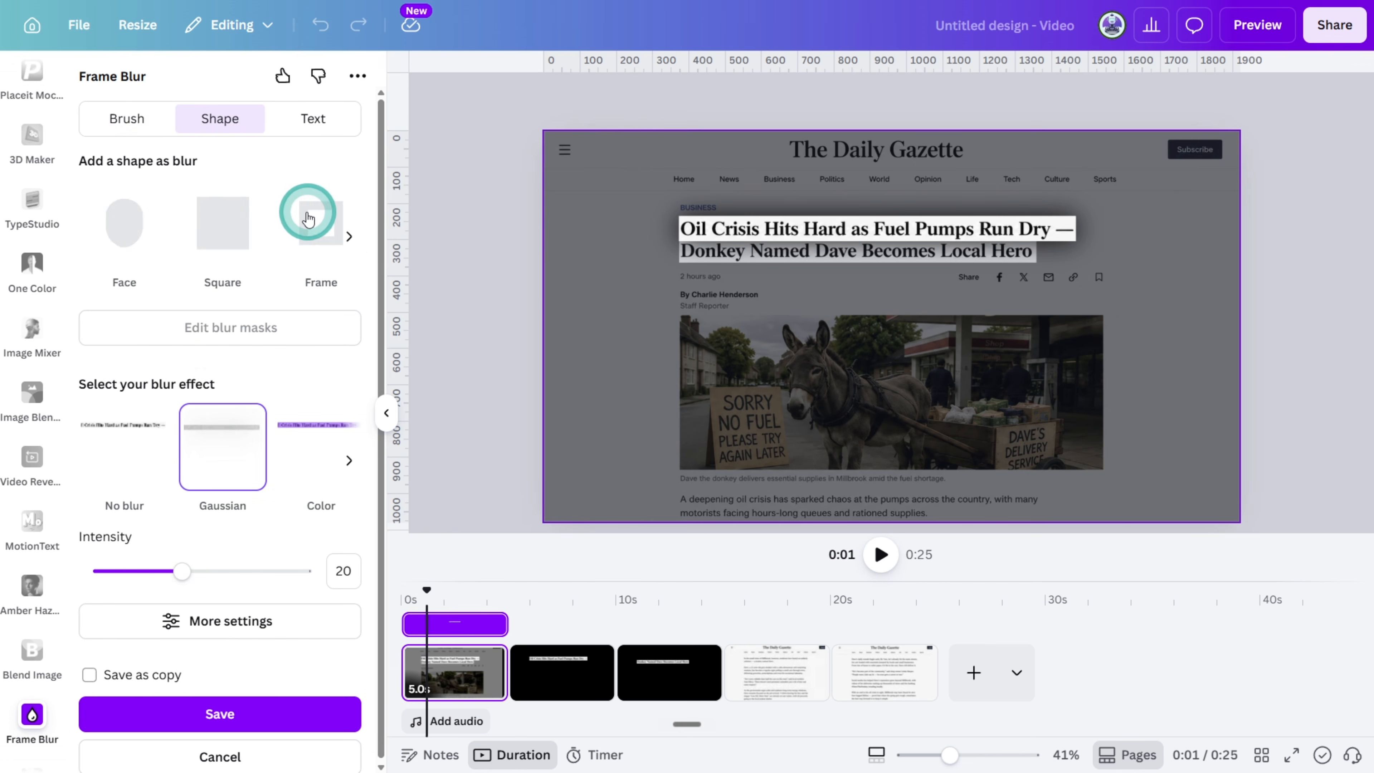
pyautogui.click(349, 237)
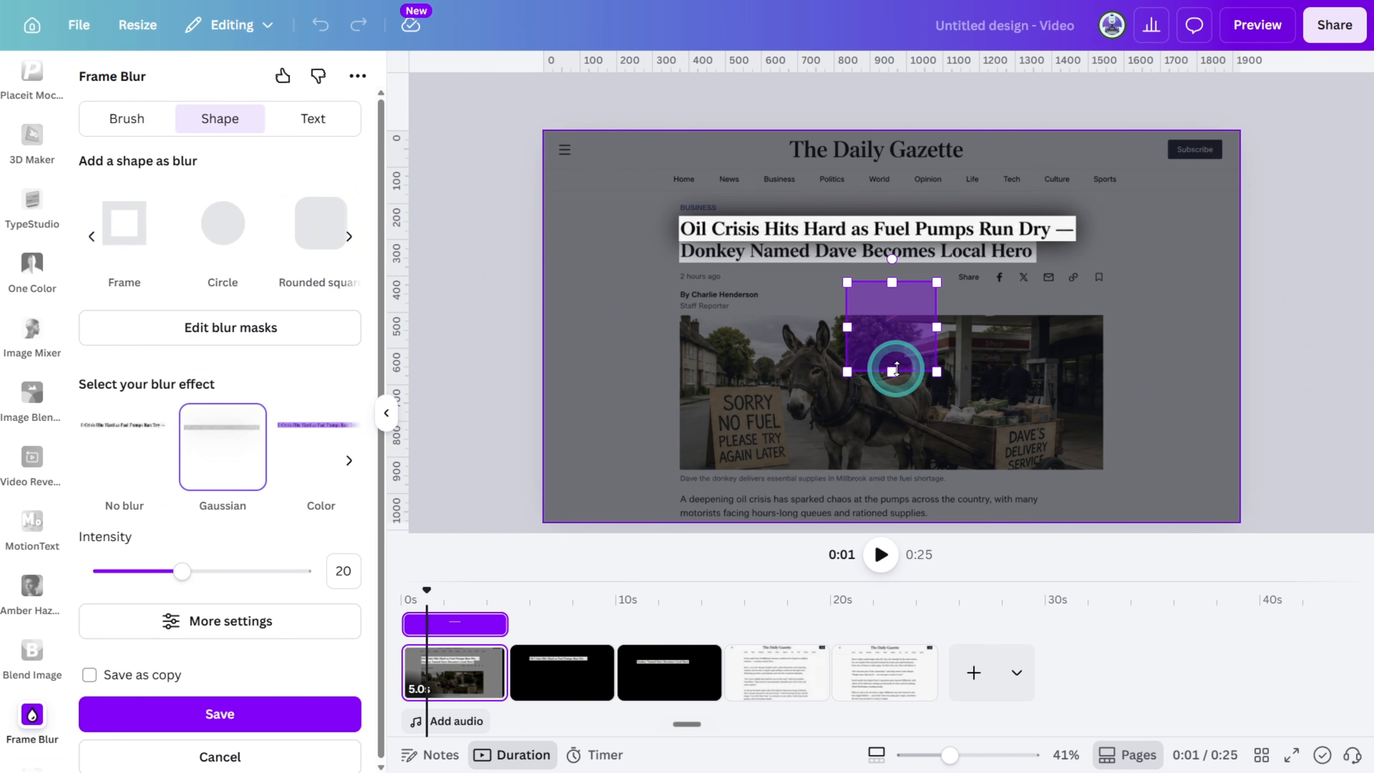
pyautogui.moveTo(897, 370); pyautogui.dragTo(1070, 299)
pyautogui.moveTo(848, 296); pyautogui.dragTo(875, 238)
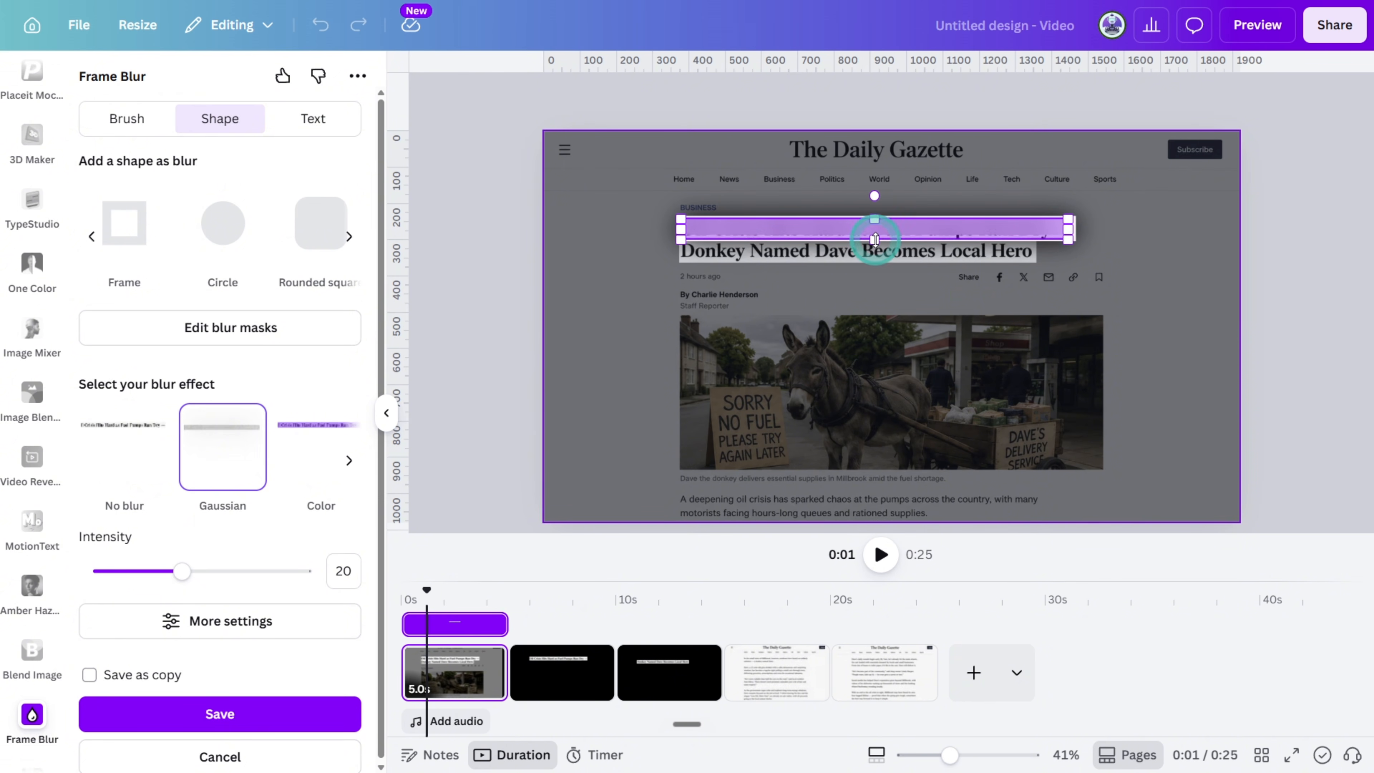
pyautogui.click(1076, 244)
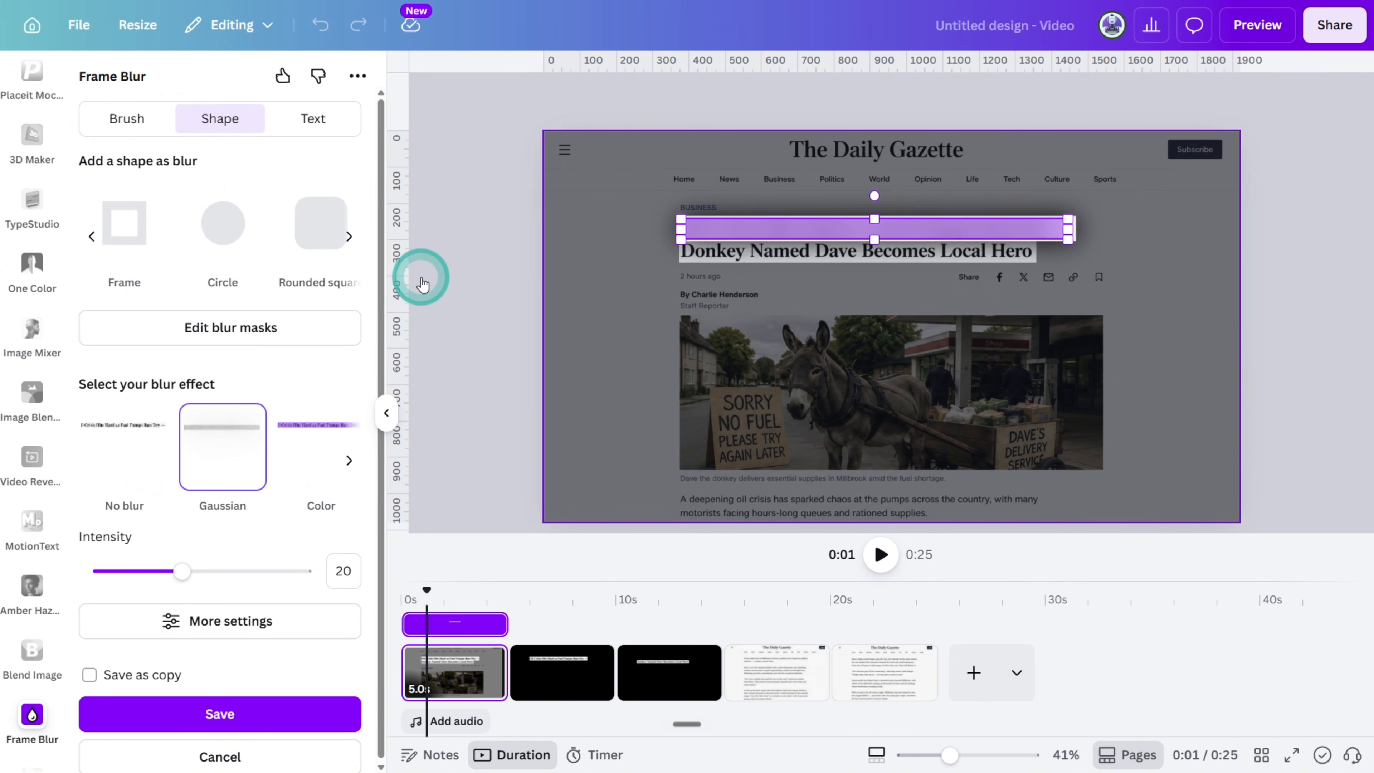
# - Invert the Gaussian blur, set its intensity to 50, and save the effect on the Oil Crisis headline
pyautogui.click(286, 617)
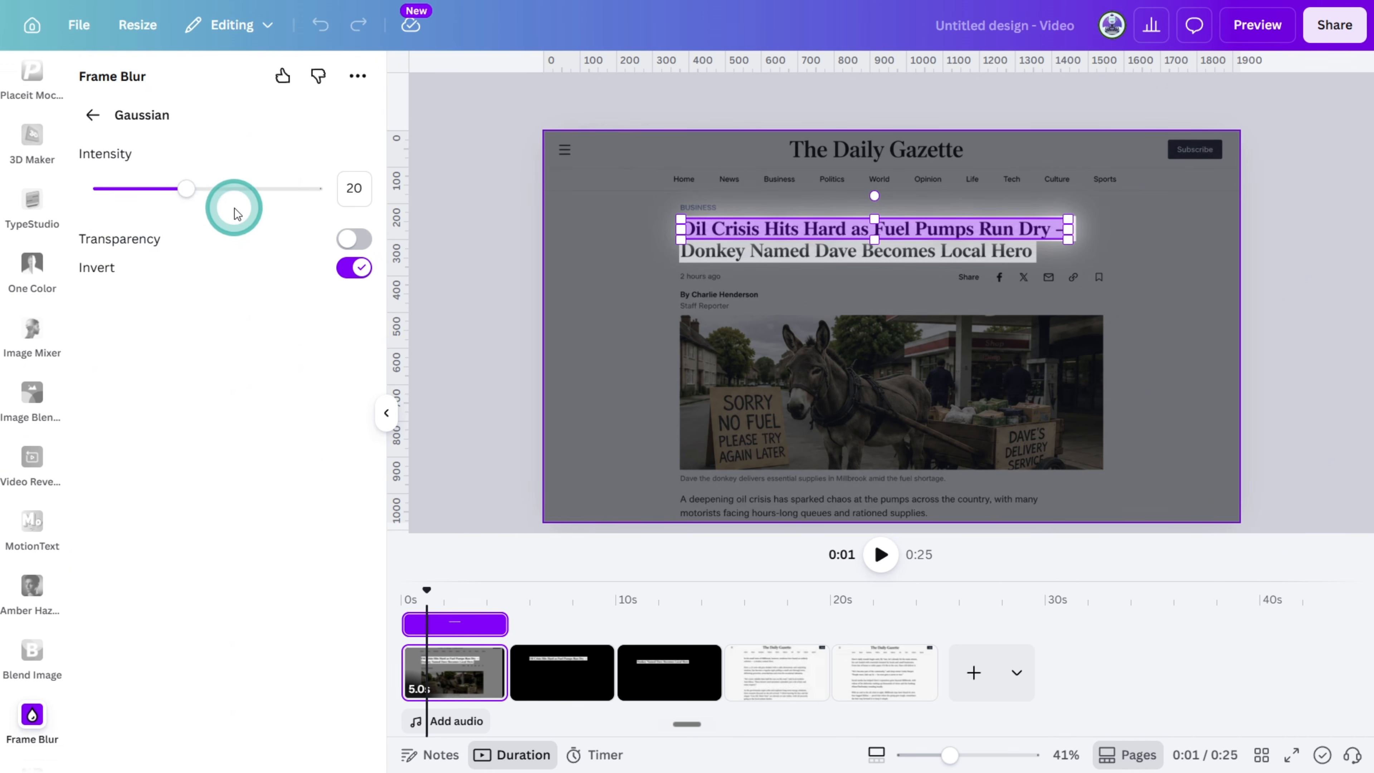
pyautogui.moveTo(209, 204); pyautogui.dragTo(690, 293)
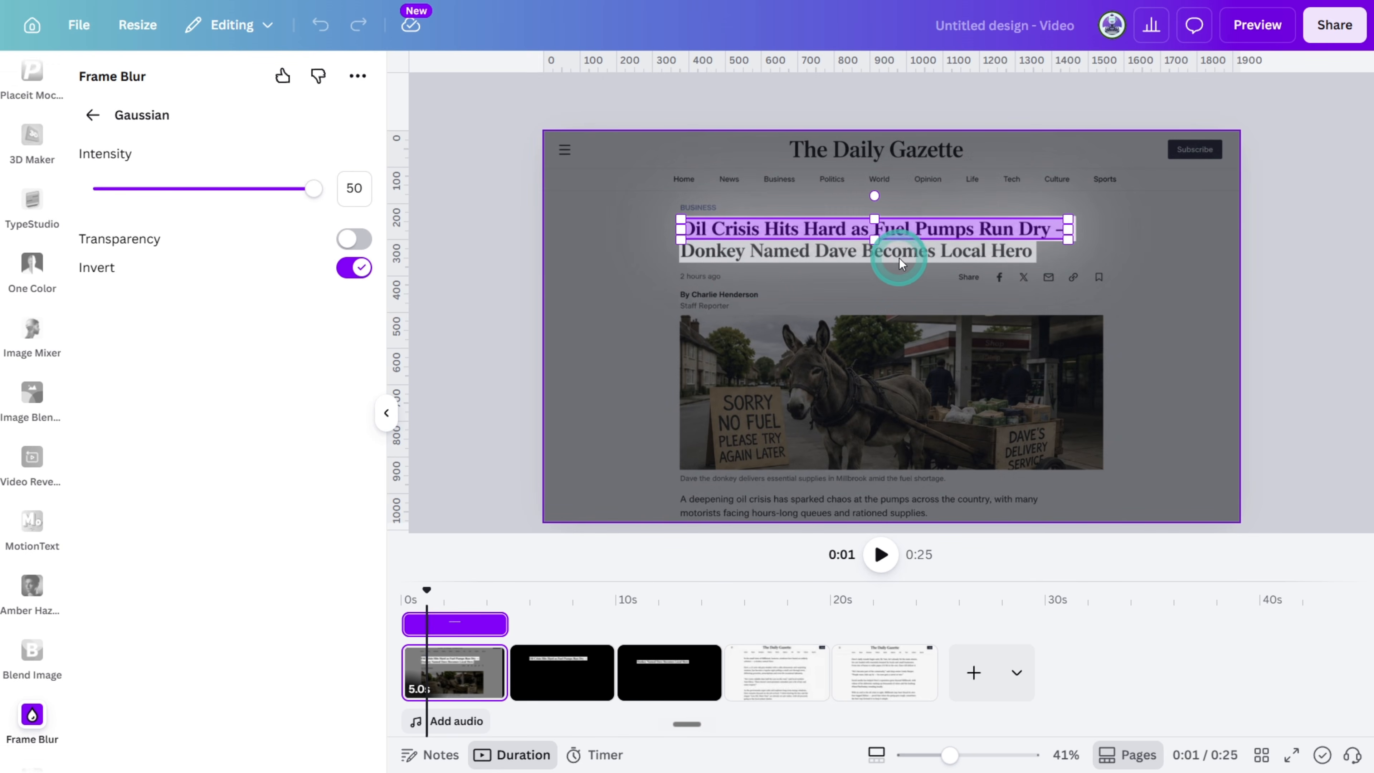
pyautogui.click(867, 250)
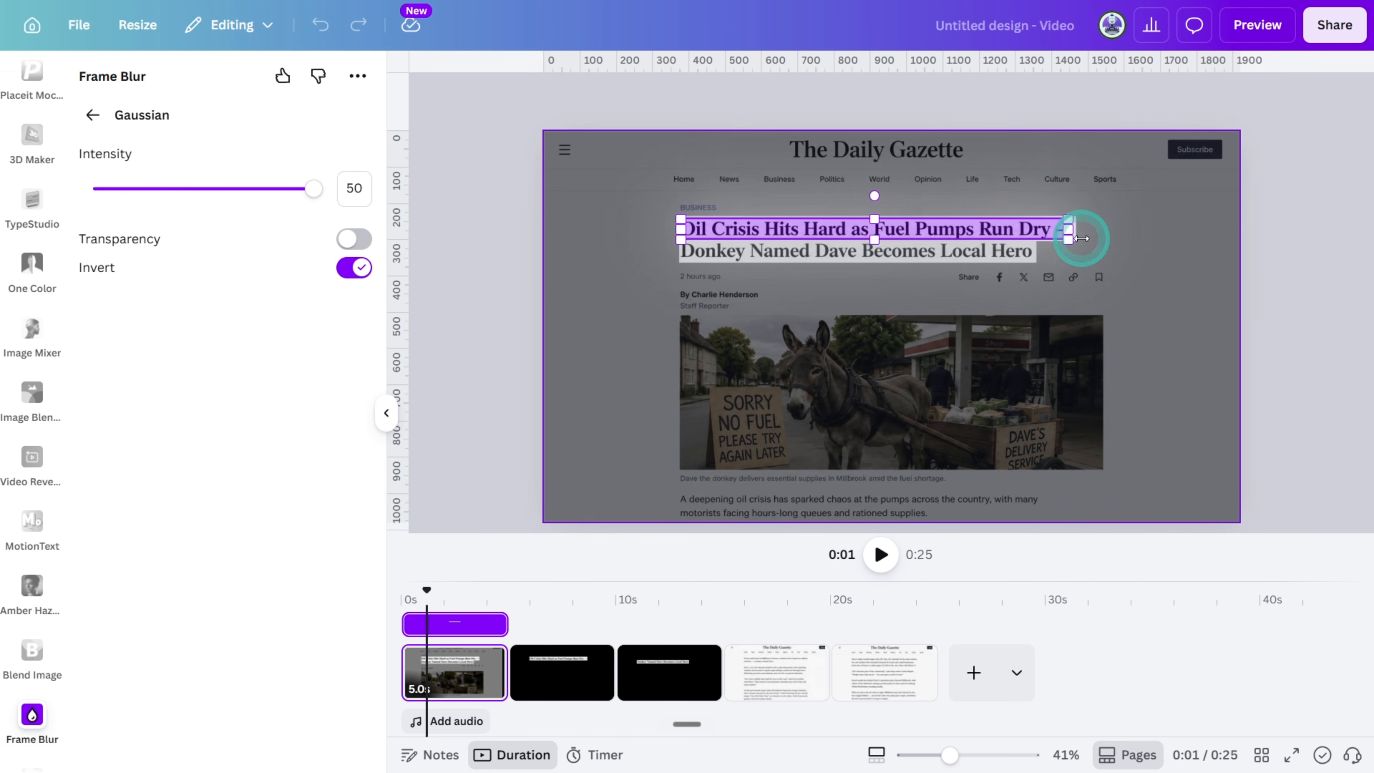
pyautogui.click(952, 230)
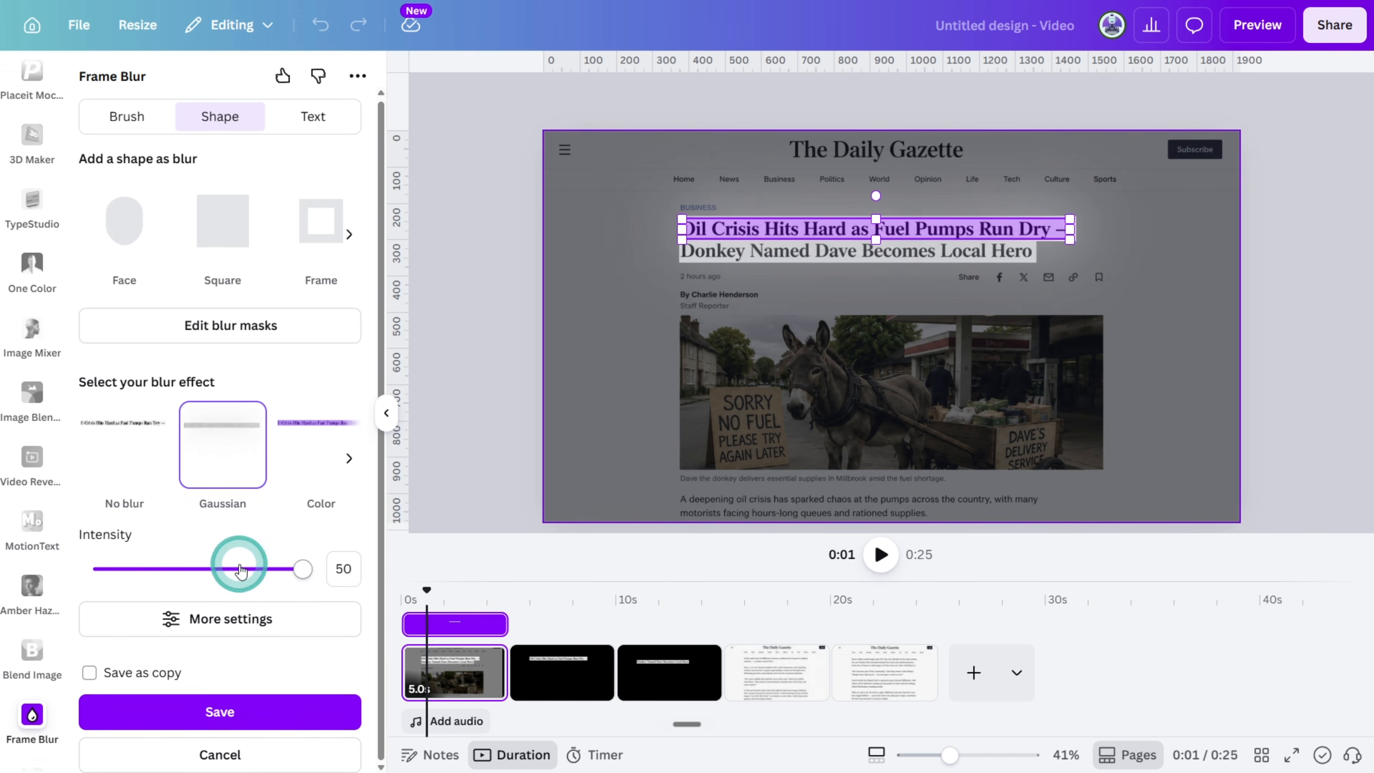
pyautogui.click(243, 714)
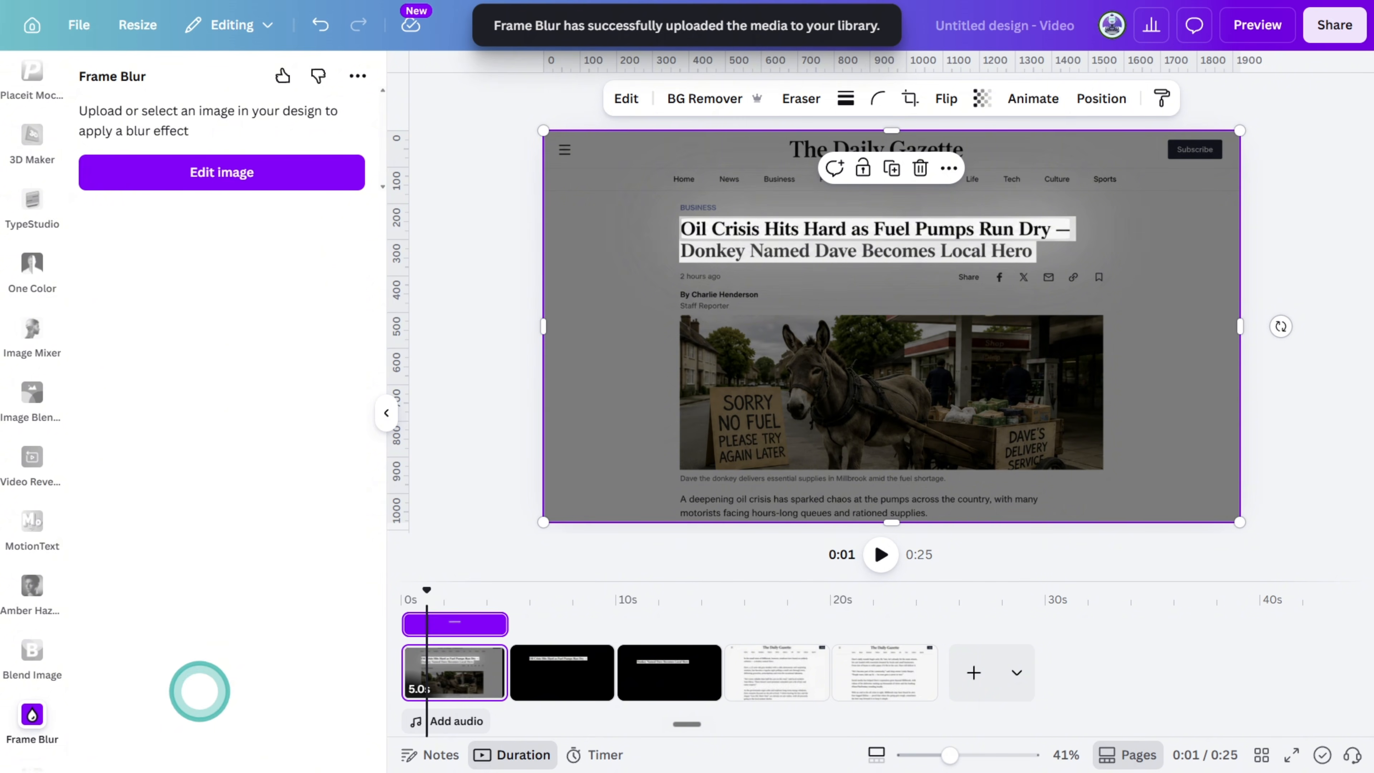
# - Open the Donkey headline image in Frame Blur and stretch a square blur shape over "Donkey Named Dave Becomes Local Hero"
pyautogui.scroll(3, 960, 242)
pyautogui.scroll(2, 1075, 307)
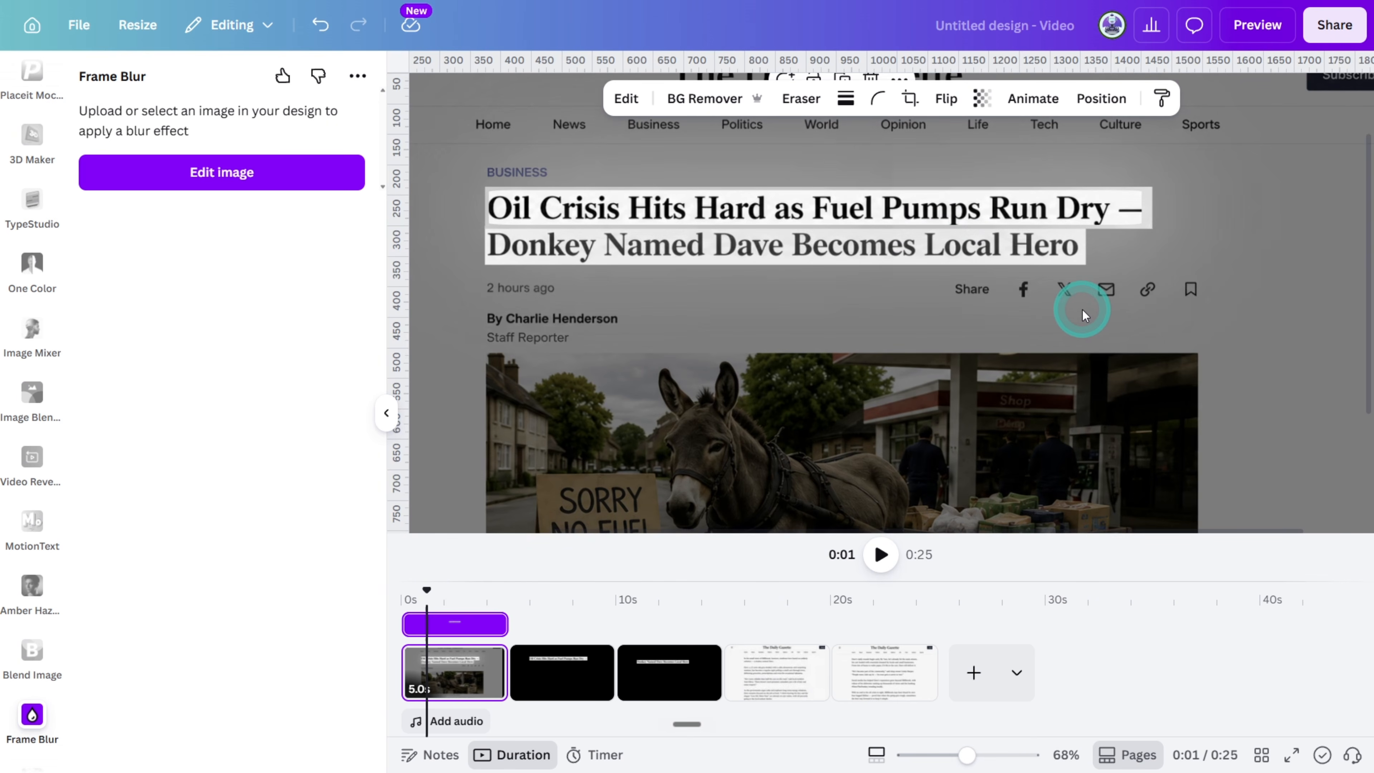
pyautogui.scroll(1, 1088, 310)
pyautogui.scroll(-1, 1087, 310)
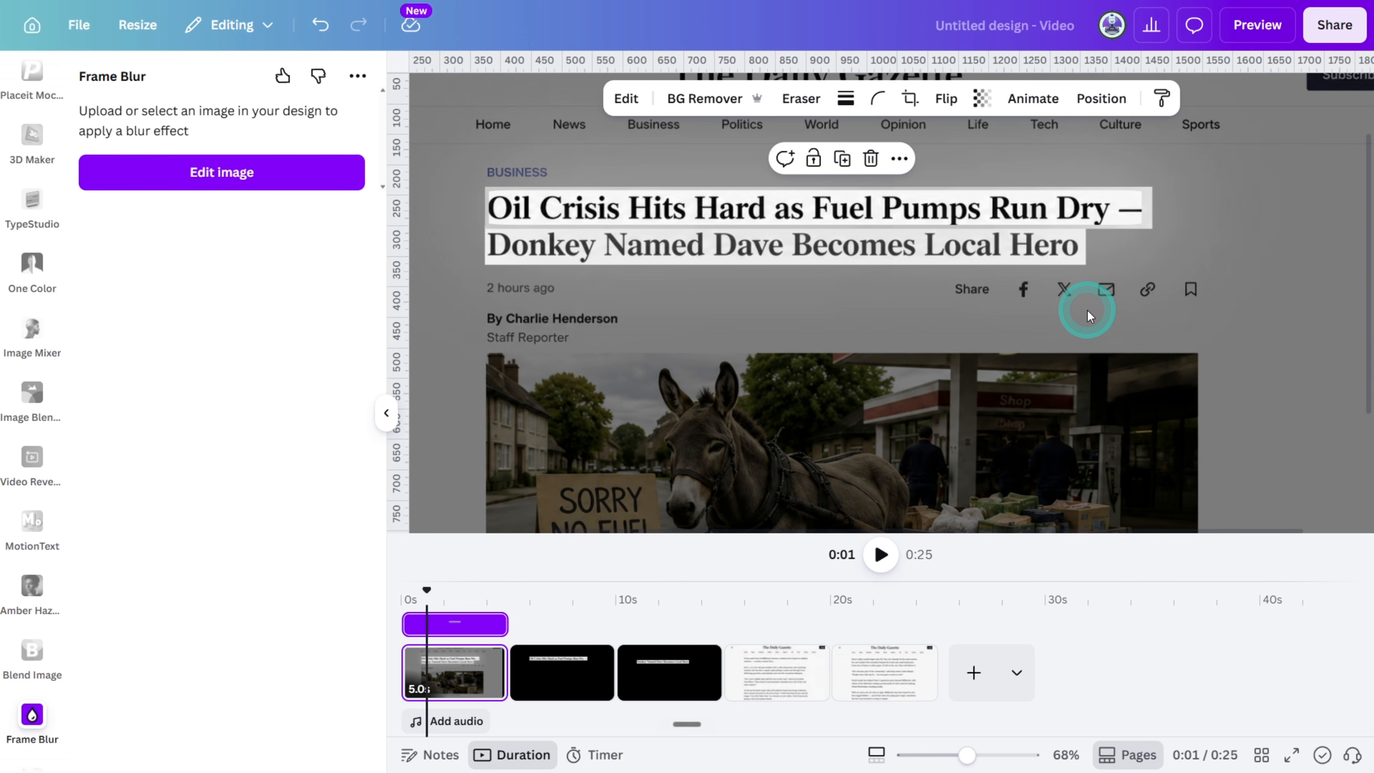
pyautogui.hscroll(-2, 1087, 310)
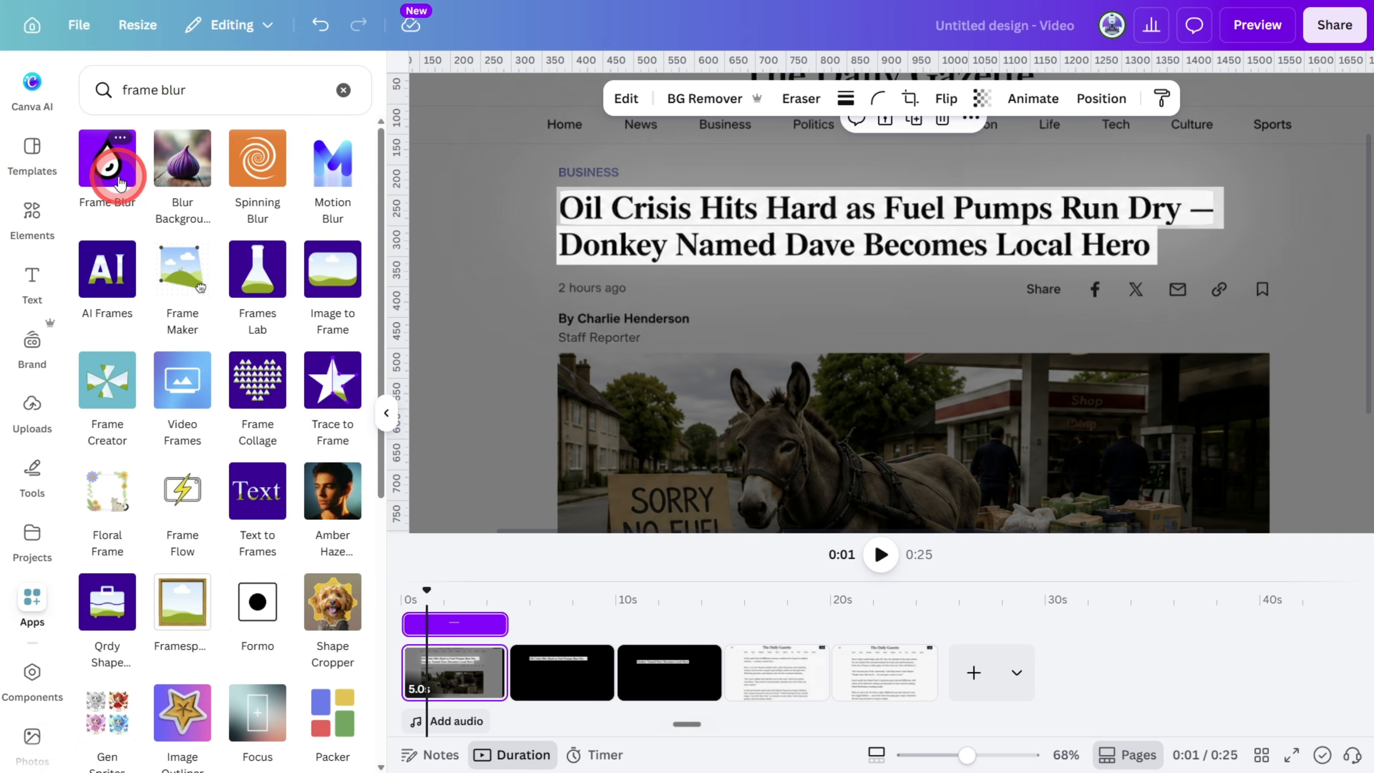
pyautogui.click(107, 169)
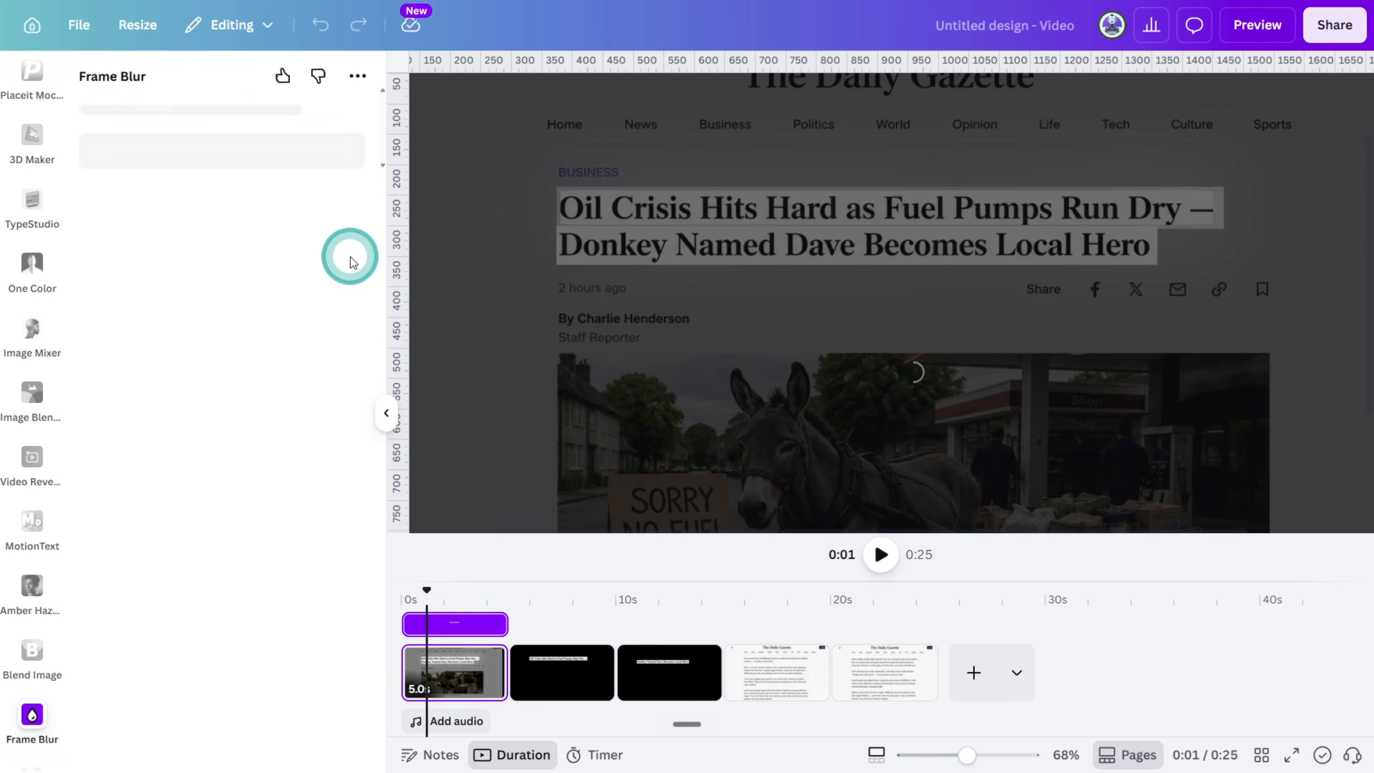
pyautogui.click(220, 118)
pyautogui.click(351, 238)
pyautogui.moveTo(957, 371); pyautogui.dragTo(1138, 253)
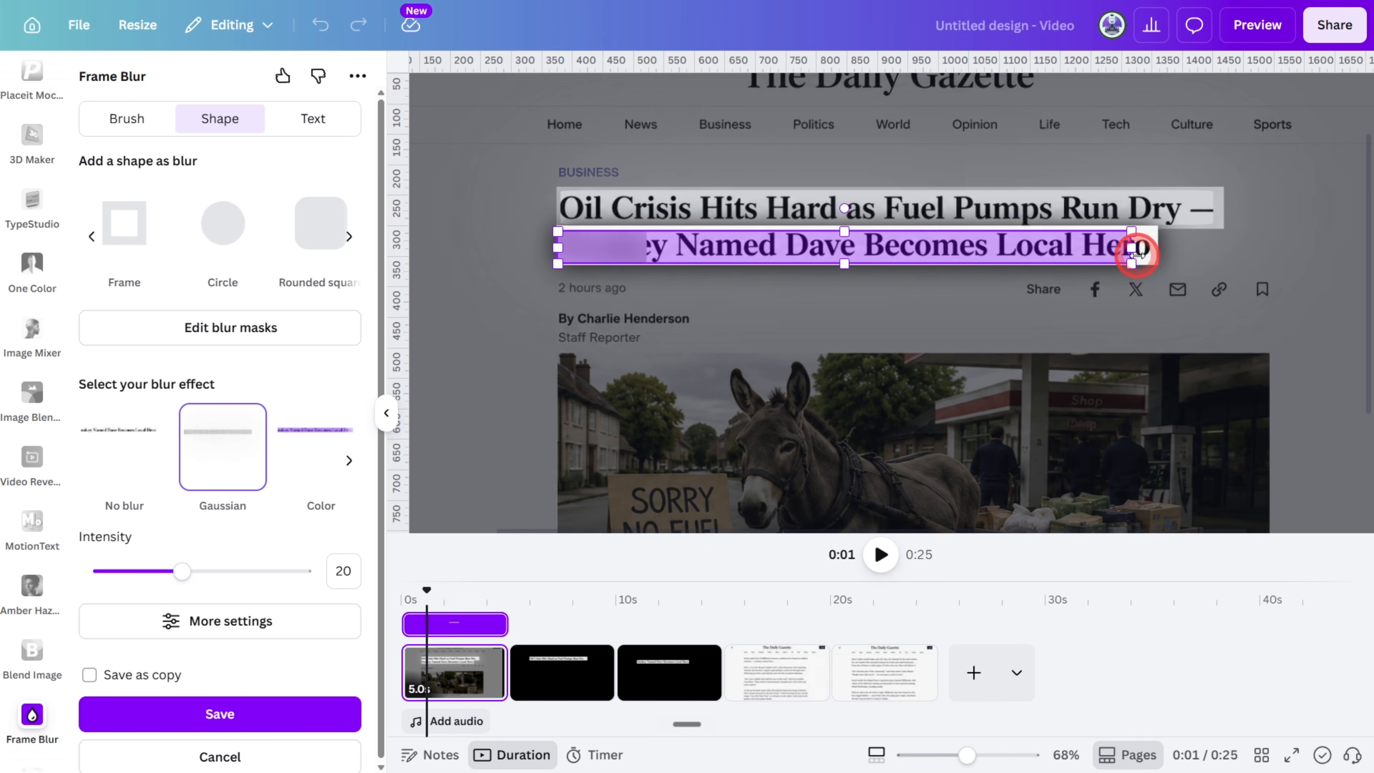
# - Set the Donkey headline's Gaussian blur to intensity 50, inverted with transparency off, and save it
pyautogui.click(319, 620)
pyautogui.click(353, 240)
pyautogui.moveTo(185, 188); pyautogui.dragTo(371, 201)
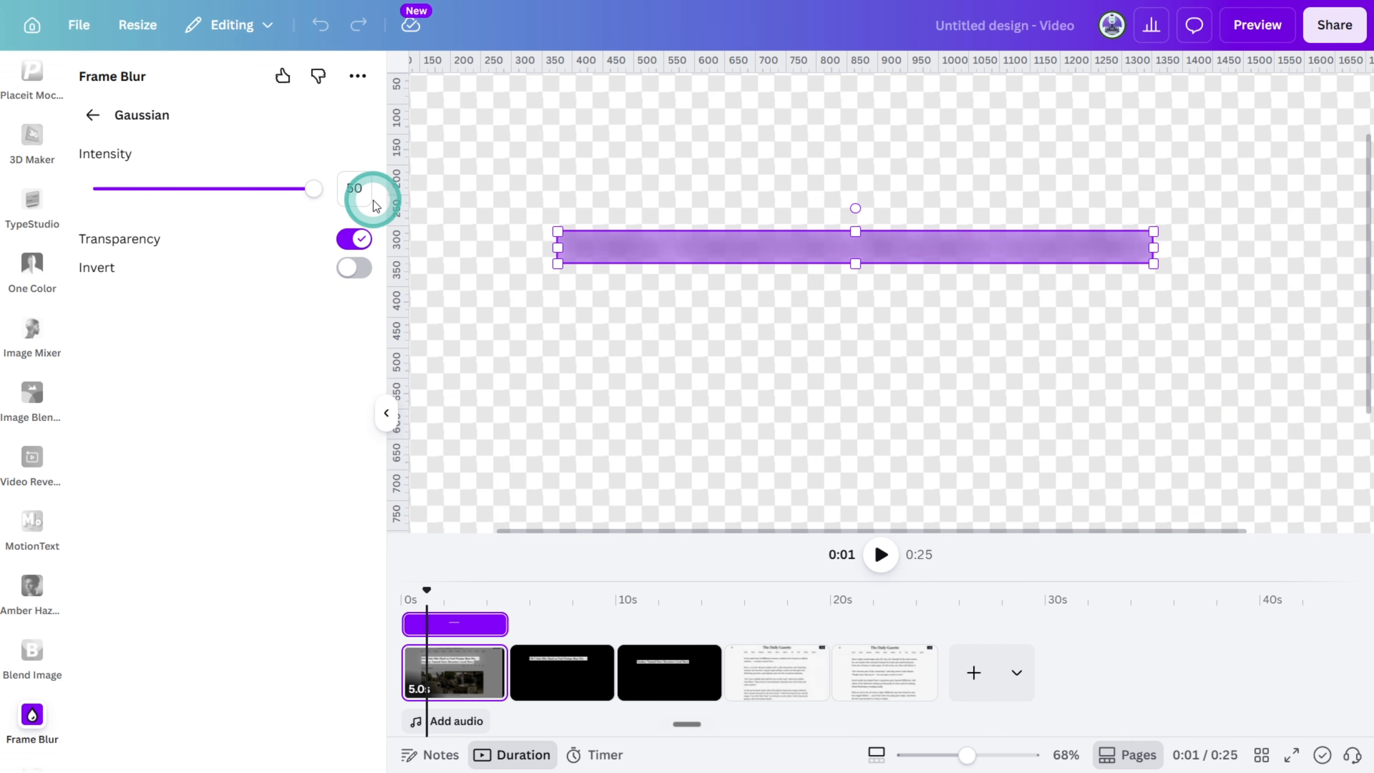
pyautogui.click(354, 239)
pyautogui.click(346, 271)
pyautogui.click(93, 115)
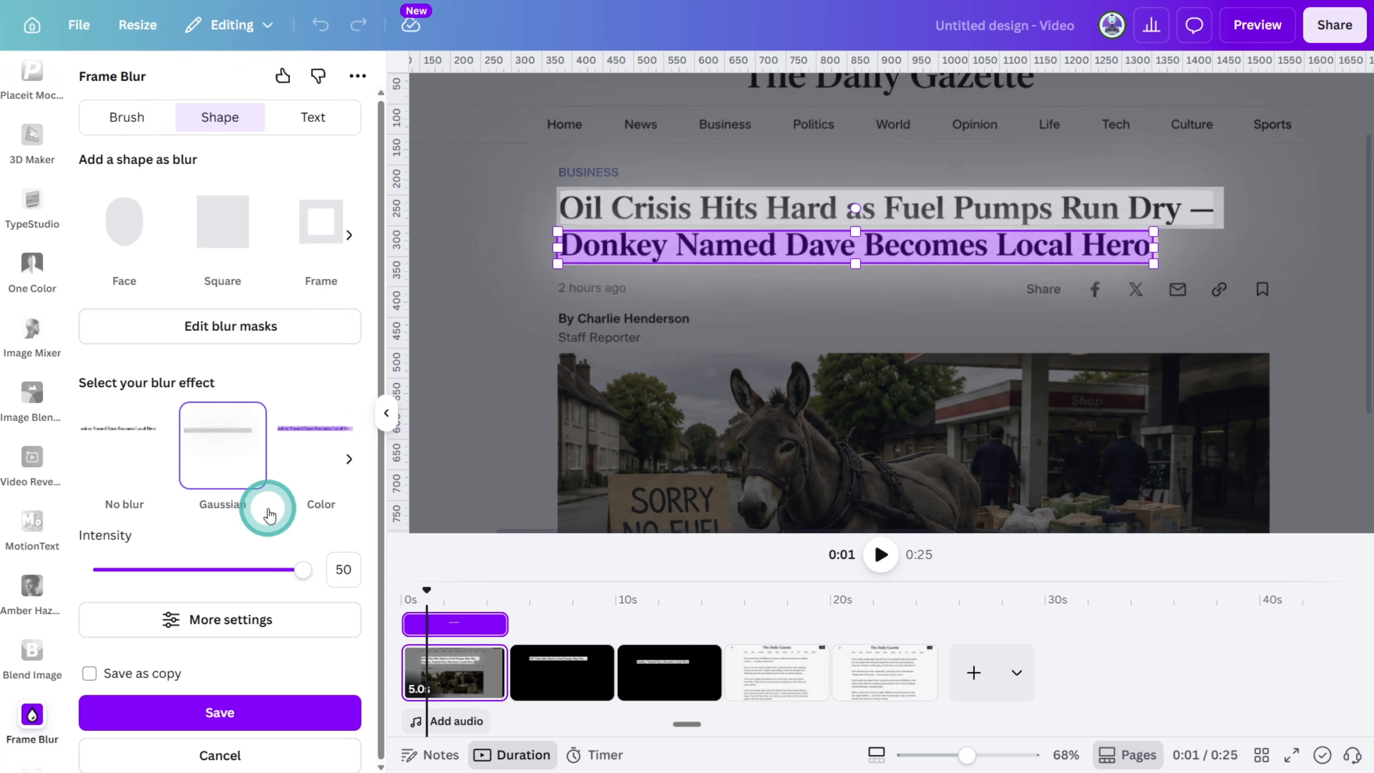
pyautogui.click(301, 715)
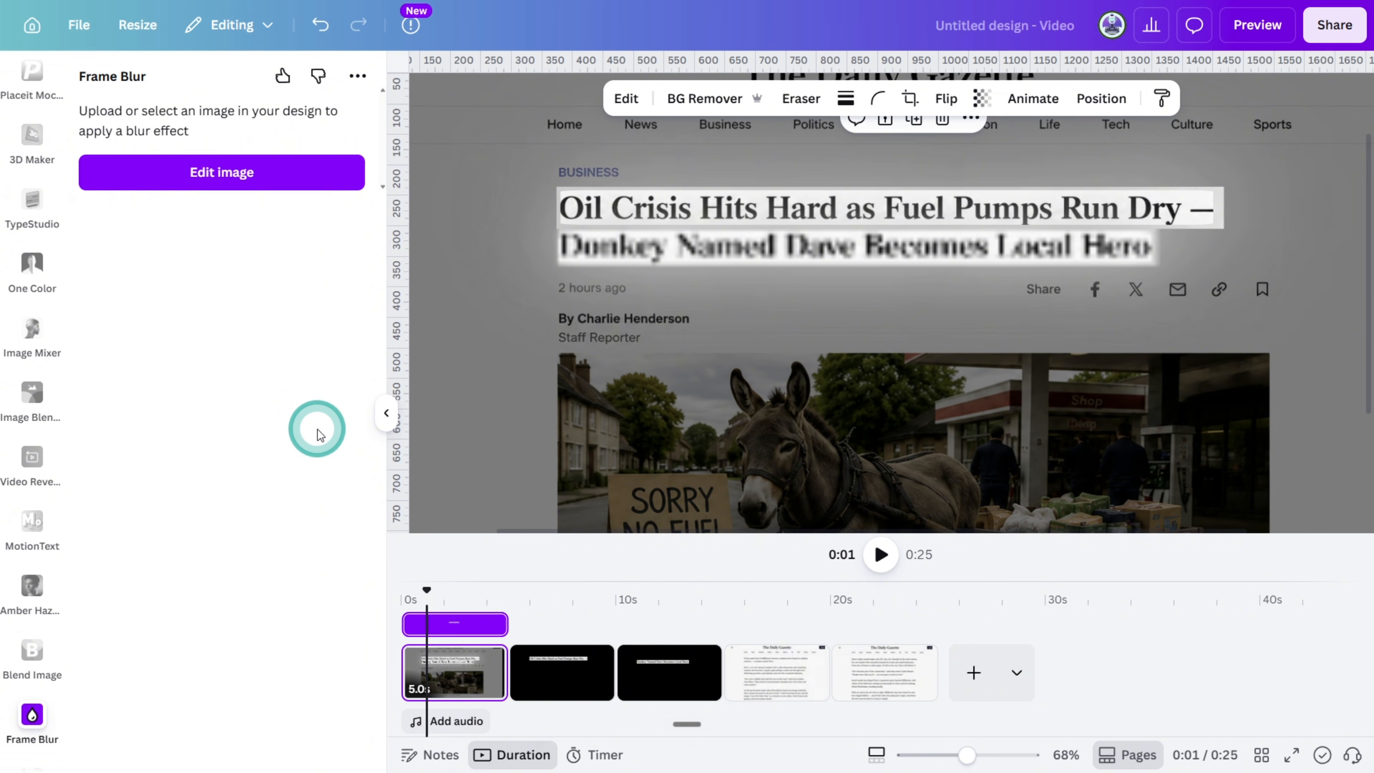
# - Duplicate the first page with the glowing headlines and go back to the first copy
pyautogui.moveTo(495, 673); pyautogui.dragTo(475, 674)
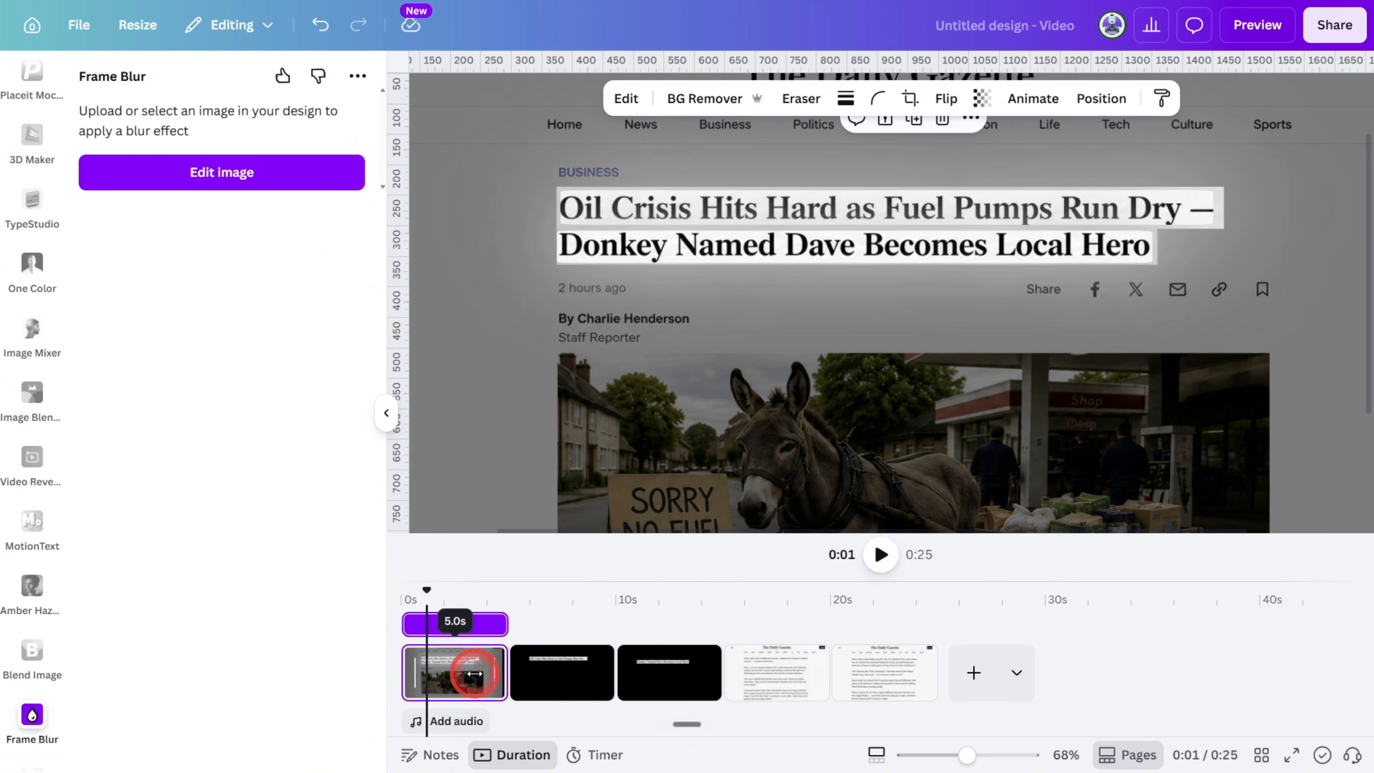
pyautogui.hotkey('ctrl', 'd')
pyautogui.click(468, 677)
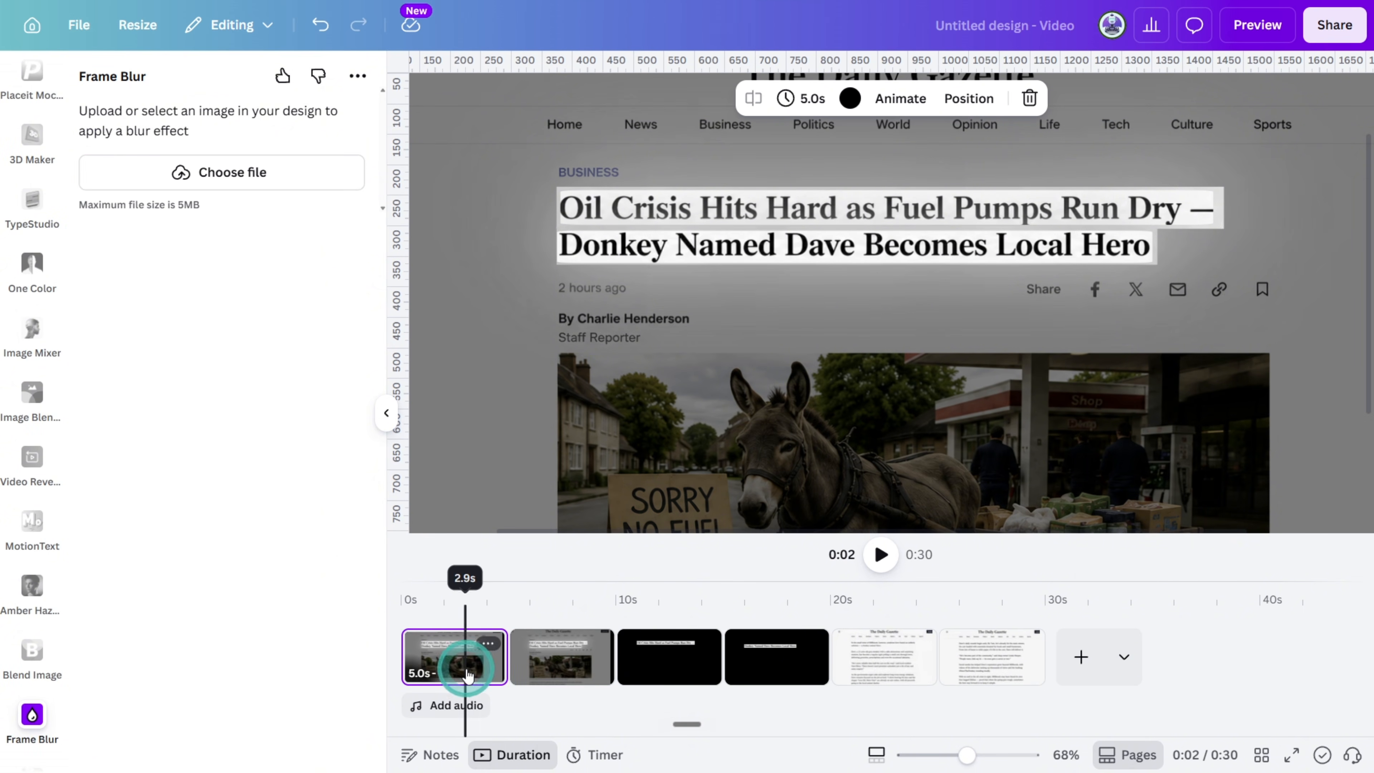
# - Delete both glowing headline images from the first page, leaving only the dimmed article image
pyautogui.click(755, 274)
pyautogui.click(755, 258)
pyautogui.press('Delete')
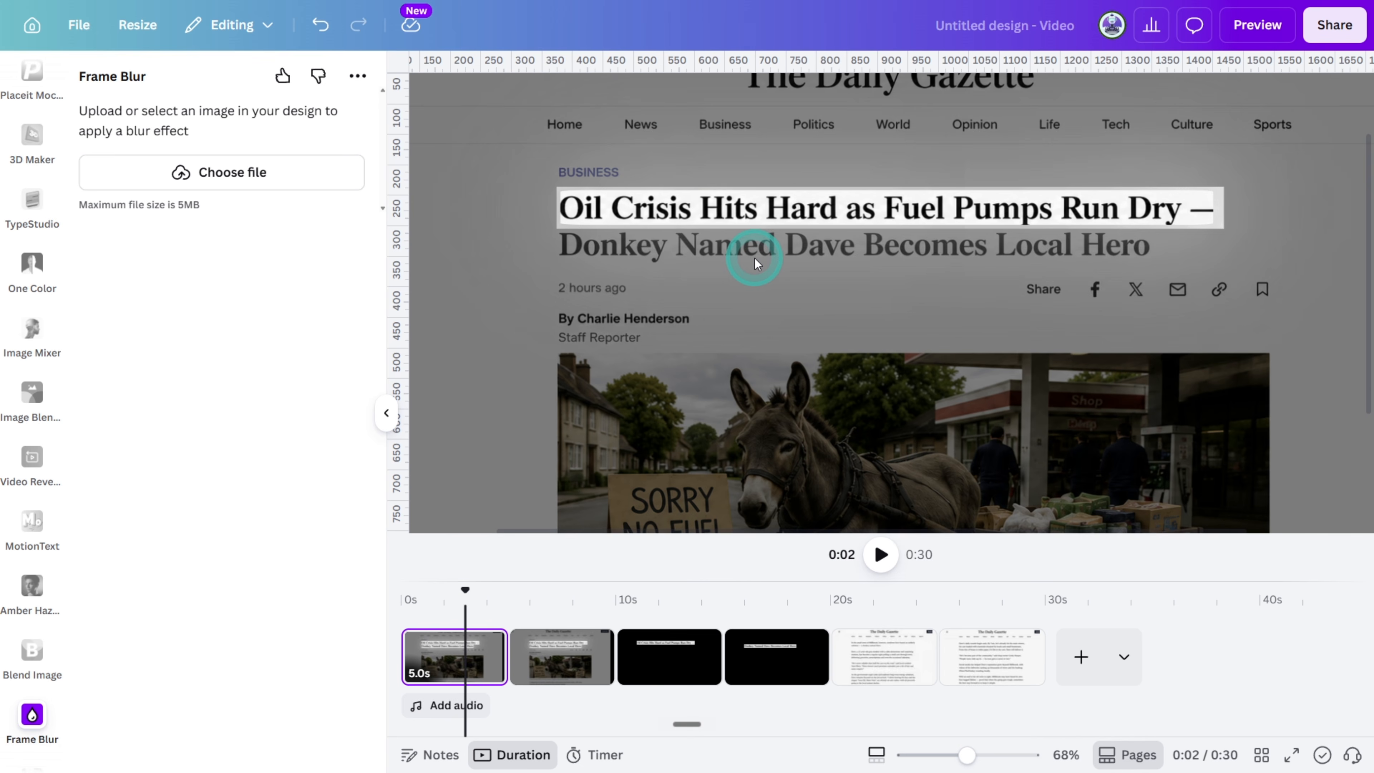
pyautogui.click(770, 208)
pyautogui.press('Delete')
# - Restore the article image on the first page to full opacity
pyautogui.scroll(-3, 801, 252)
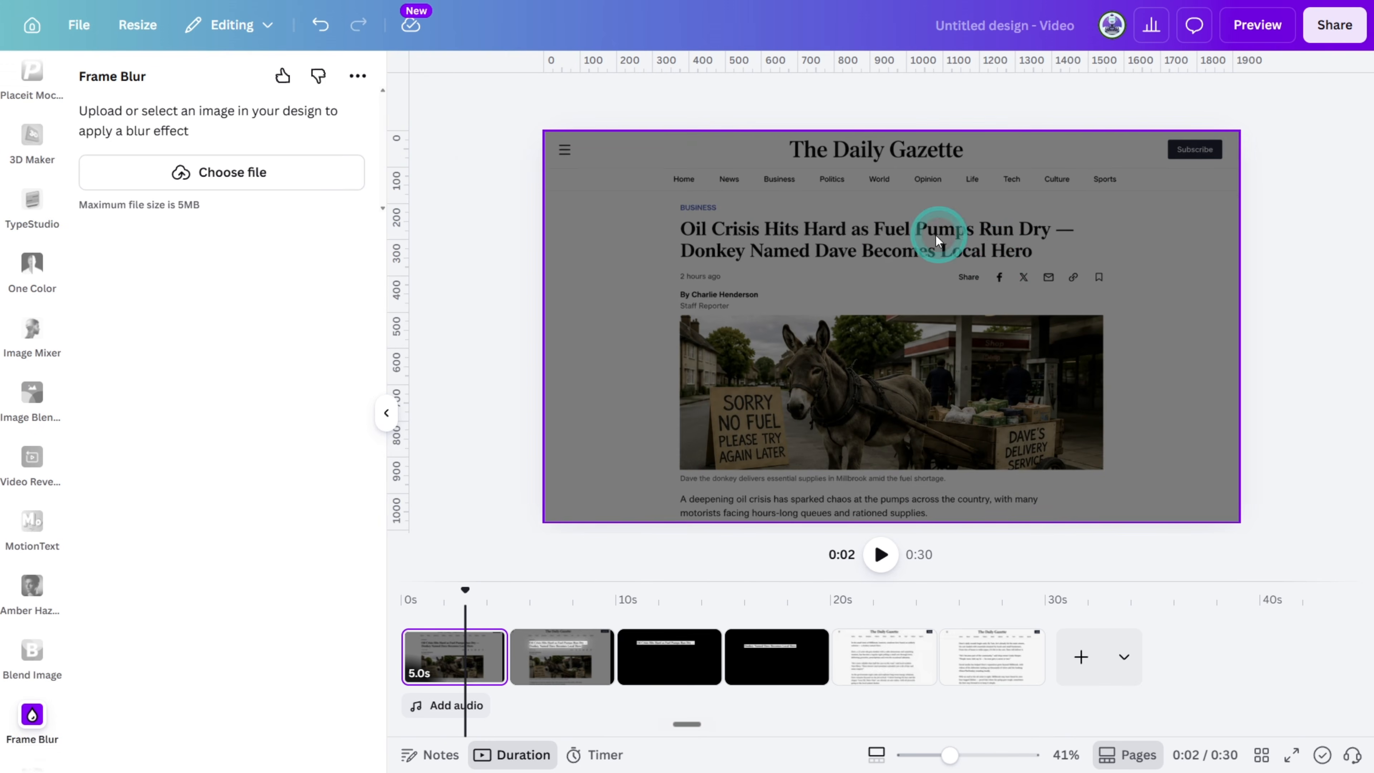
pyautogui.click(998, 258)
pyautogui.click(995, 107)
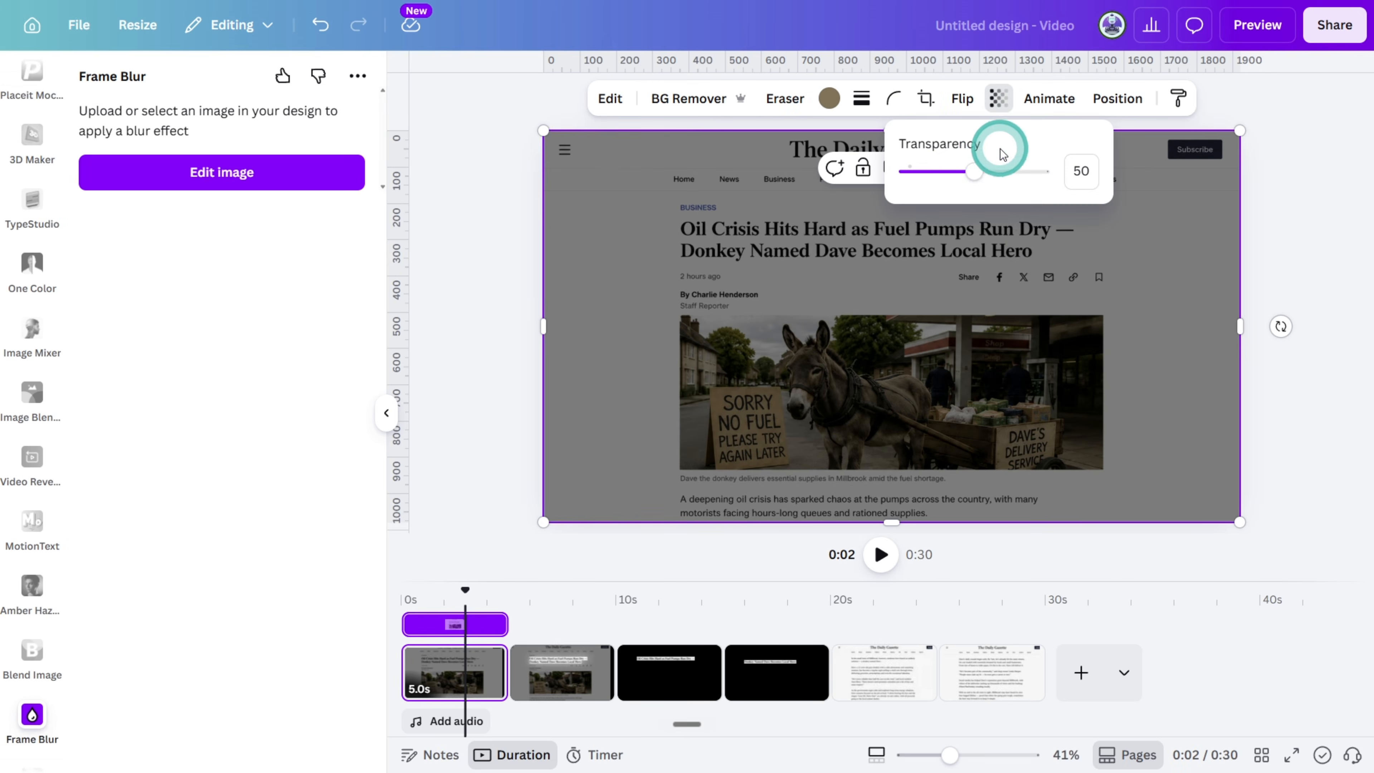
pyautogui.moveTo(977, 171); pyautogui.dragTo(1323, 193)
pyautogui.click(1298, 211)
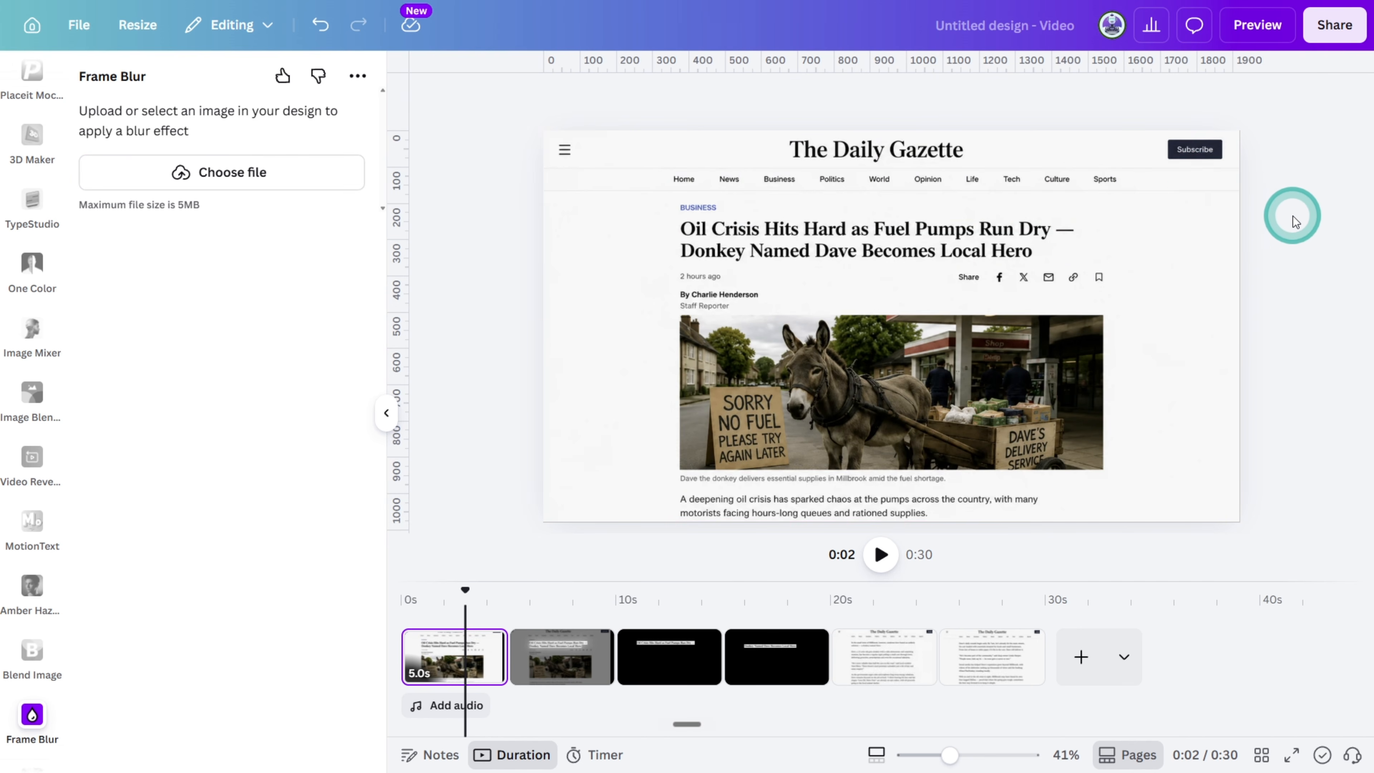
# - Apply the Rise animation to the first page's article image, set to play on enter
pyautogui.click(1224, 289)
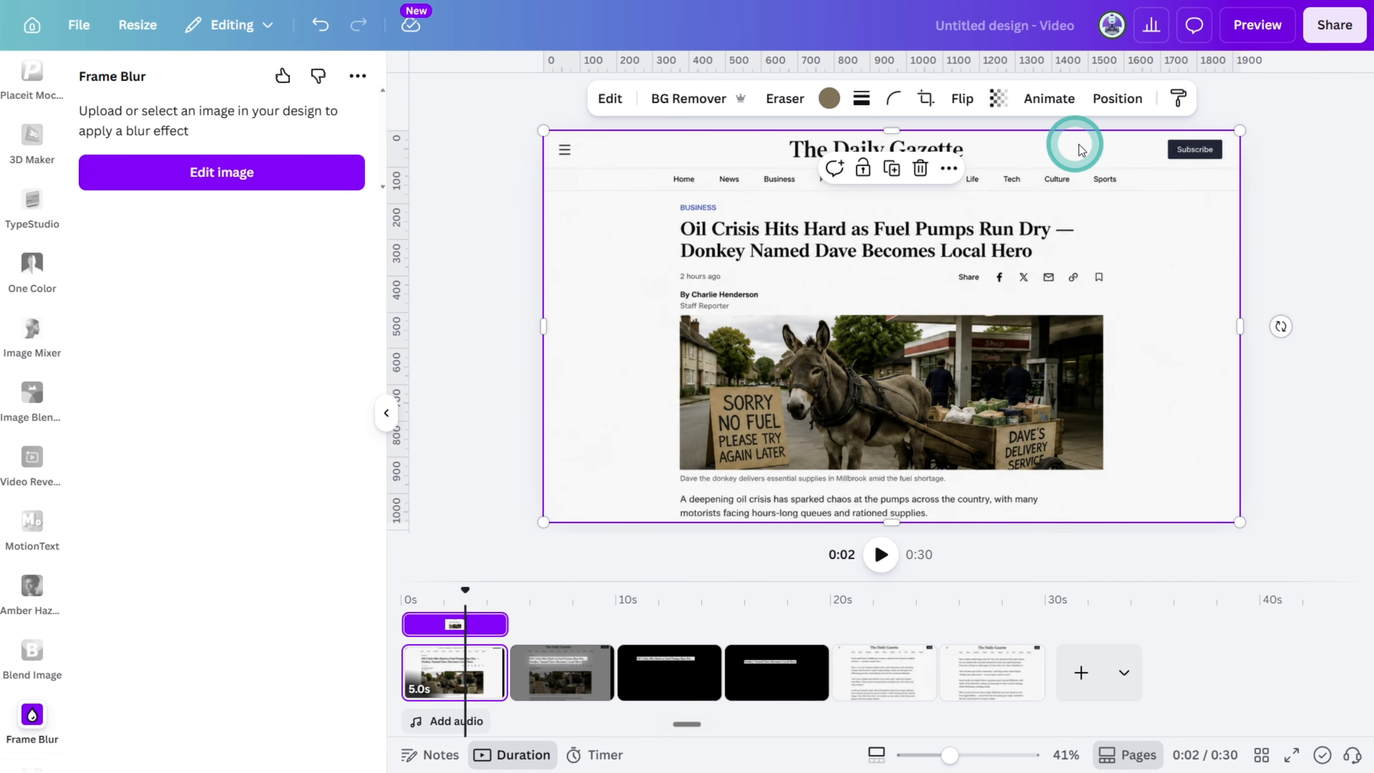
pyautogui.click(1062, 108)
pyautogui.scroll(-8, 254, 552)
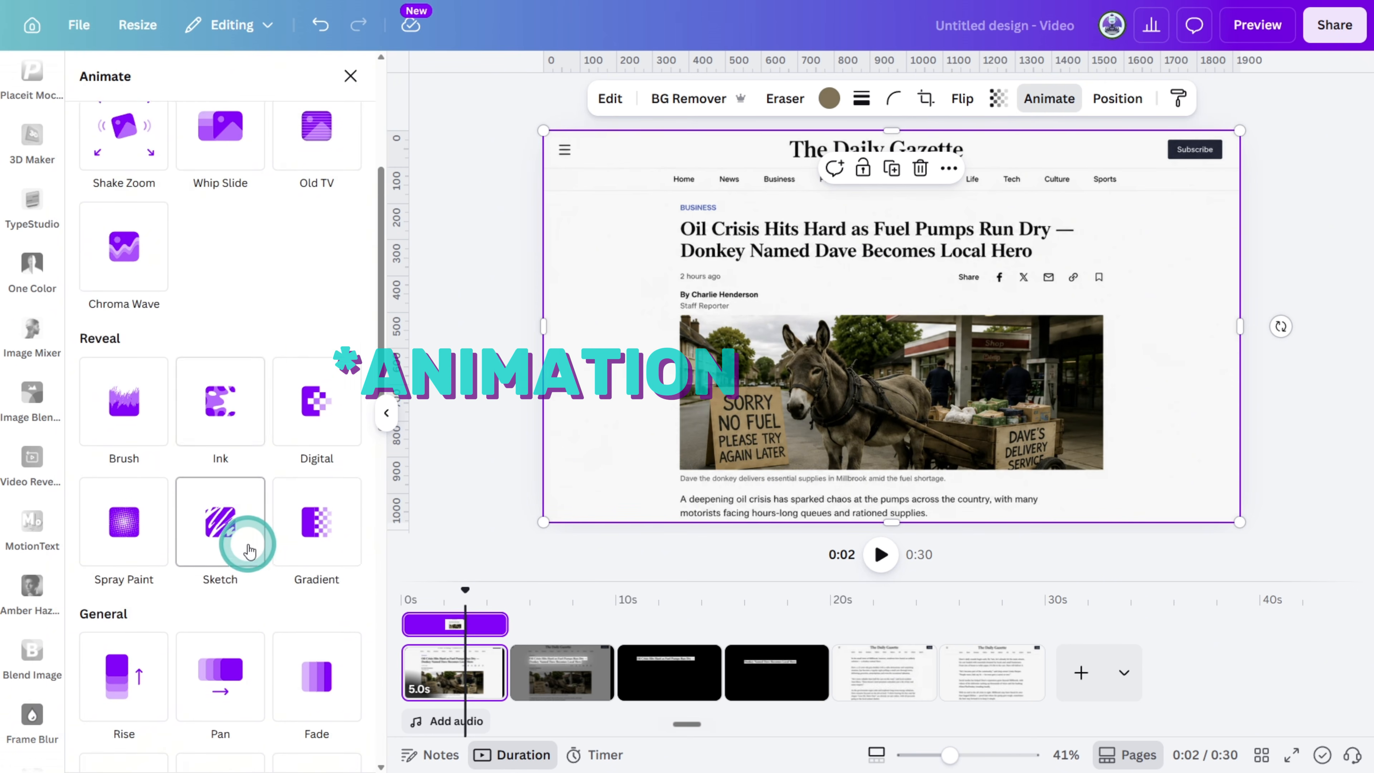
pyautogui.scroll(-2, 250, 549)
pyautogui.click(129, 476)
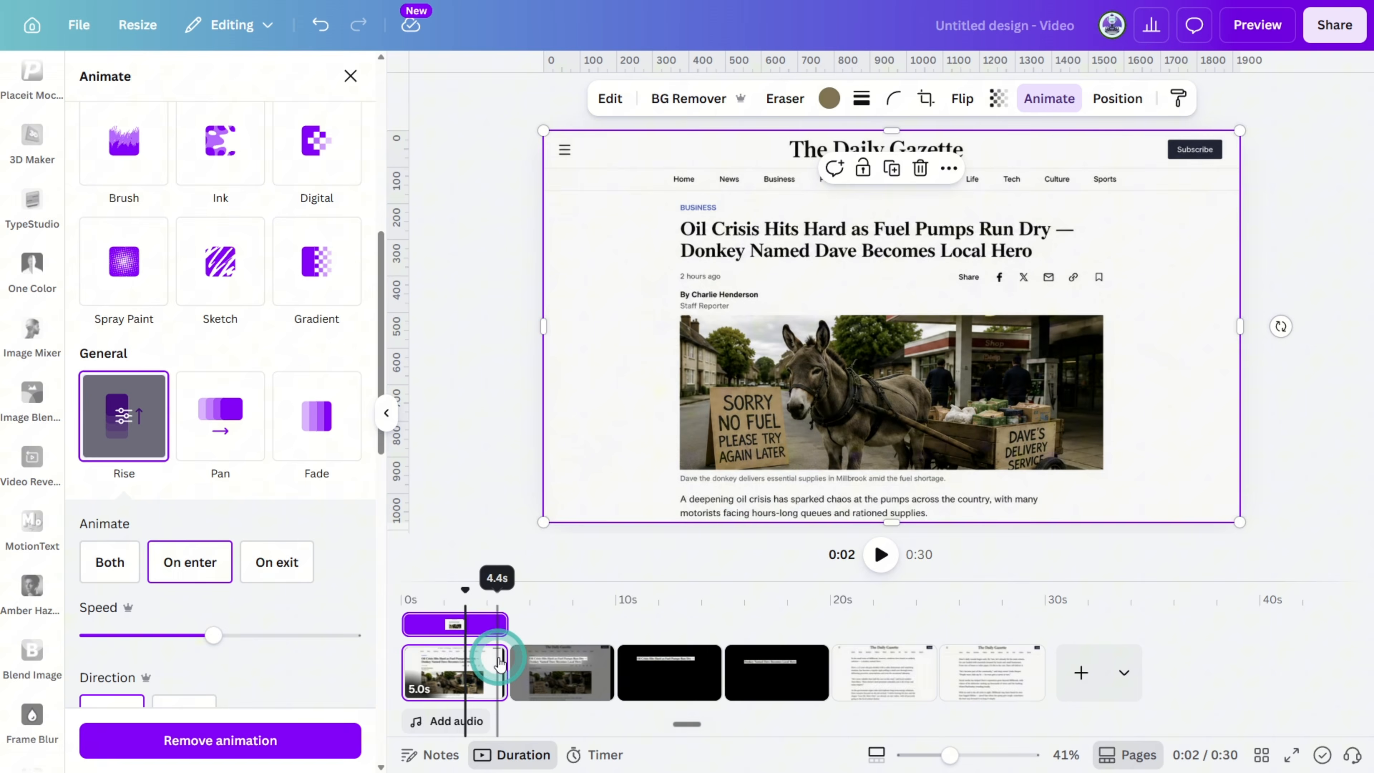
# - Add a Dissolve transition between the first two pages and move the playhead past it into the second page
pyautogui.click(499, 663)
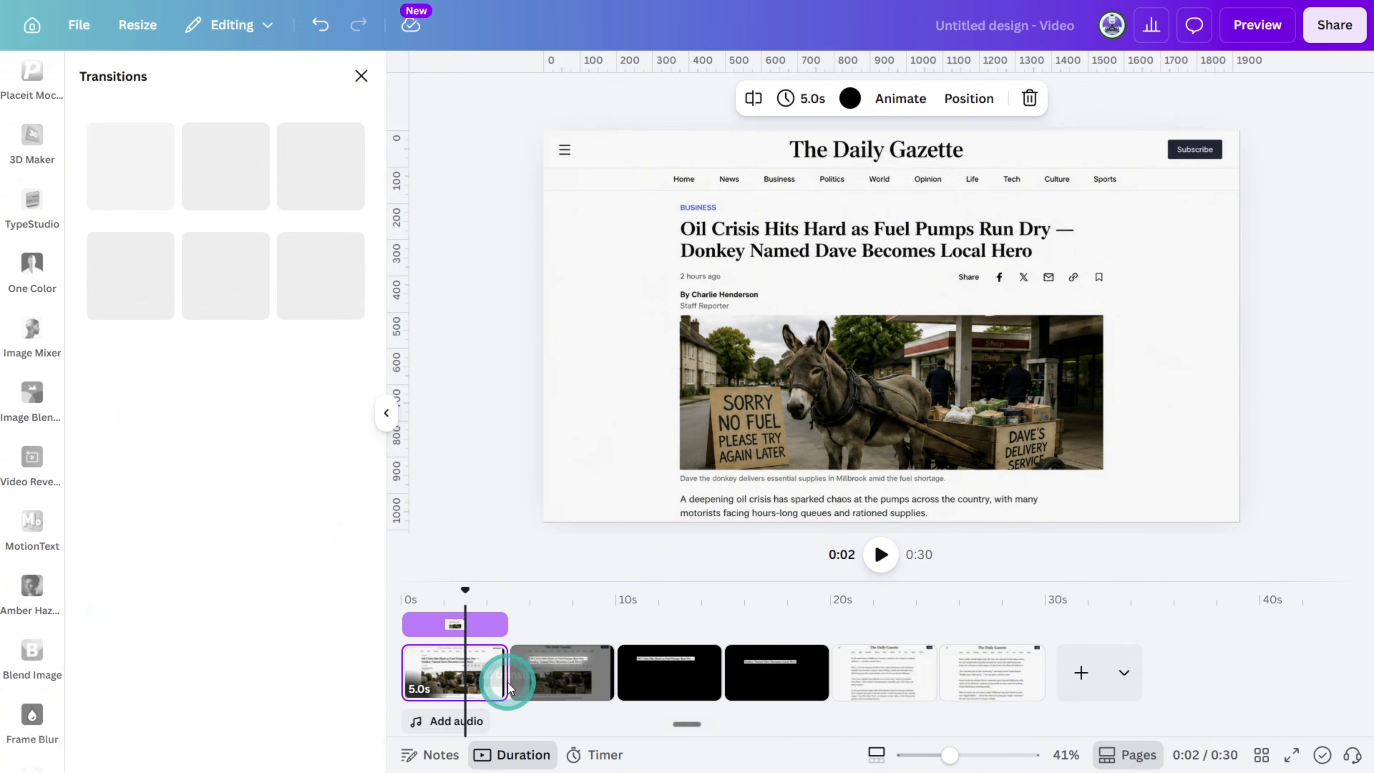
pyautogui.click(232, 190)
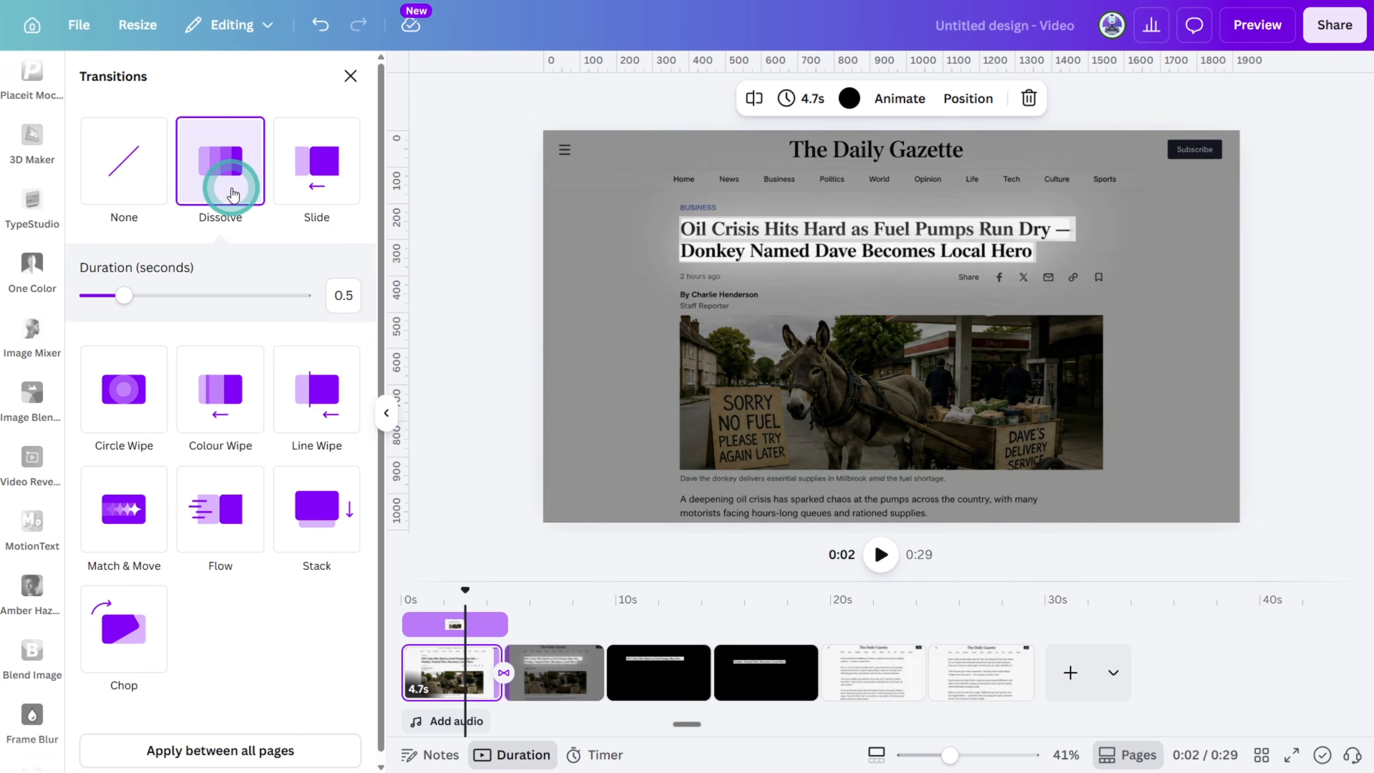
pyautogui.scroll(5, 497, 621)
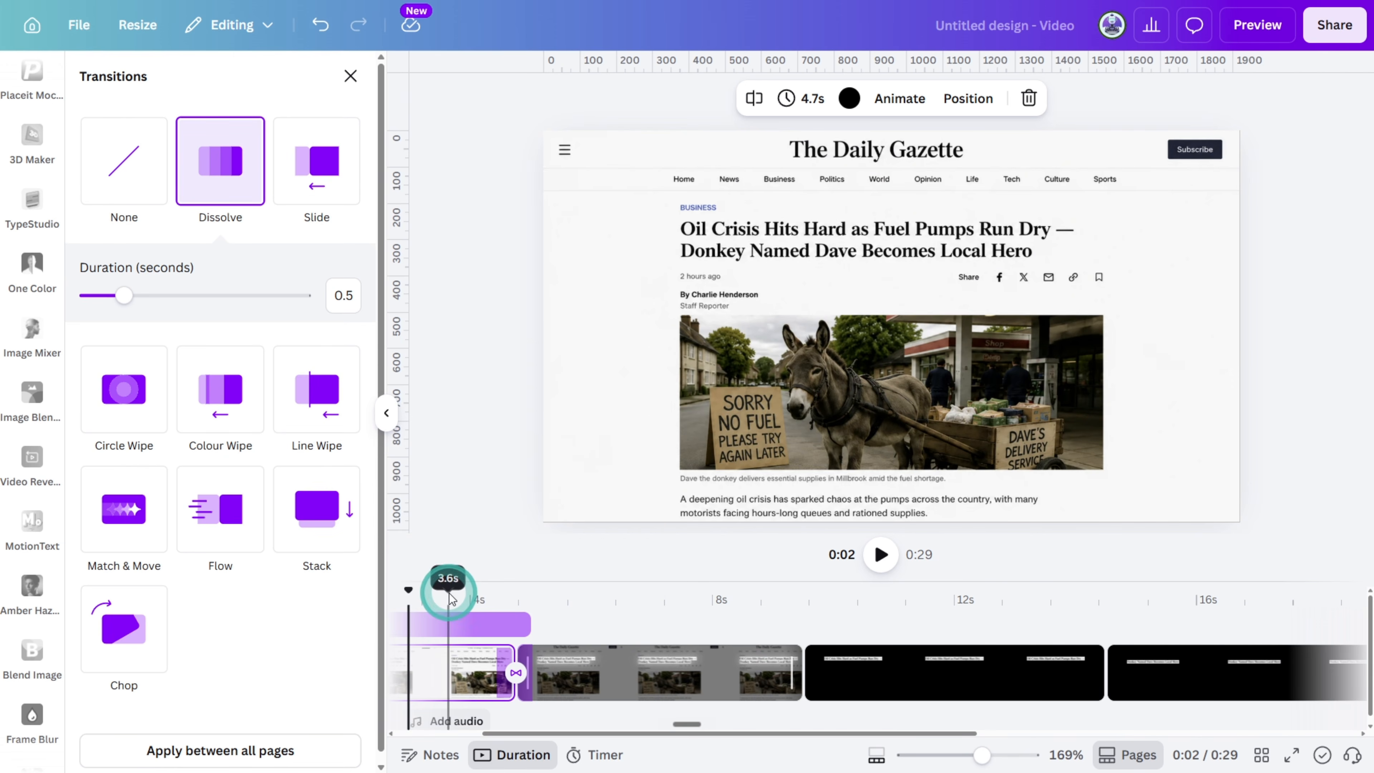
pyautogui.moveTo(414, 591); pyautogui.dragTo(725, 631)
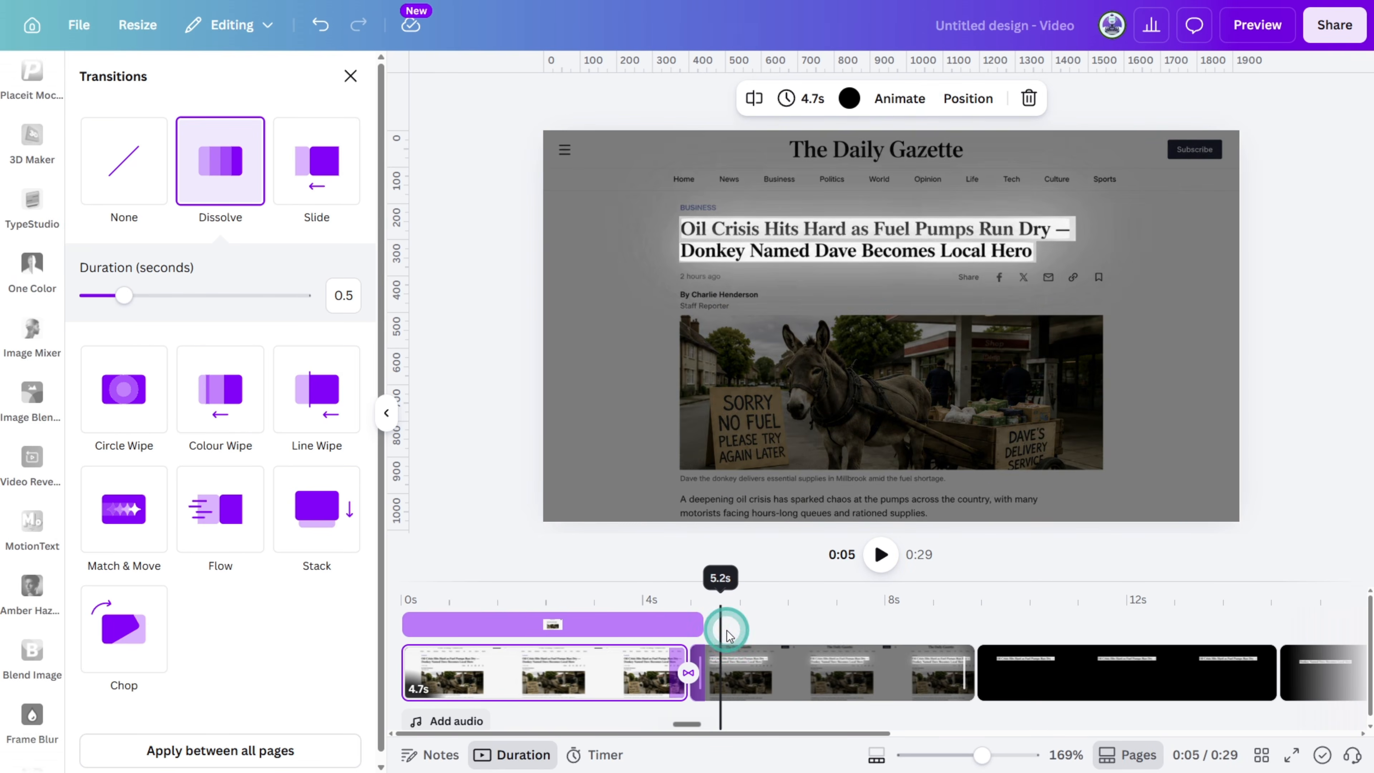
# - Show the element timing of the upper glowing headline on the second page and delay its start to about 5 seconds
pyautogui.click(760, 676)
pyautogui.click(796, 222)
pyautogui.rightClick(797, 226)
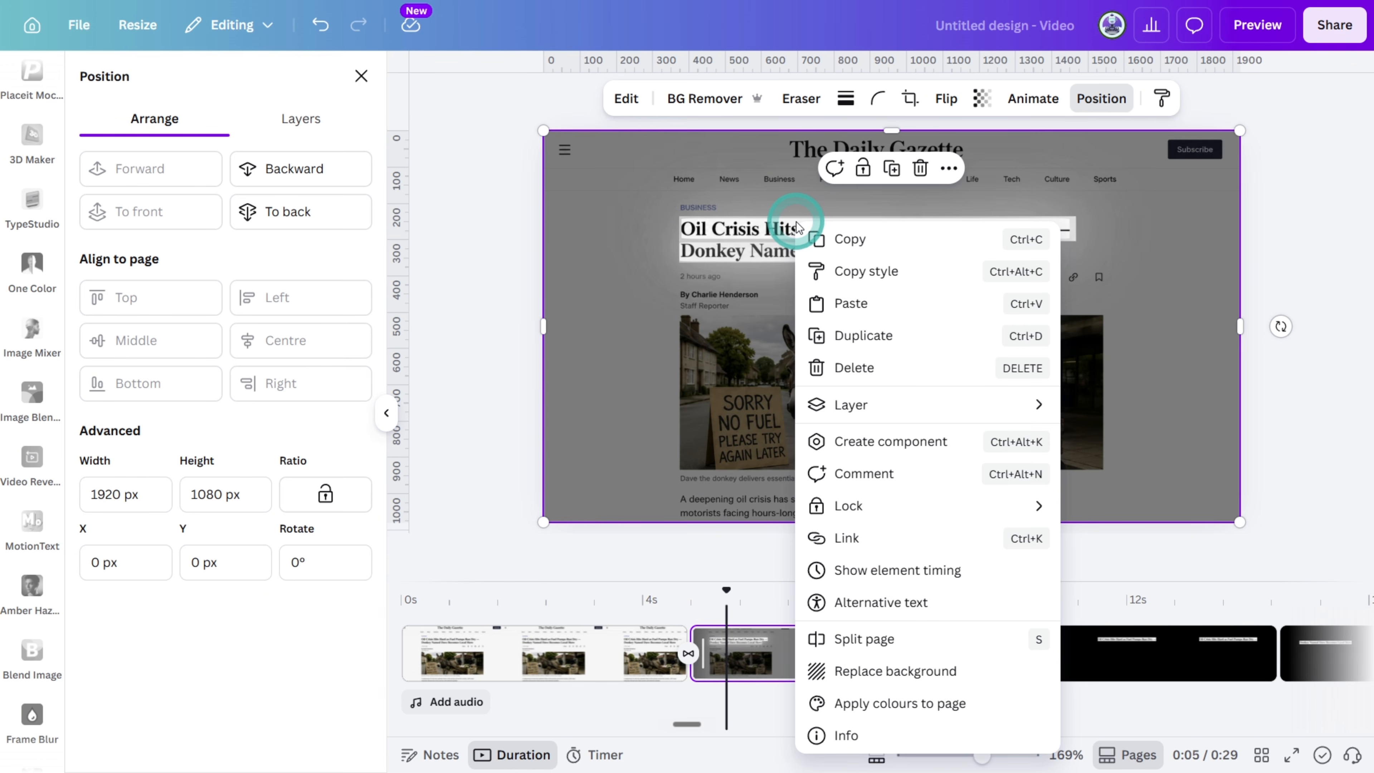
pyautogui.click(899, 568)
pyautogui.scroll(5, 738, 636)
pyautogui.moveTo(737, 582); pyautogui.dragTo(736, 481)
pyautogui.moveTo(614, 562); pyautogui.dragTo(690, 570)
# - Apply the Wipe animation to the upper headline, set to play on enter at the slowest speed
pyautogui.click(1037, 153)
pyautogui.click(1034, 106)
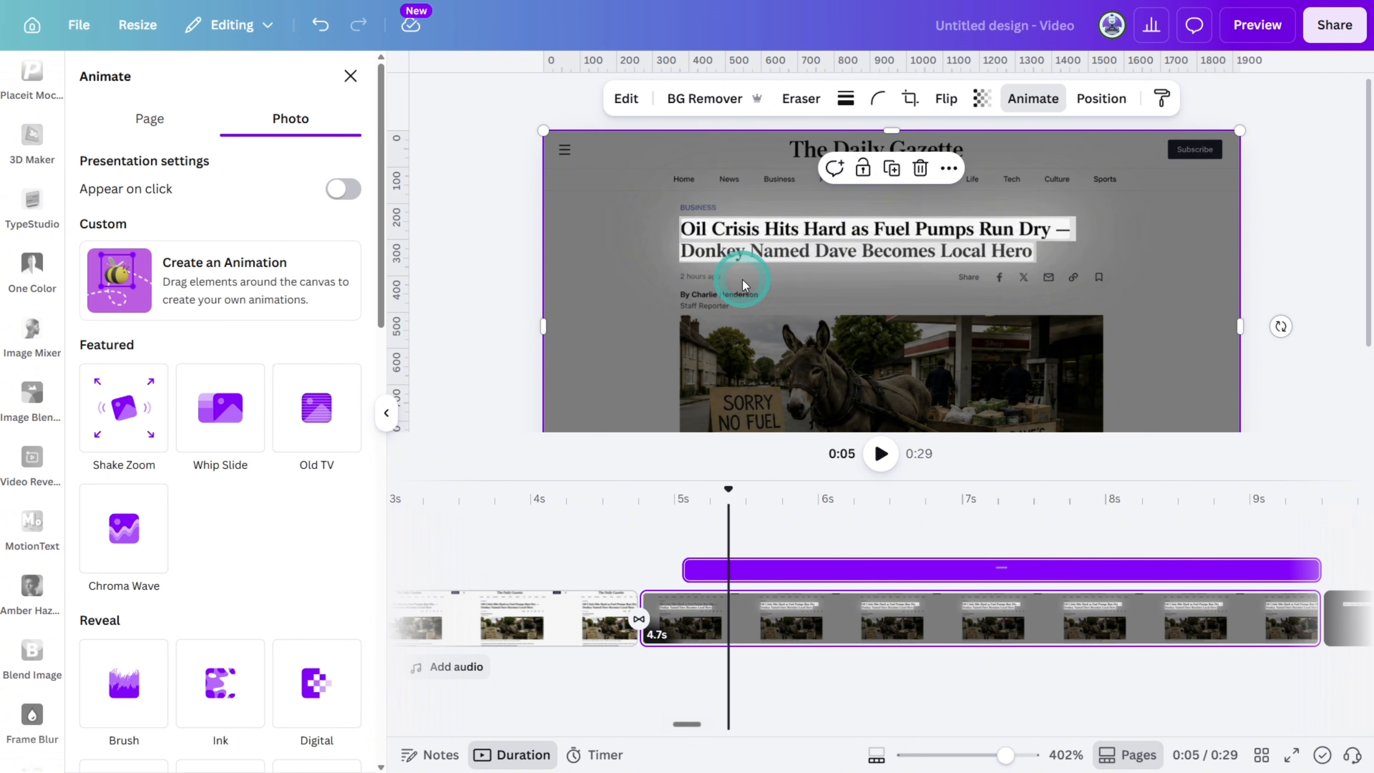
pyautogui.scroll(-10, 221, 504)
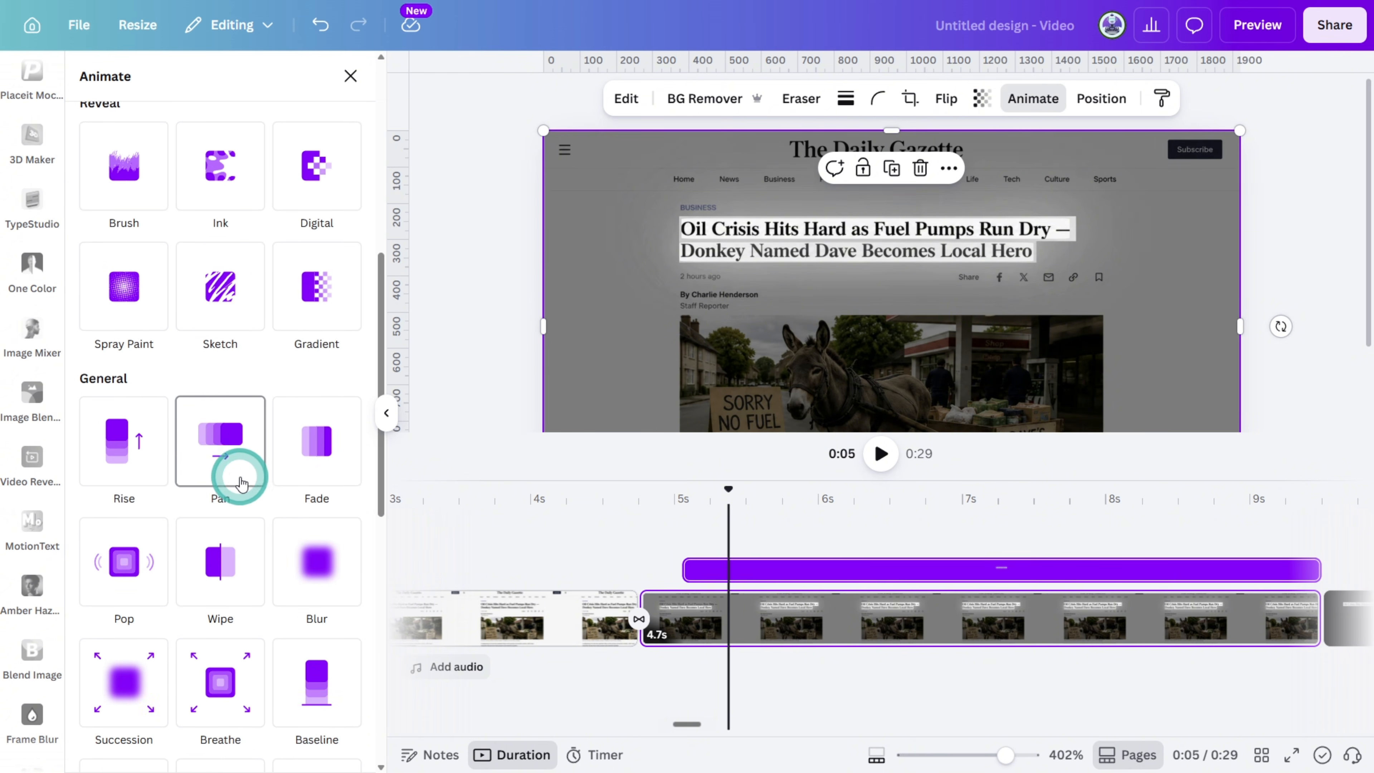
pyautogui.click(228, 449)
pyautogui.click(207, 585)
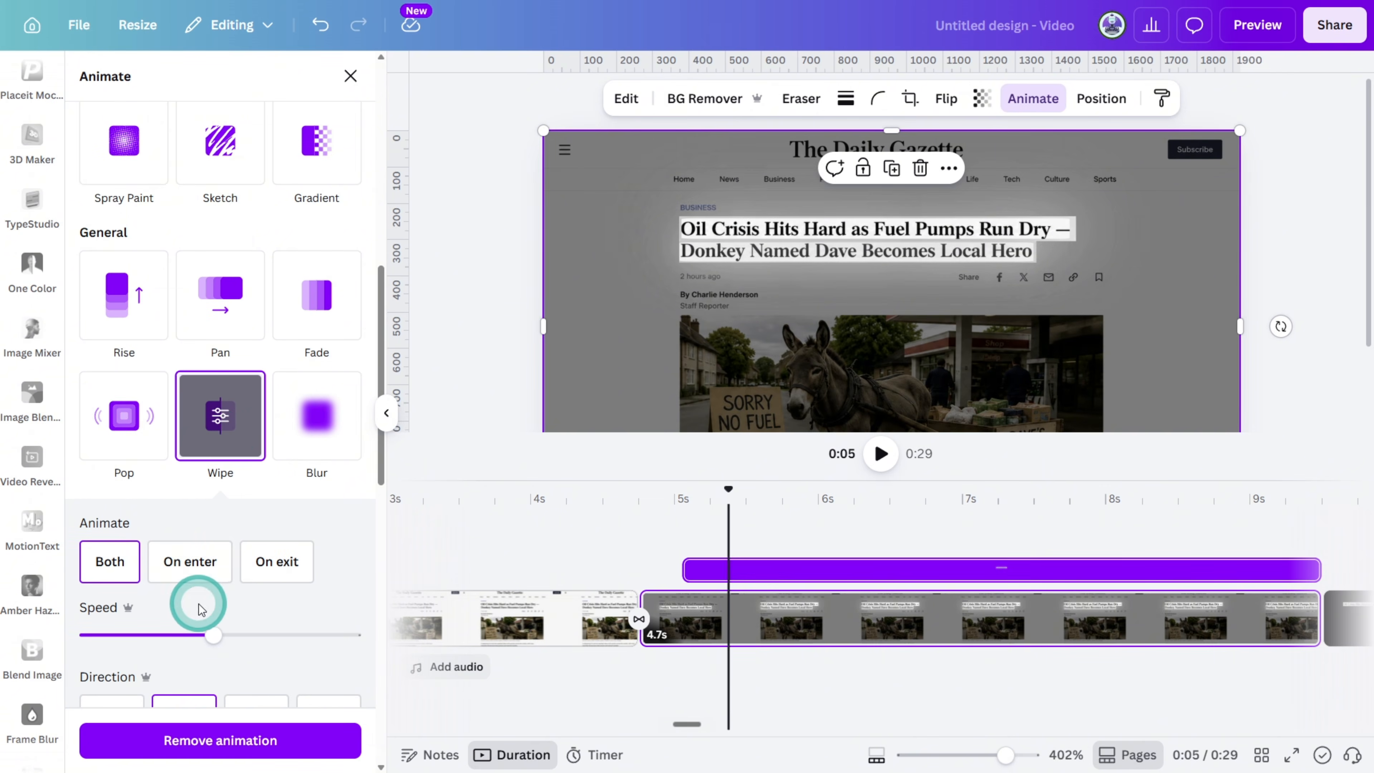
pyautogui.moveTo(214, 634); pyautogui.dragTo(62, 640)
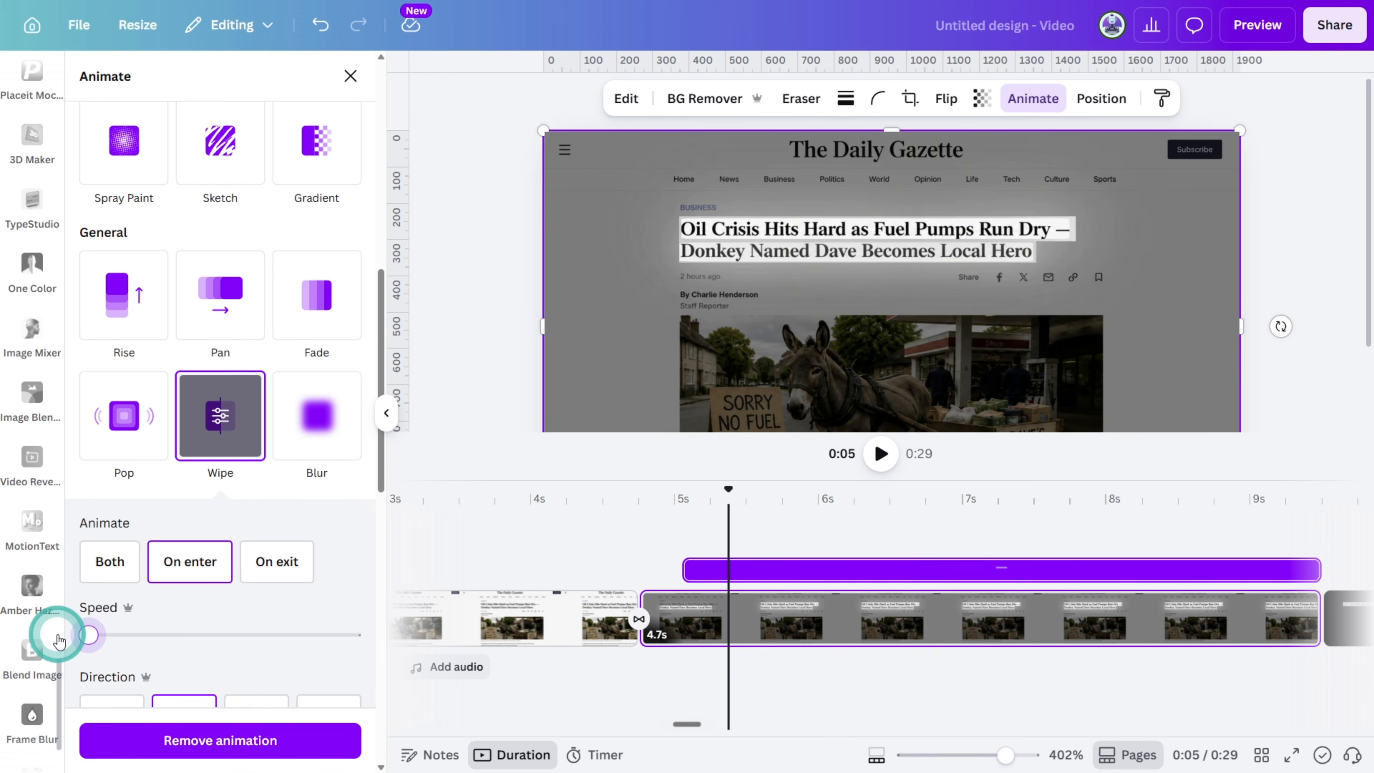
# - Show the element timing of the lower glowing headline and delay its start to about 6.5 seconds
pyautogui.click(1103, 108)
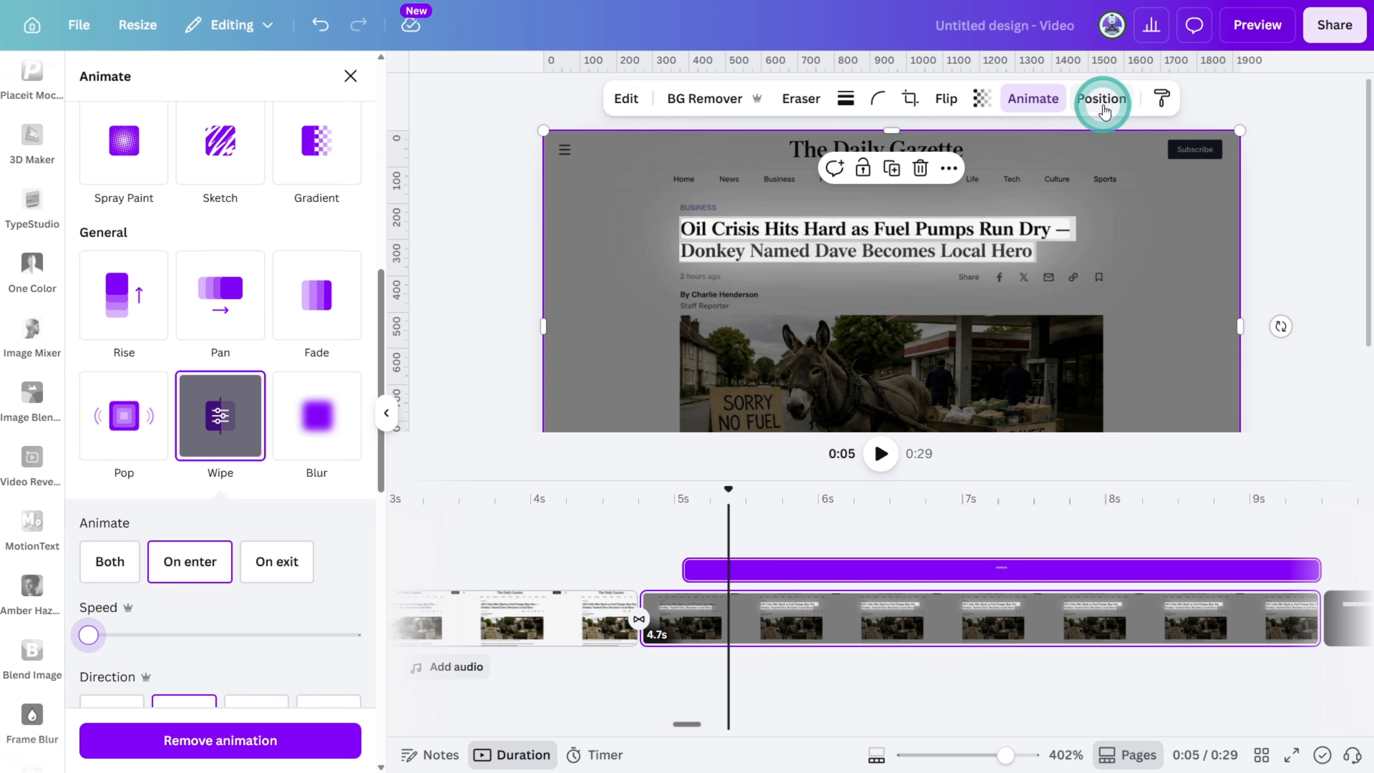
pyautogui.click(343, 182)
pyautogui.click(948, 169)
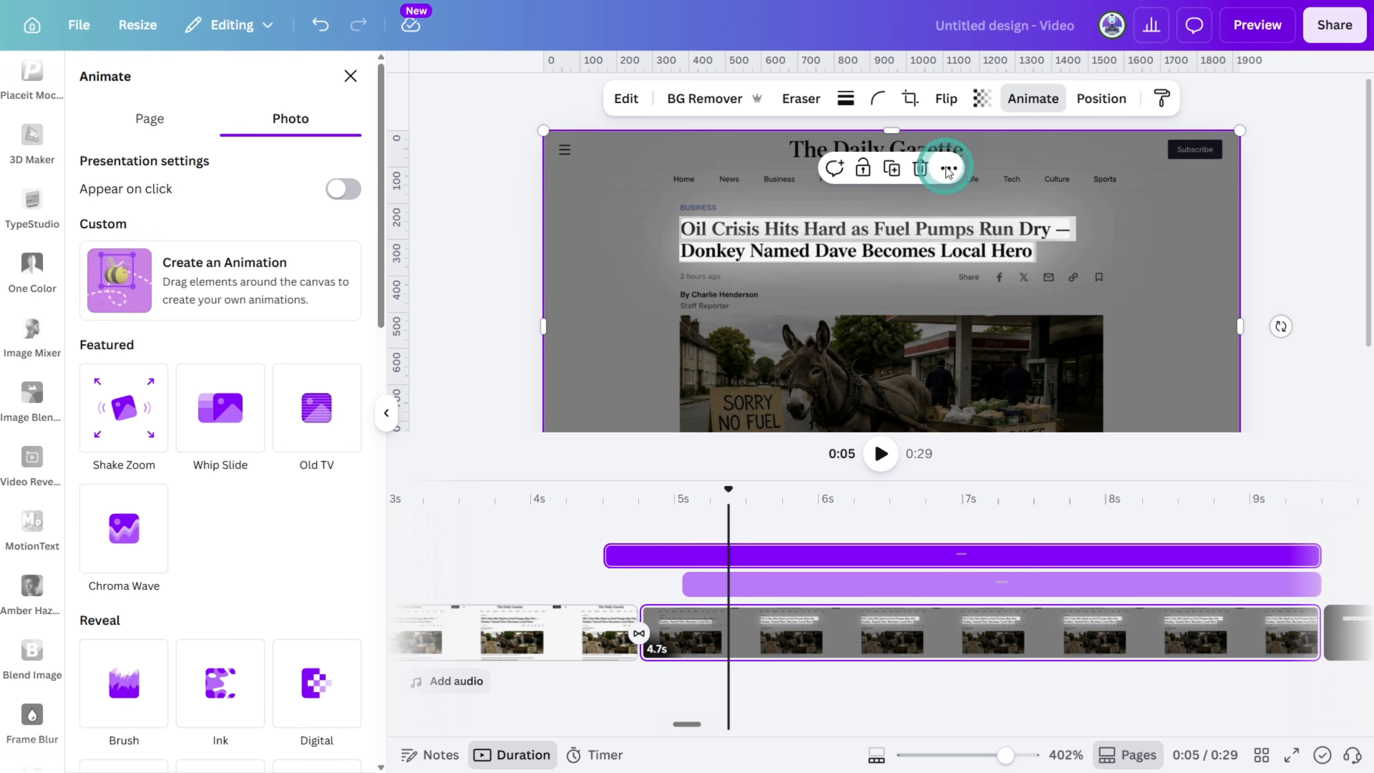
pyautogui.scroll(-10, 179, 436)
pyautogui.moveTo(657, 563); pyautogui.dragTo(908, 556)
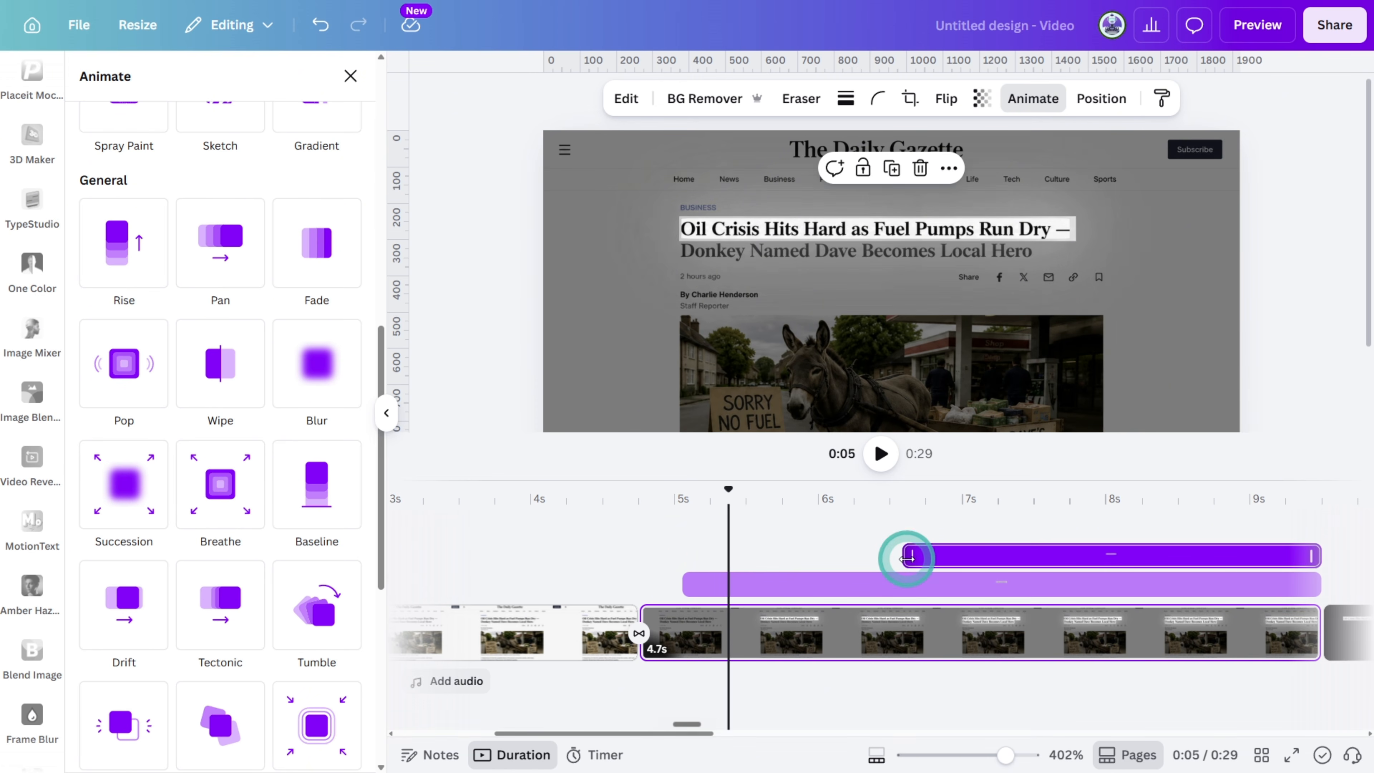
# - Apply the Wipe animation to the lower headline, playing on enter at the slowest speed
pyautogui.click(208, 359)
pyautogui.moveTo(208, 579); pyautogui.dragTo(88, 582)
pyautogui.click(190, 509)
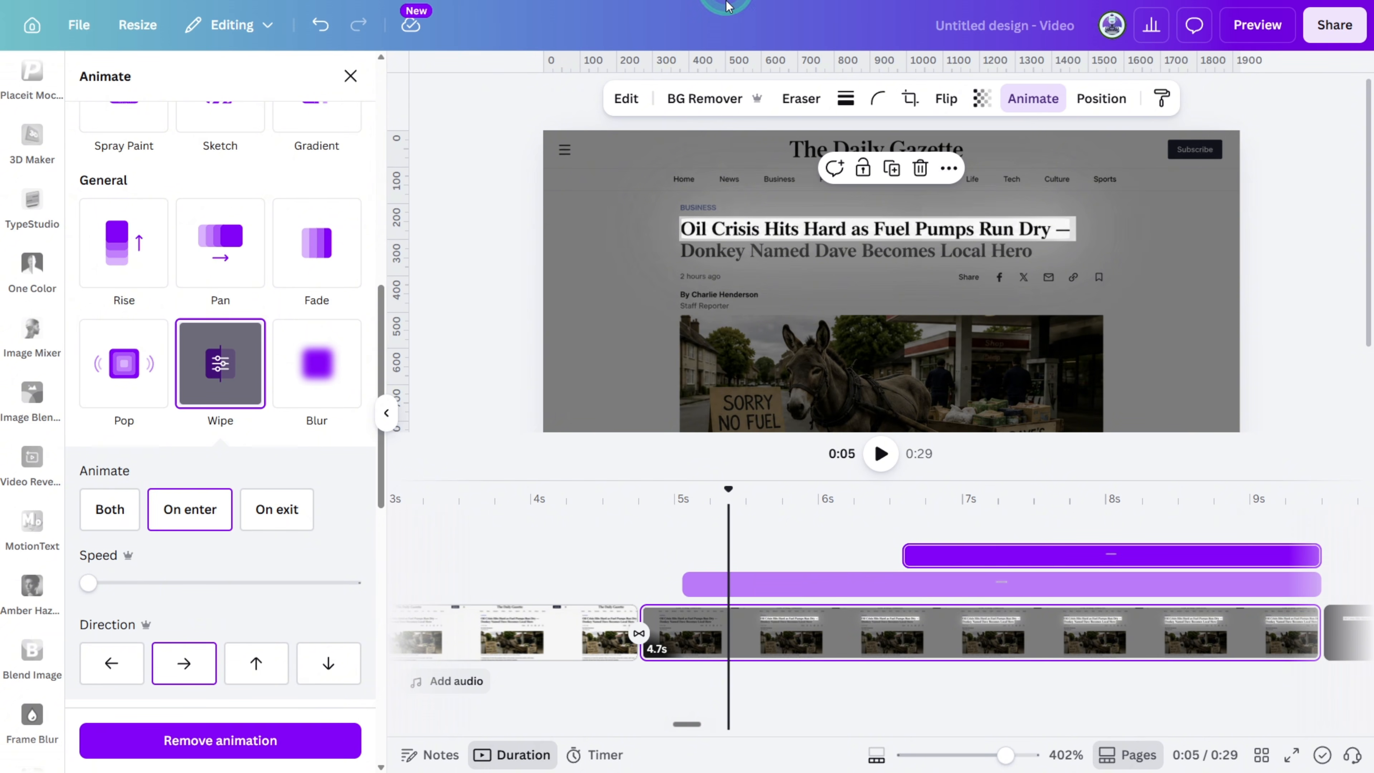
# - Preview the video full screen to check the headline animations, then close the preview
pyautogui.click(1247, 39)
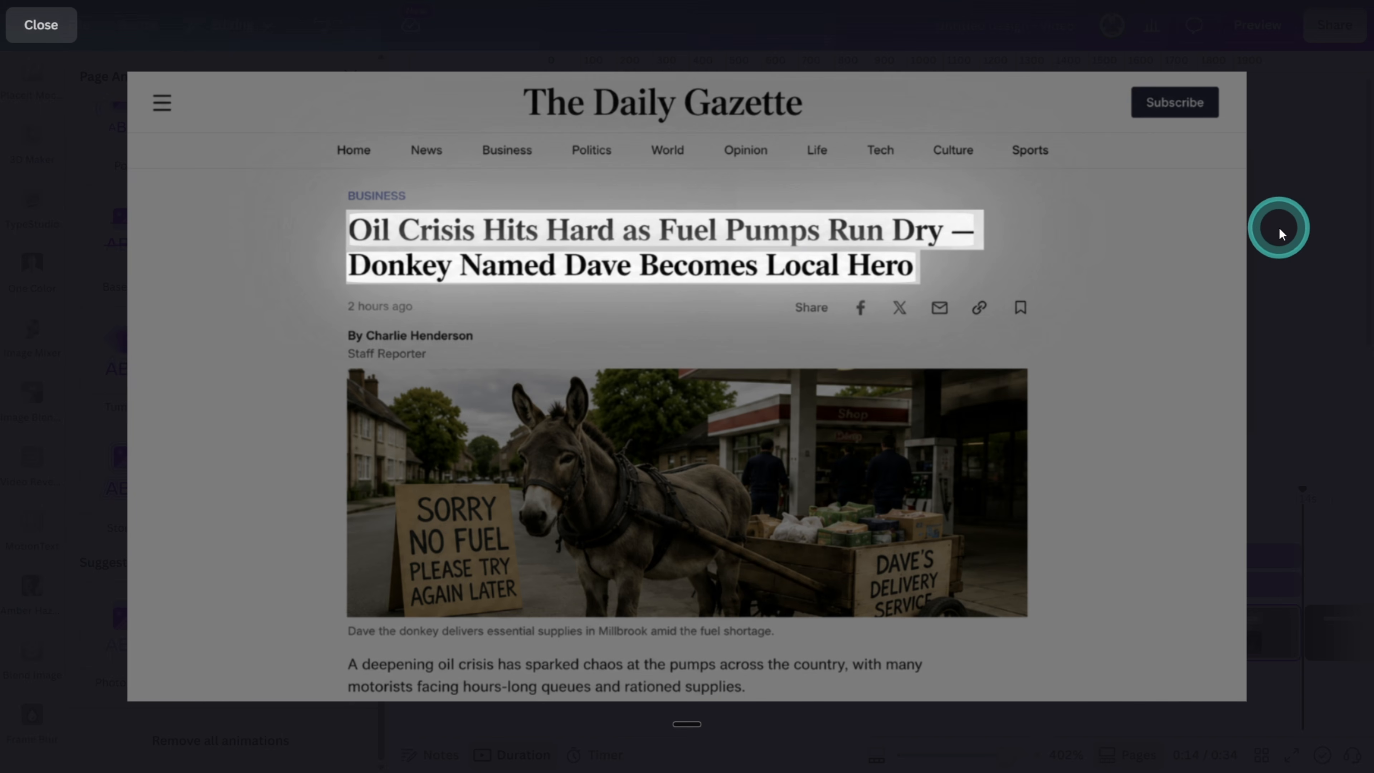
pyautogui.click(1278, 227)
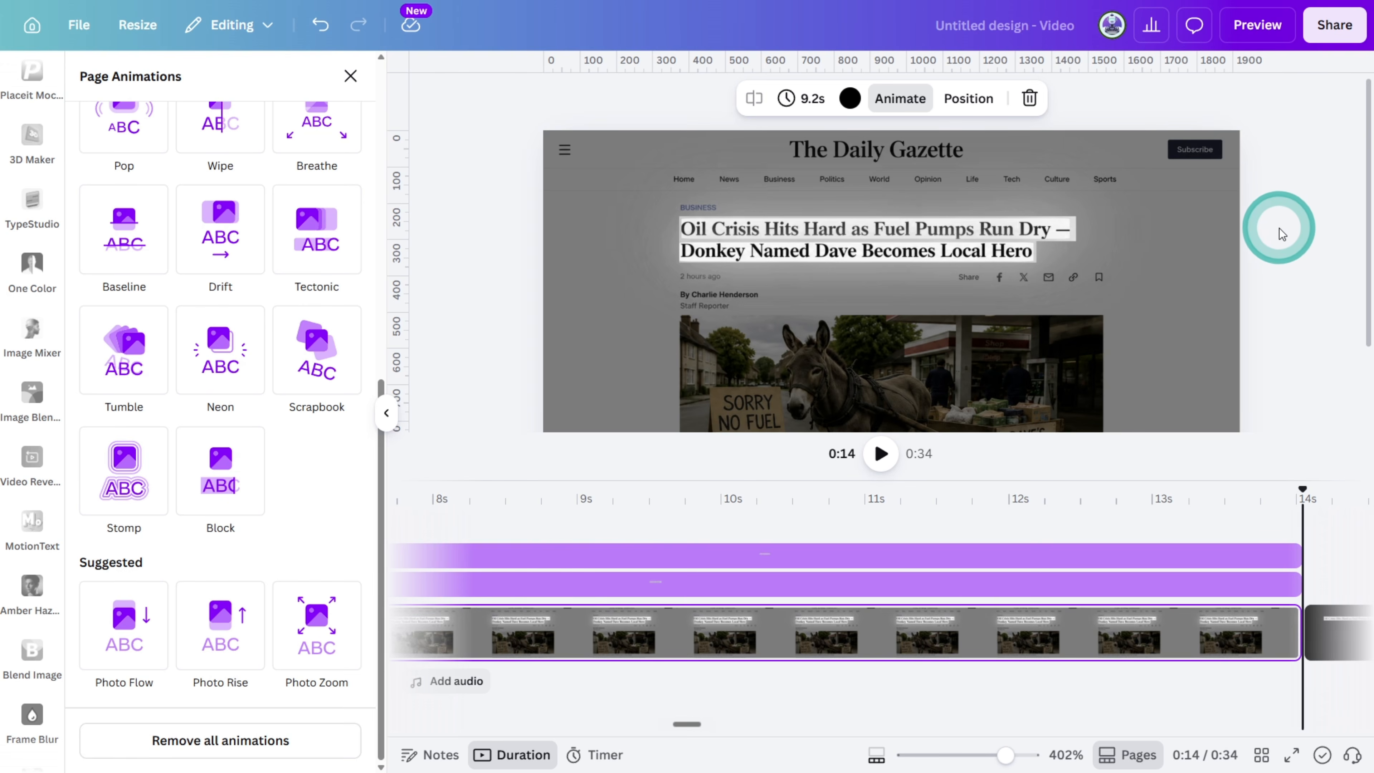
pyautogui.click(1281, 233)
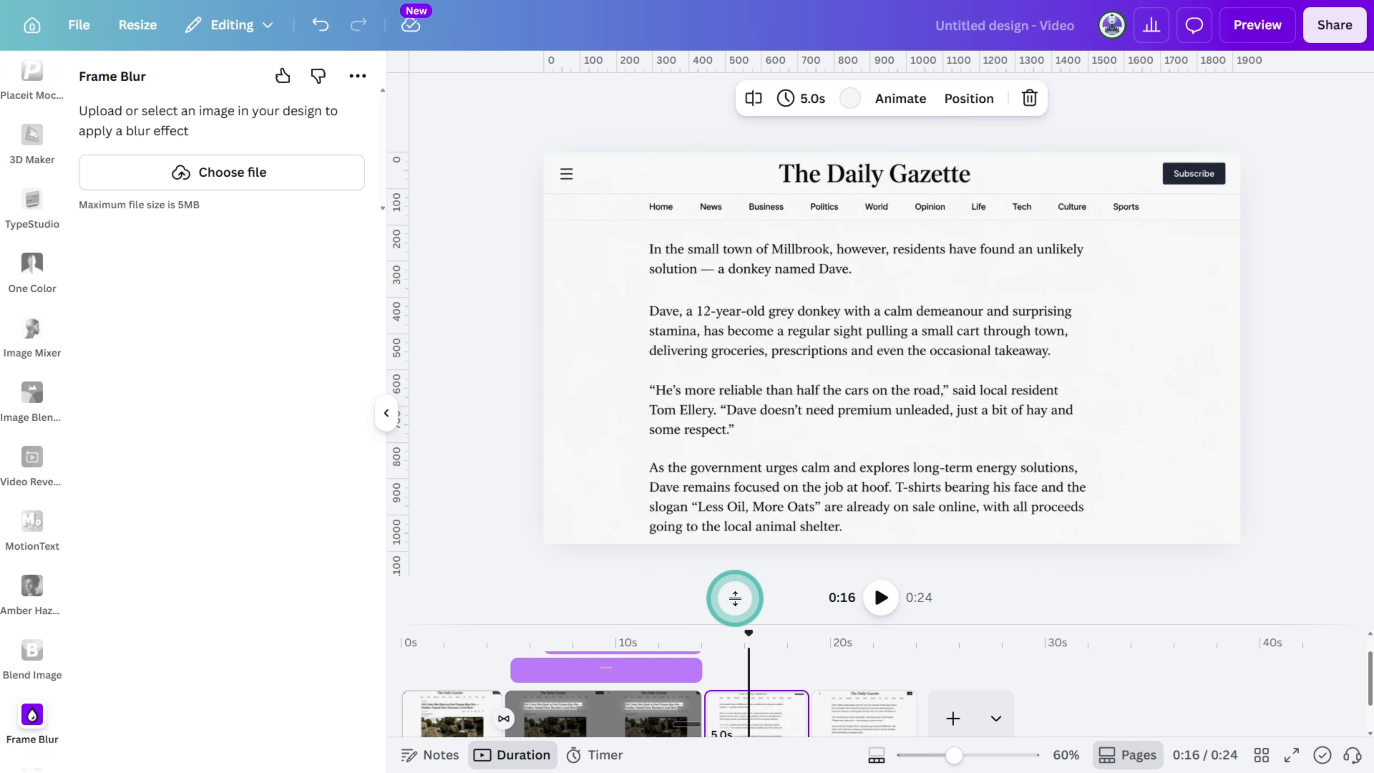
# - Duplicate the article image on the body-text page and align the copy exactly over the original
pyautogui.click(719, 431)
pyautogui.hotkey('ctrl', 'd')
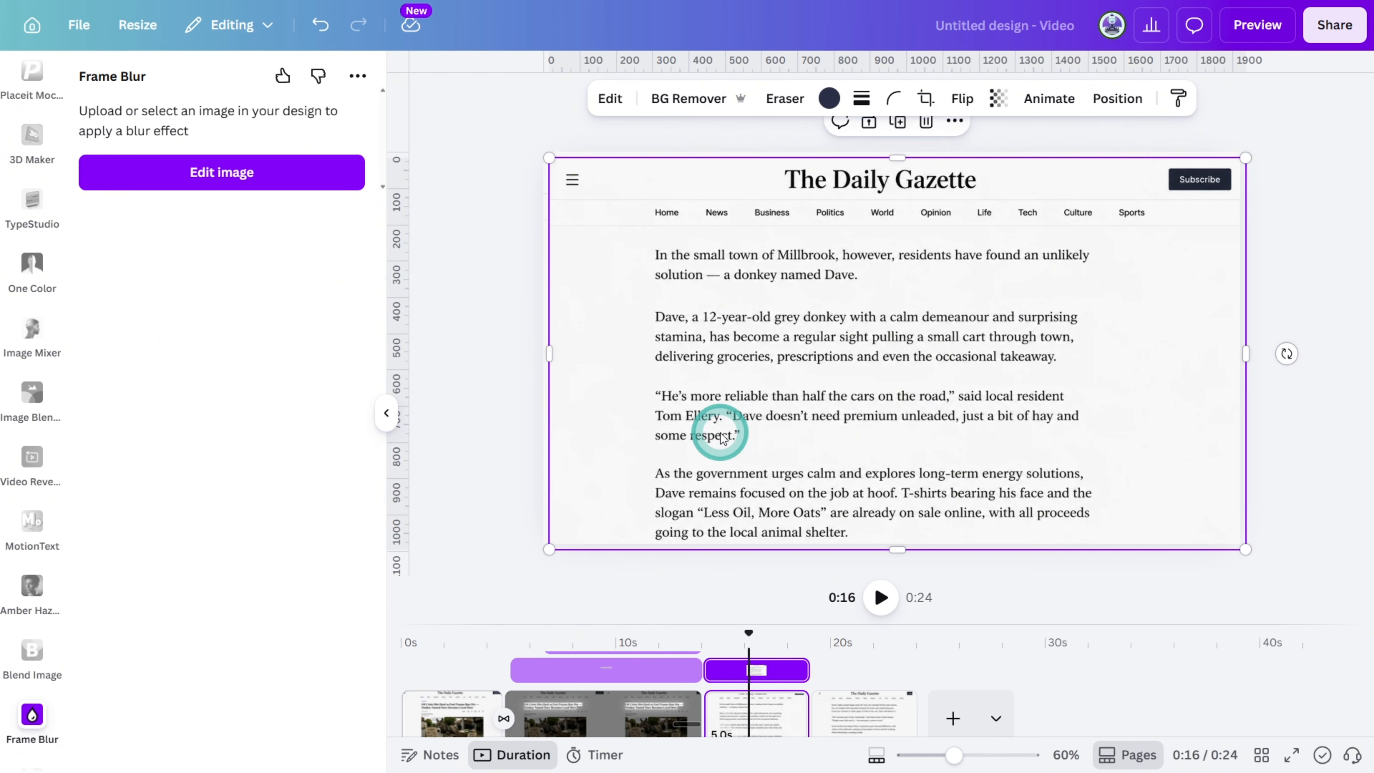
pyautogui.moveTo(720, 433); pyautogui.dragTo(735, 412)
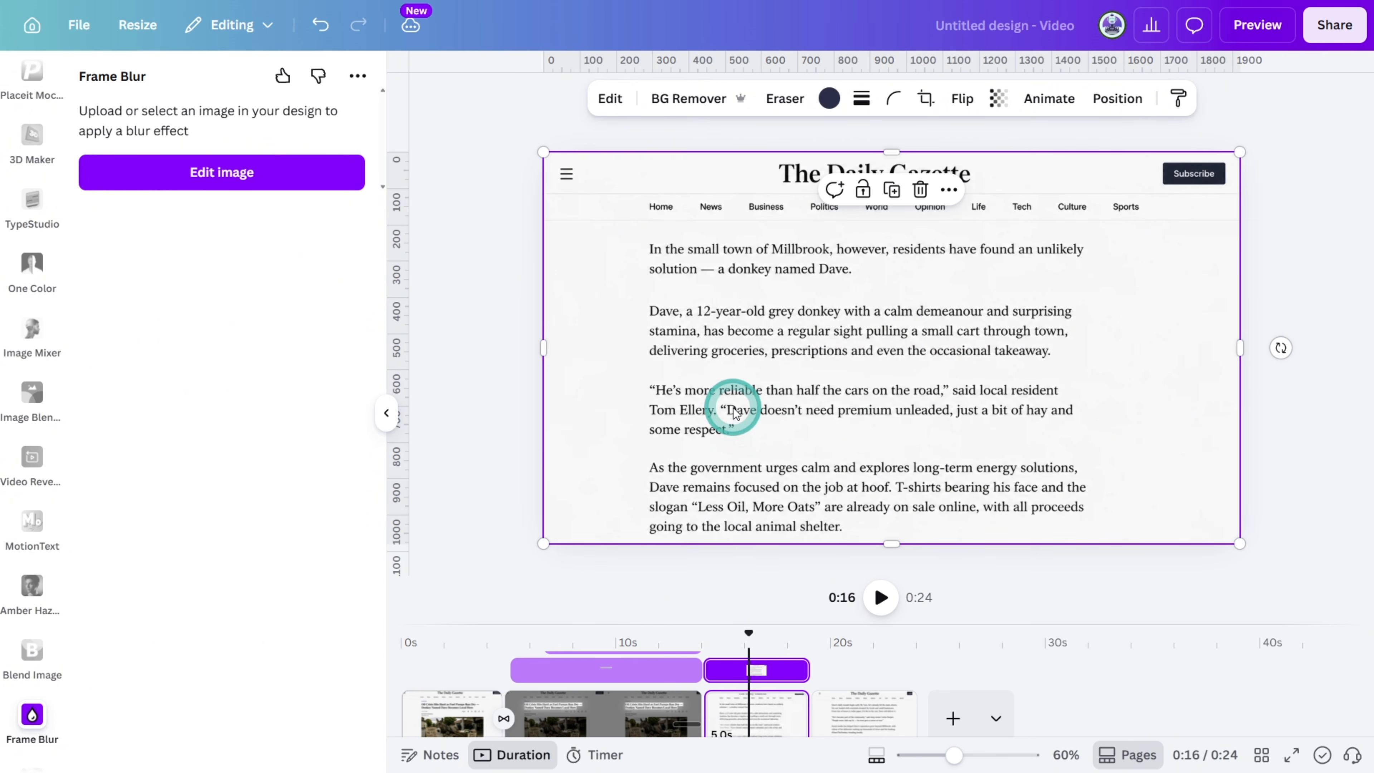
# - Crop the copied article image down to the quote “He's more reliable than half the cars on the road,”
pyautogui.moveTo(891, 153); pyautogui.dragTo(901, 384)
pyautogui.moveTo(1240, 436); pyautogui.dragTo(957, 436)
pyautogui.moveTo(544, 467); pyautogui.dragTo(635, 467)
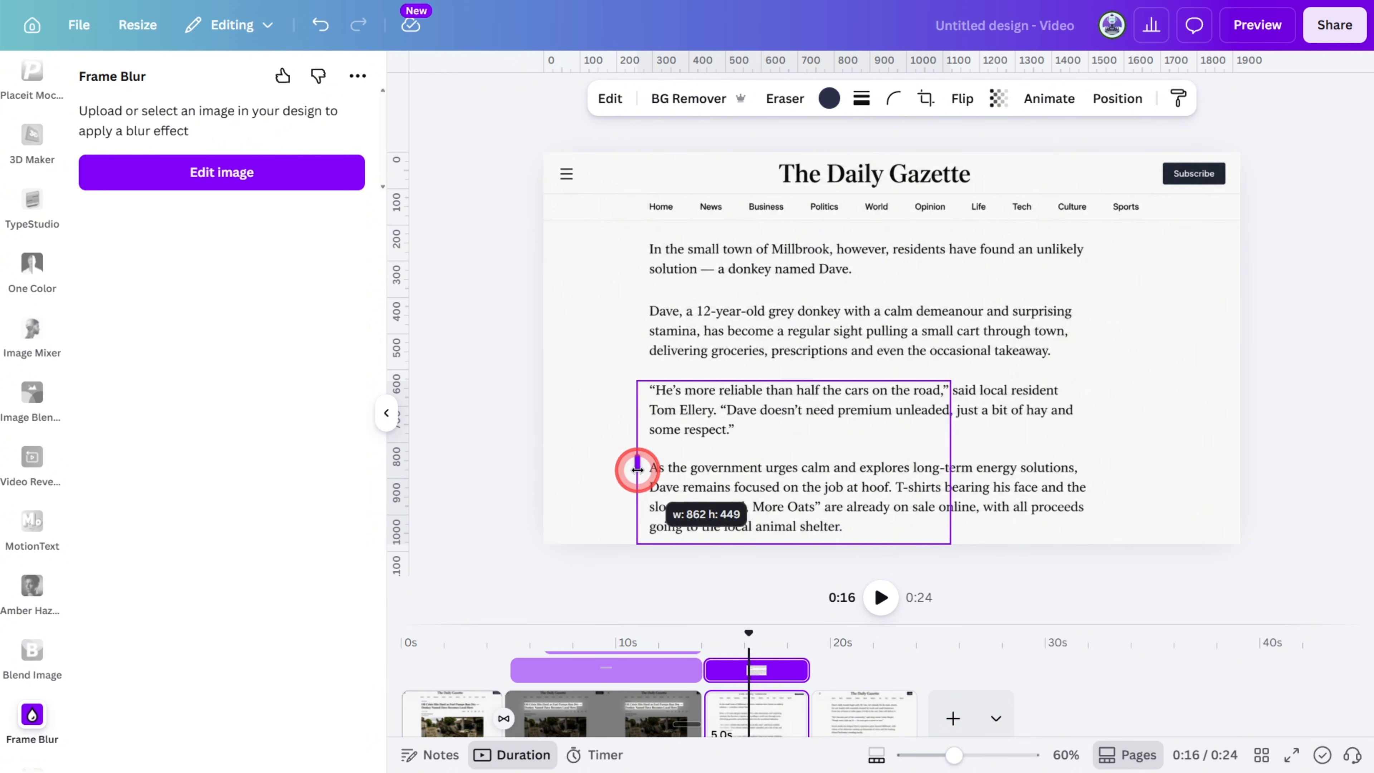
pyautogui.moveTo(863, 546); pyautogui.dragTo(875, 401)
# - Lower the opacity of the full article image behind the quote and set the page background to black
pyautogui.click(846, 436)
pyautogui.click(999, 99)
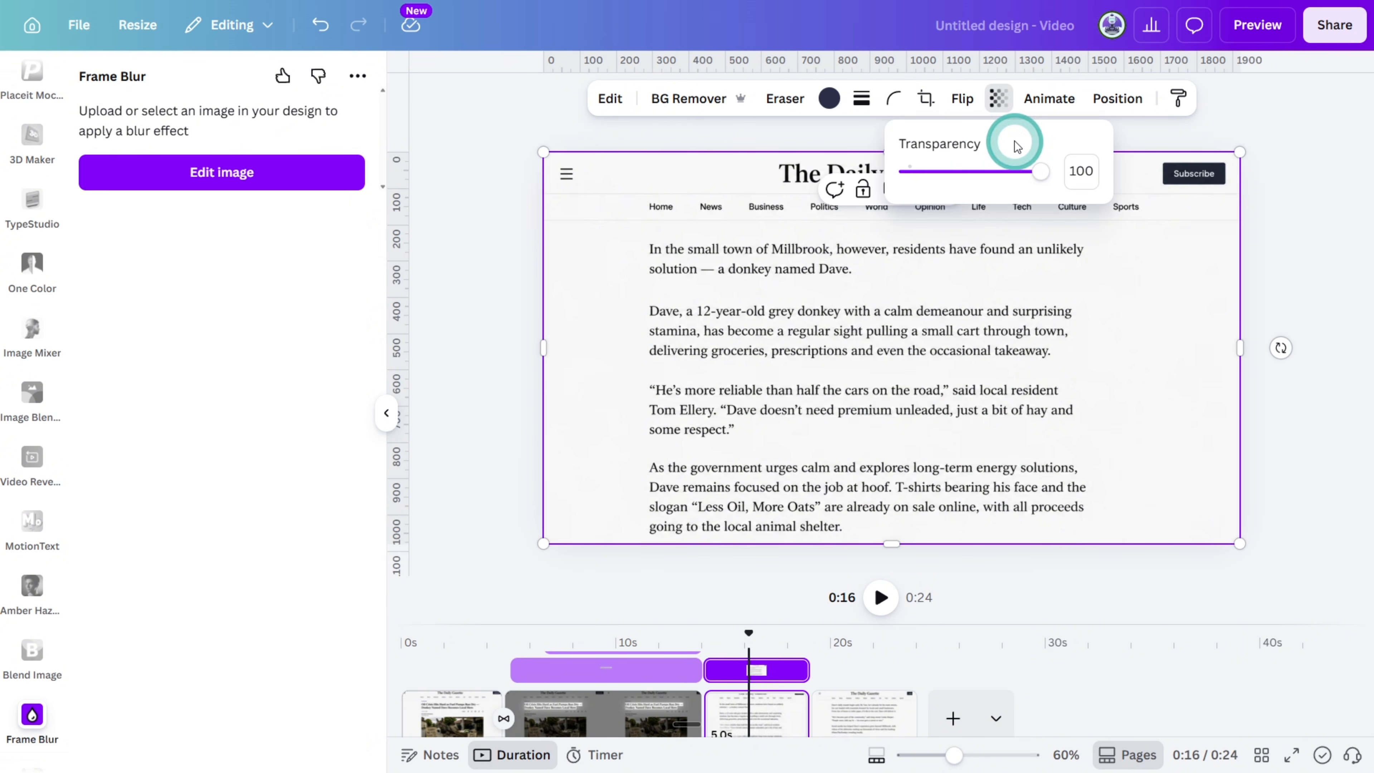
pyautogui.moveTo(1040, 171); pyautogui.dragTo(974, 189)
pyautogui.click(750, 718)
pyautogui.click(847, 99)
pyautogui.click(264, 206)
pyautogui.click(478, 365)
# - Duplicate the body-text page containing the highlighted quote
pyautogui.click(766, 395)
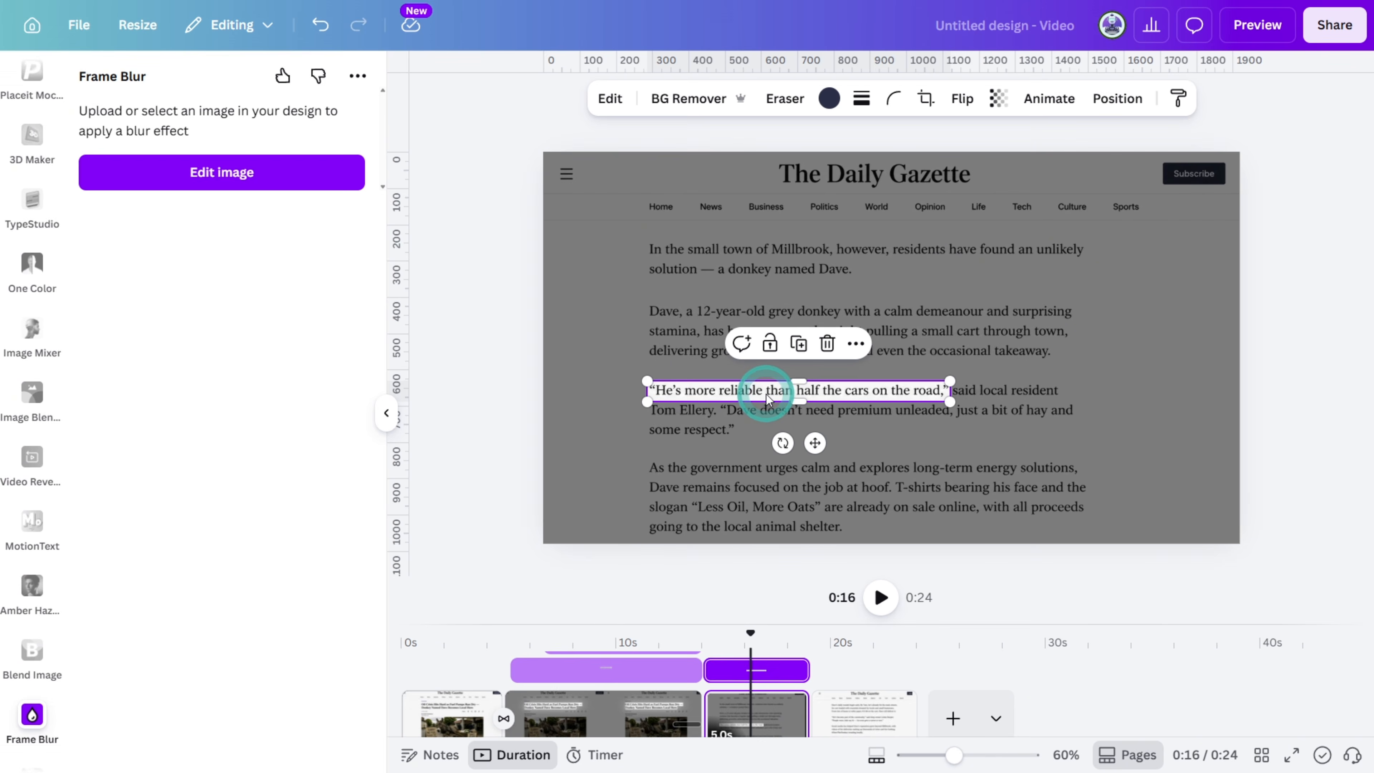
pyautogui.click(752, 712)
pyautogui.hotkey('ctrl', 'd')
# - Re-crop the highlight on the first copy to show “has become a regular sight pulling a small cart through town,”
pyautogui.click(746, 393)
pyautogui.moveTo(774, 381); pyautogui.dragTo(784, 342)
pyautogui.moveTo(648, 331); pyautogui.dragTo(703, 330)
pyautogui.moveTo(950, 331); pyautogui.dragTo(1069, 331)
pyautogui.scroll(5, 968, 368)
pyautogui.scroll(-4, 975, 371)
pyautogui.click(881, 359)
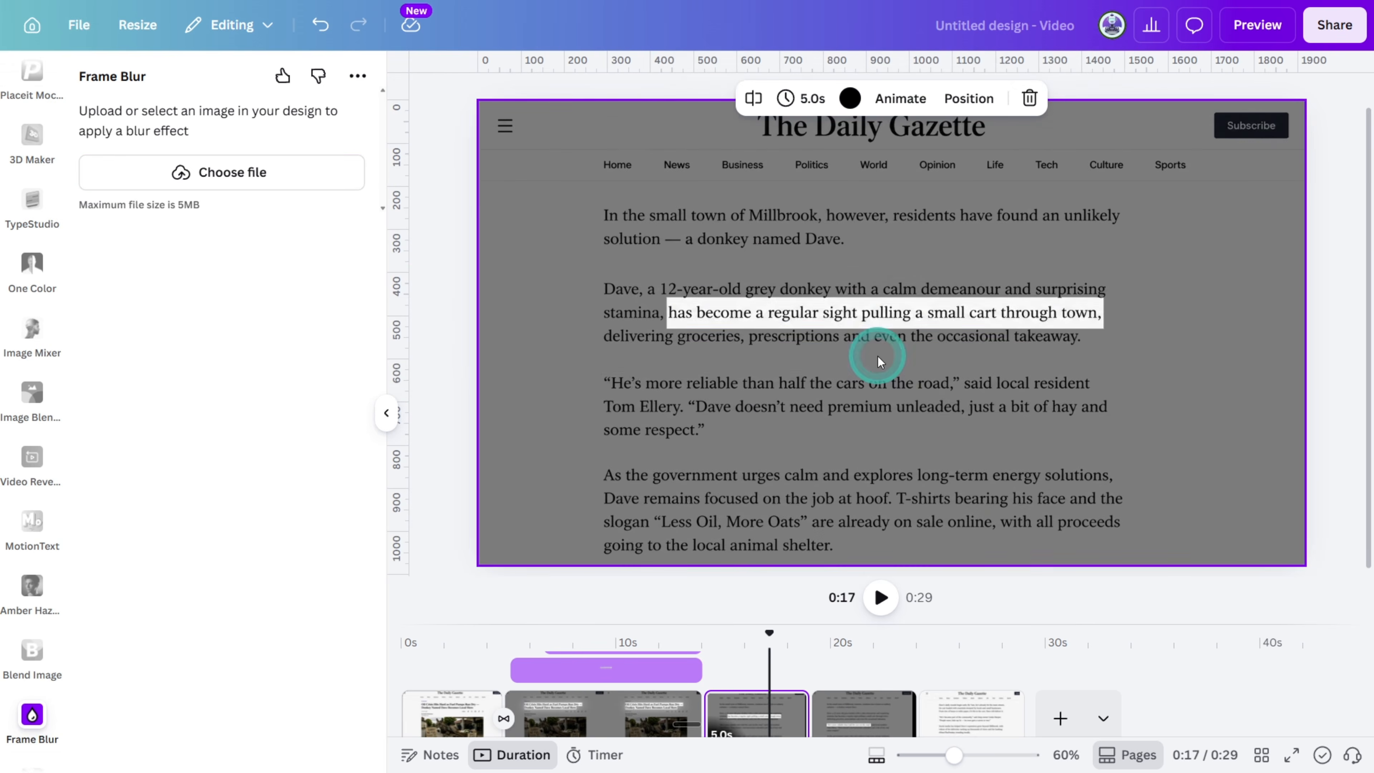
# - Duplicate the page with the “has become a regular sight” highlight and return to the first copy
pyautogui.click(880, 314)
pyautogui.click(715, 451)
pyautogui.hotkey('ctrl', 'd')
pyautogui.click(743, 724)
pyautogui.scroll(-2, 789, 335)
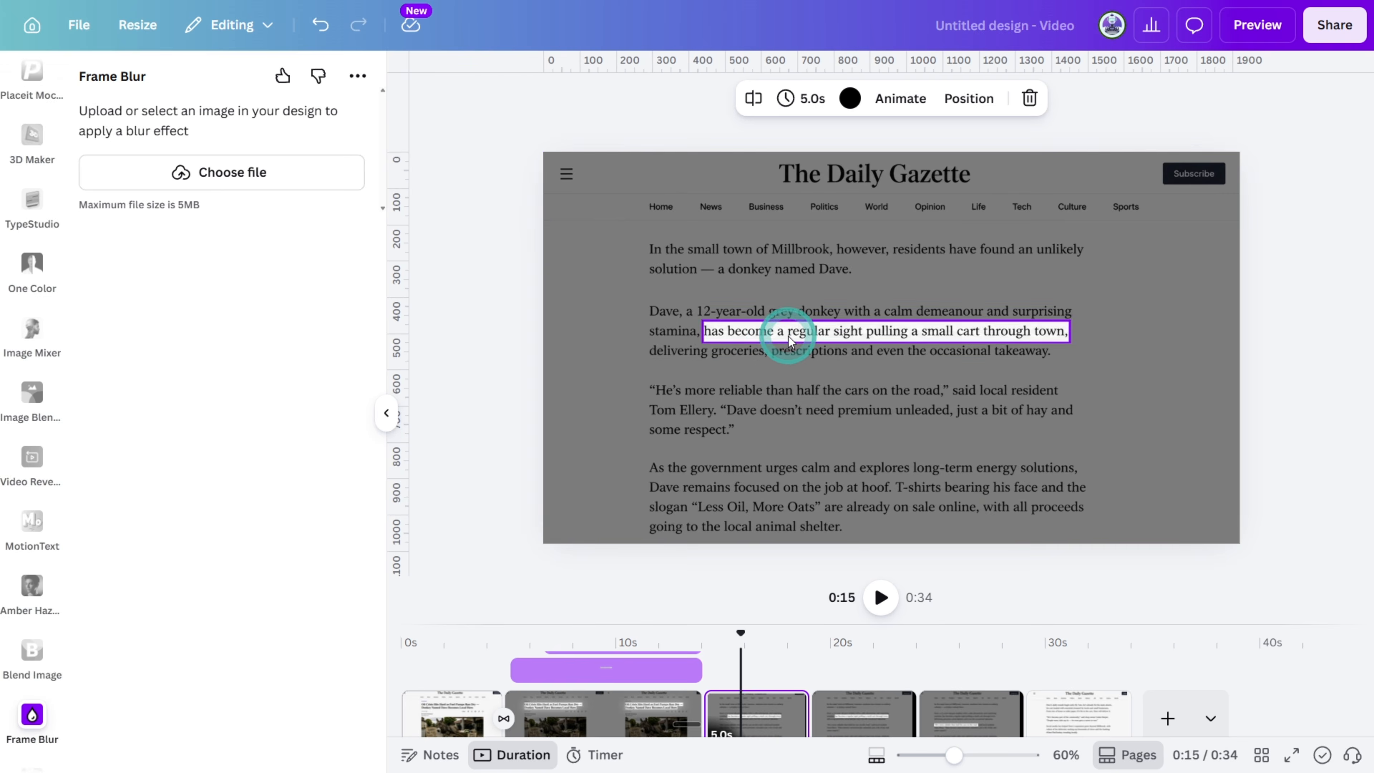
# - Leave only the isolated highlight on black on each of the two duplicated pages and download those pages
pyautogui.click(953, 683)
pyautogui.click(862, 715)
pyautogui.click(1328, 24)
pyautogui.click(1224, 408)
pyautogui.click(1181, 561)
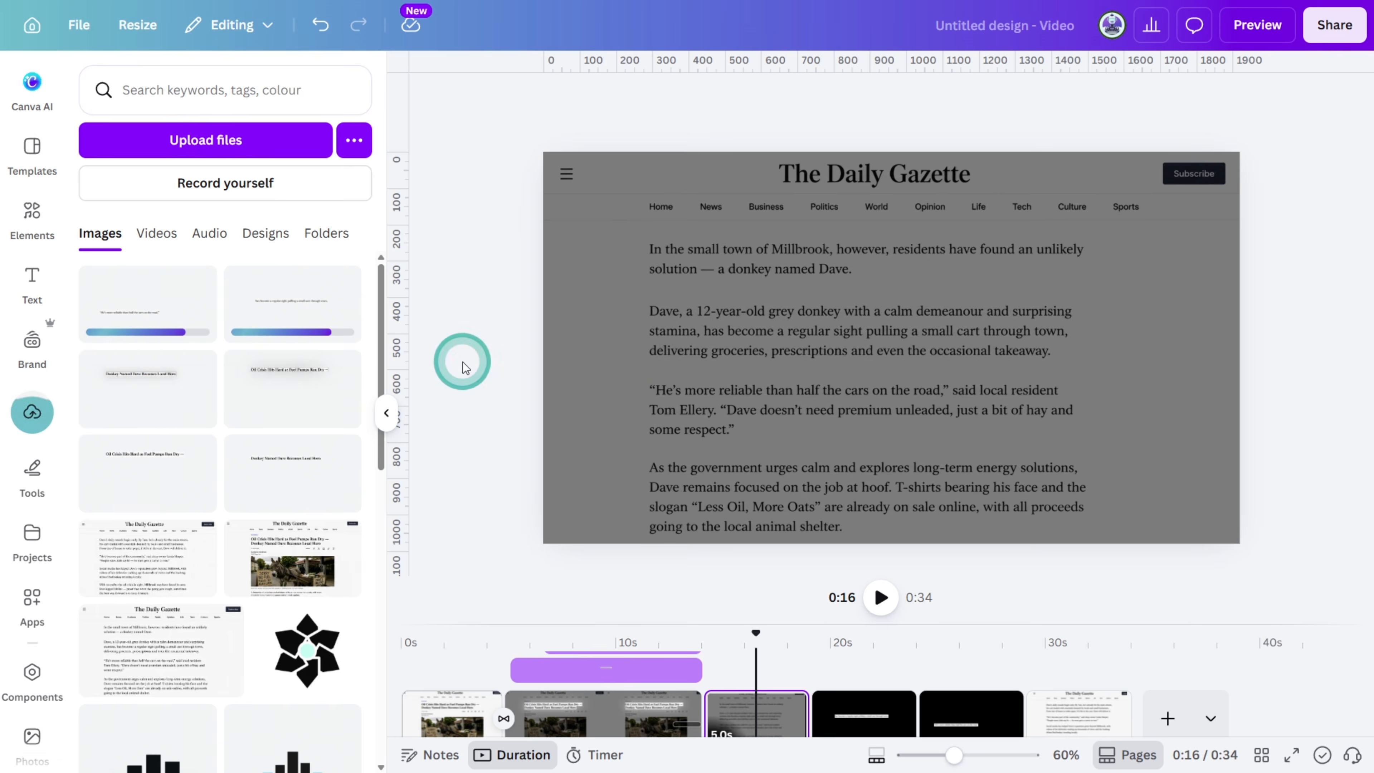
# - Enlarge the uploaded highlight image to fill the dimmed article page and open it for editing in Frame Blur
pyautogui.moveTo(1103, 469); pyautogui.dragTo(1240, 543)
pyautogui.click(635, 102)
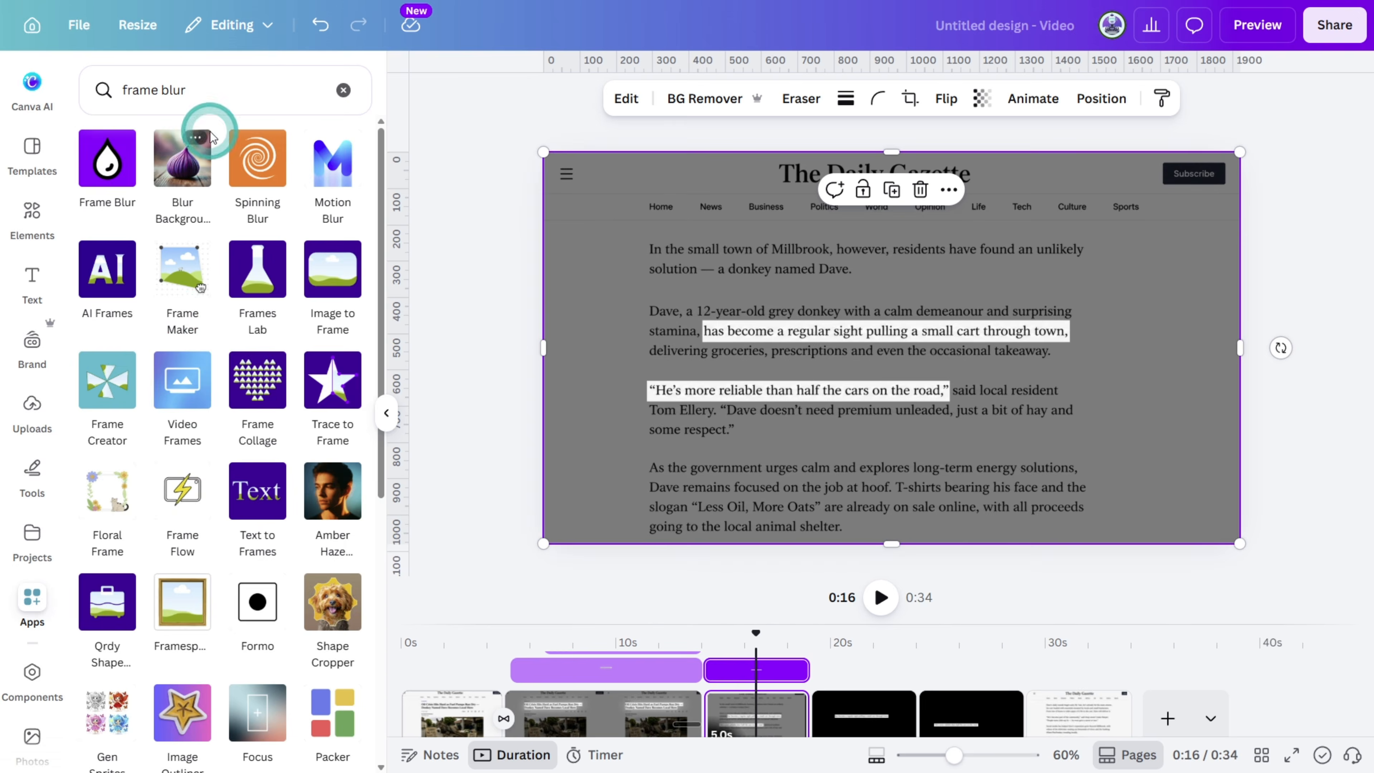
pyautogui.click(107, 147)
pyautogui.click(221, 171)
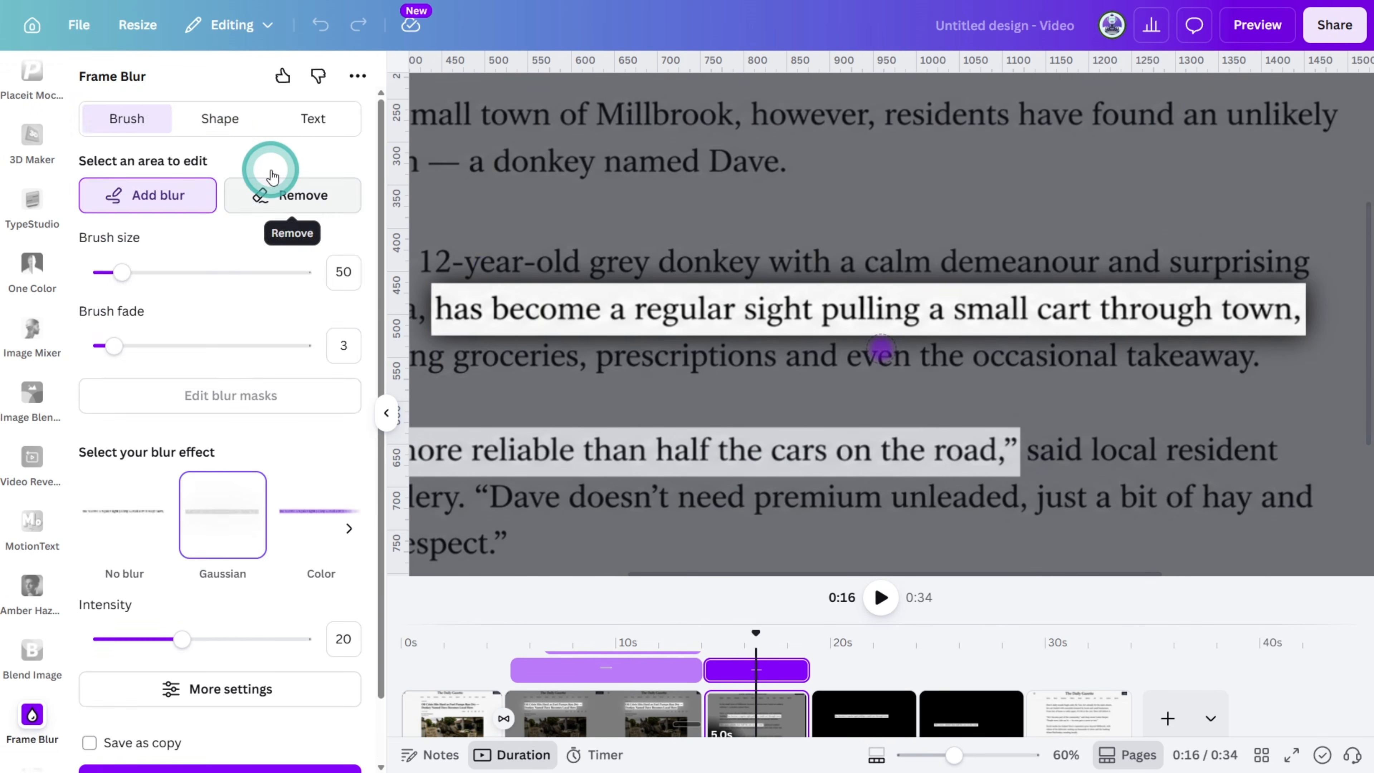
# - Add a square blur shape and fit it over the “has become a regular sight” highlight
pyautogui.click(219, 118)
pyautogui.click(893, 369)
pyautogui.moveTo(890, 360); pyautogui.dragTo(489, 343)
pyautogui.moveTo(480, 377); pyautogui.dragTo(1303, 319)
# - Invert the Gaussian blur, raise its intensity to the maximum, and save the glowing highlight
pyautogui.click(230, 621)
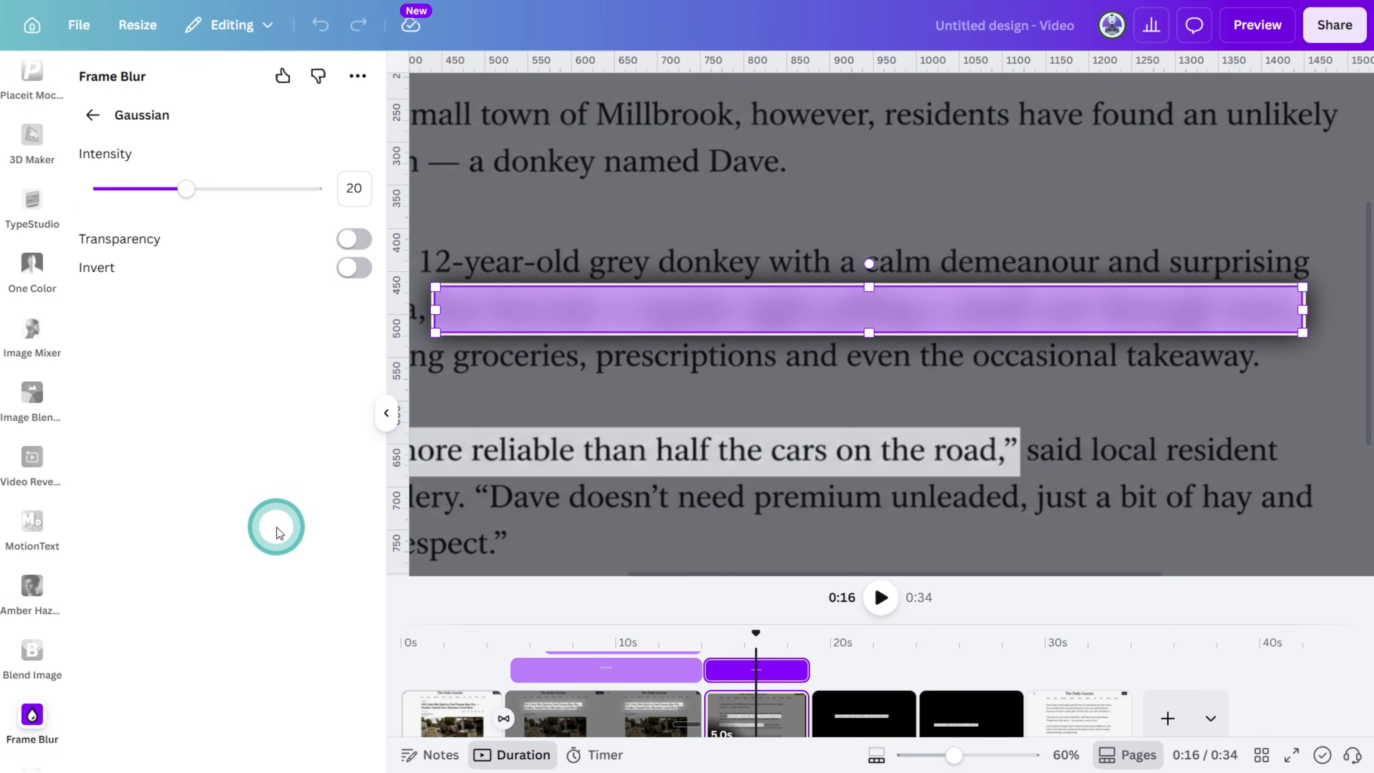
pyautogui.click(354, 267)
pyautogui.moveTo(187, 189); pyautogui.dragTo(384, 196)
pyautogui.click(93, 115)
pyautogui.click(219, 714)
# - Fit the blur shape over the “He's more reliable” highlight and invert its Gaussian blur at intensity 50
pyautogui.moveTo(552, 441); pyautogui.dragTo(938, 450)
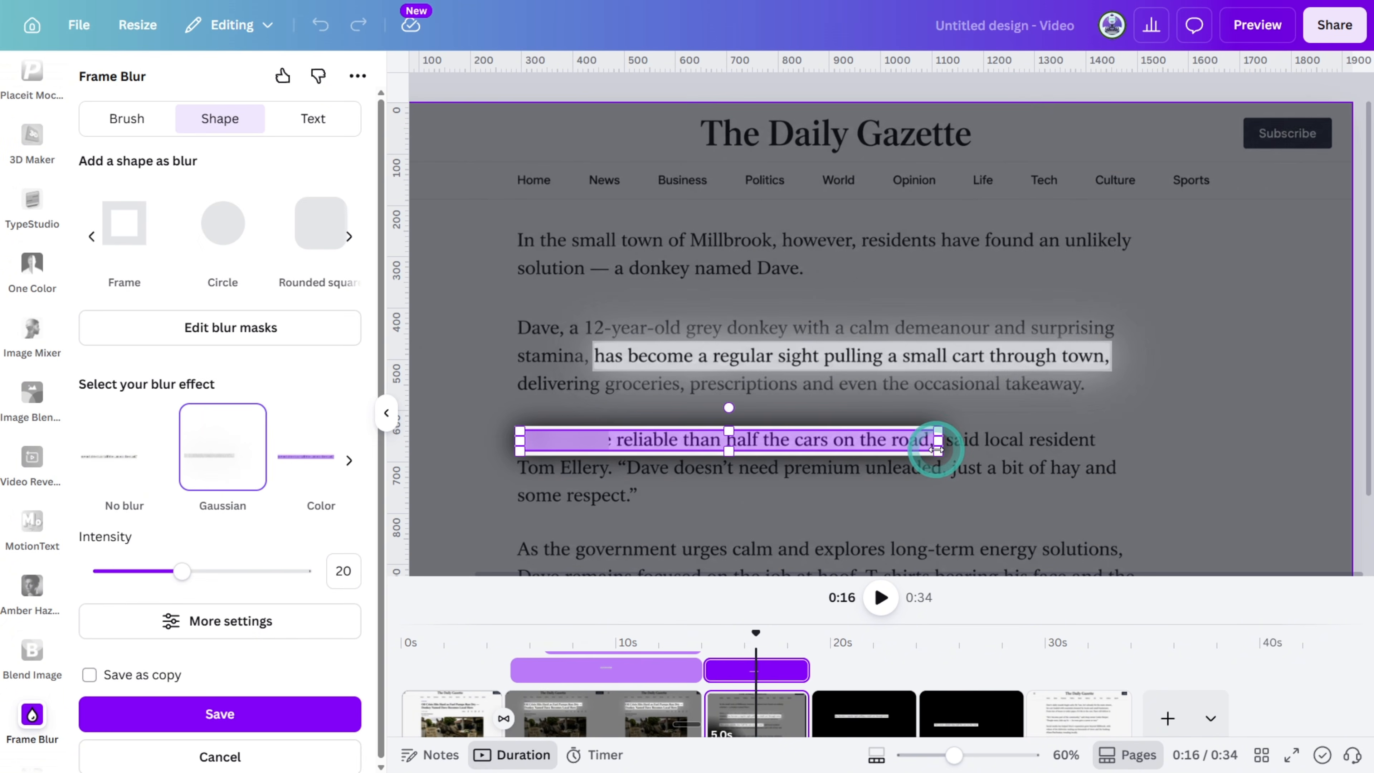
pyautogui.click(219, 621)
pyautogui.click(315, 191)
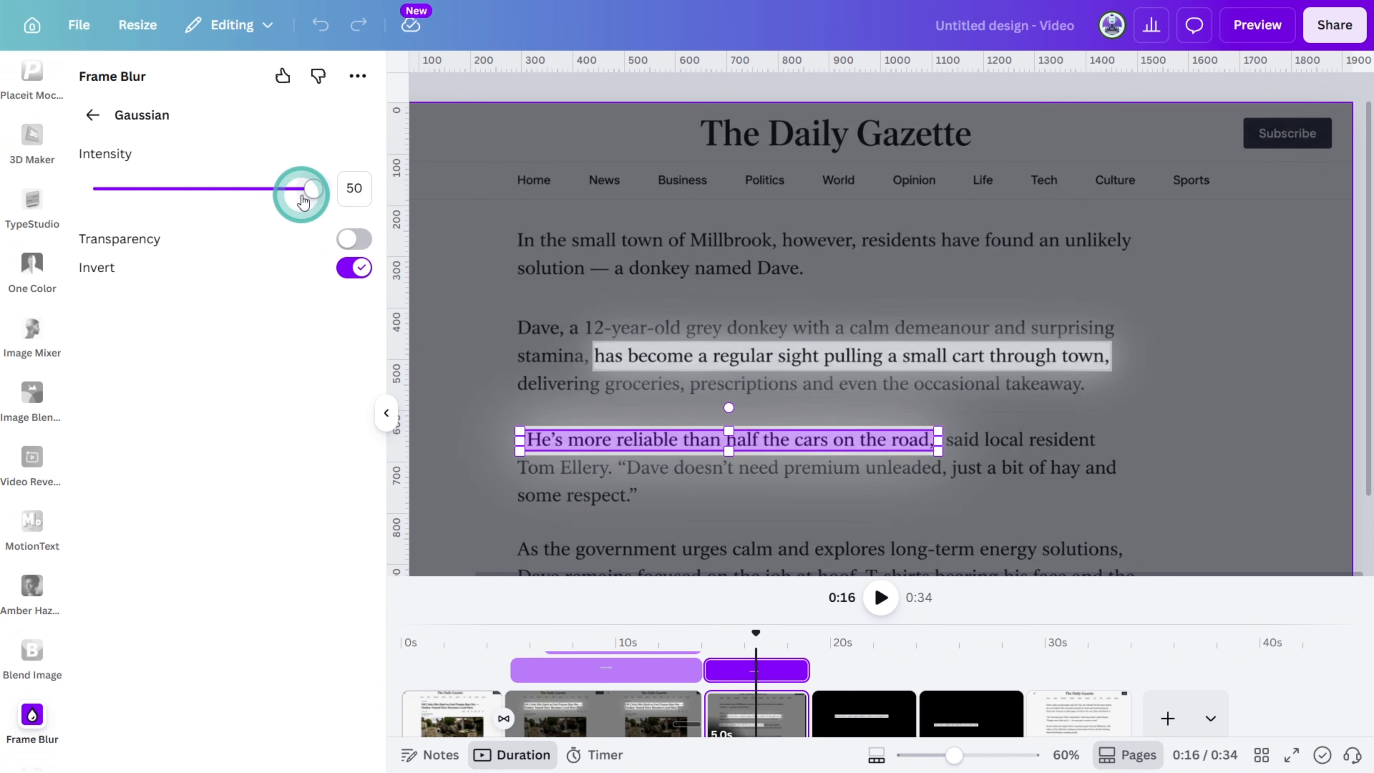
pyautogui.click(93, 115)
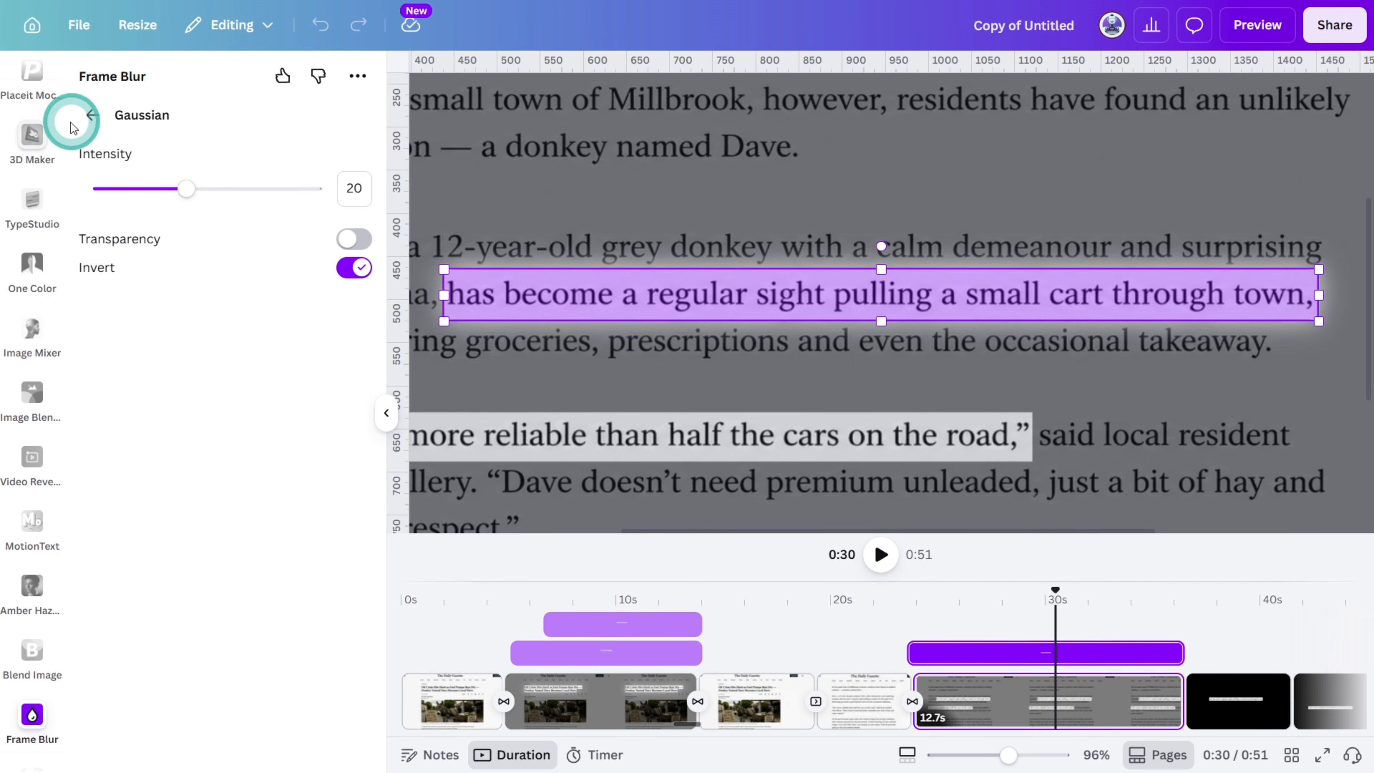
# - Open the blur mask settings for the “has become a regular sight” shape and slightly raise its shape edge fade
pyautogui.click(73, 126)
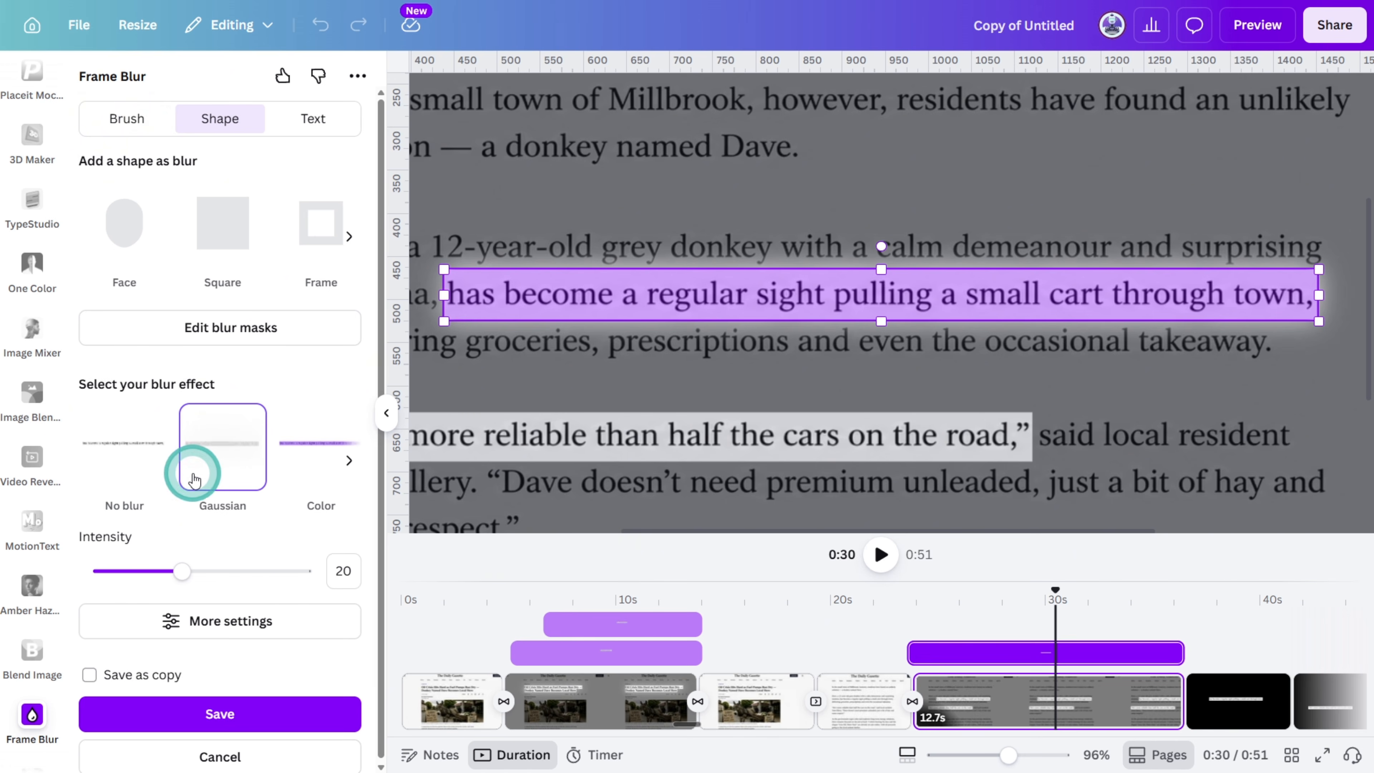
pyautogui.click(267, 343)
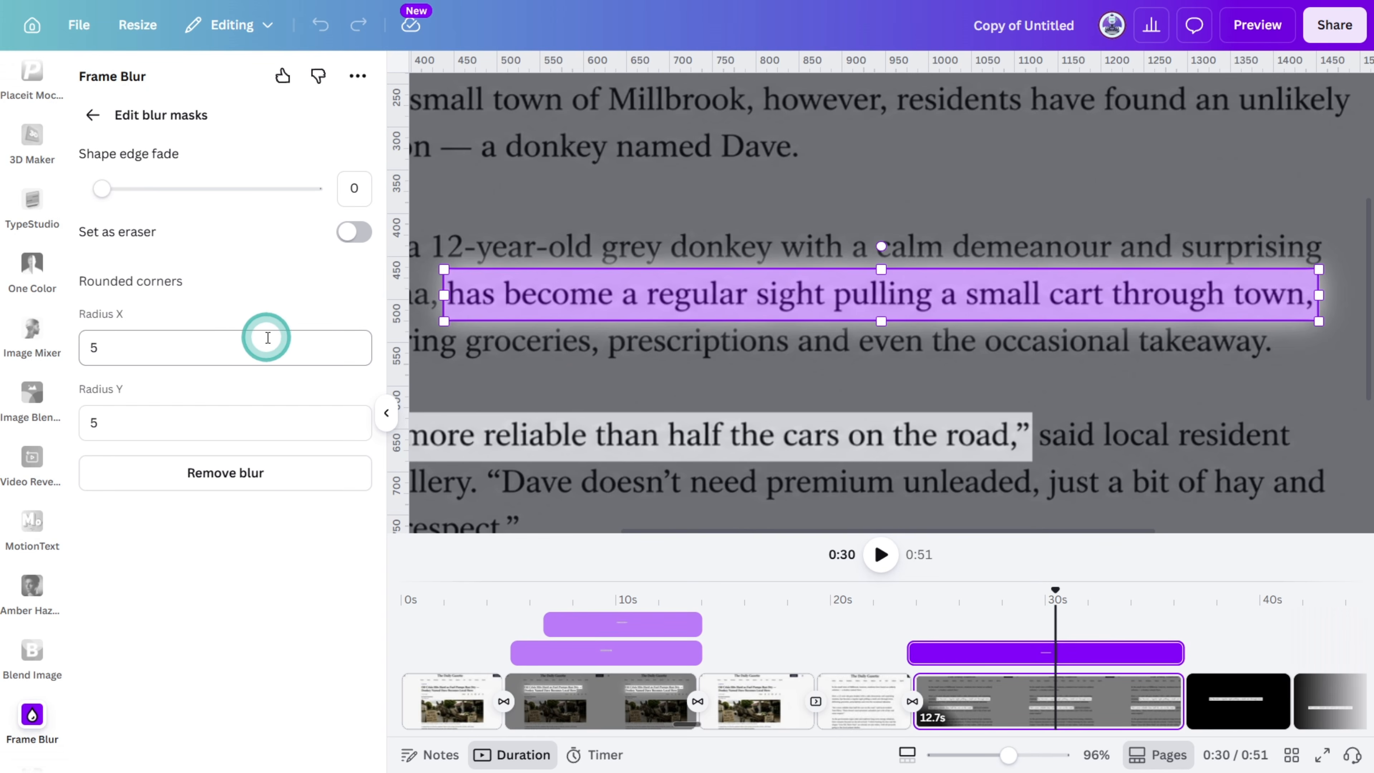
pyautogui.moveTo(106, 192)
pyautogui.mouseDown()
pyautogui.moveTo(233, 196)
pyautogui.moveTo(110, 208)
pyautogui.moveTo(124, 207)
pyautogui.mouseUp()
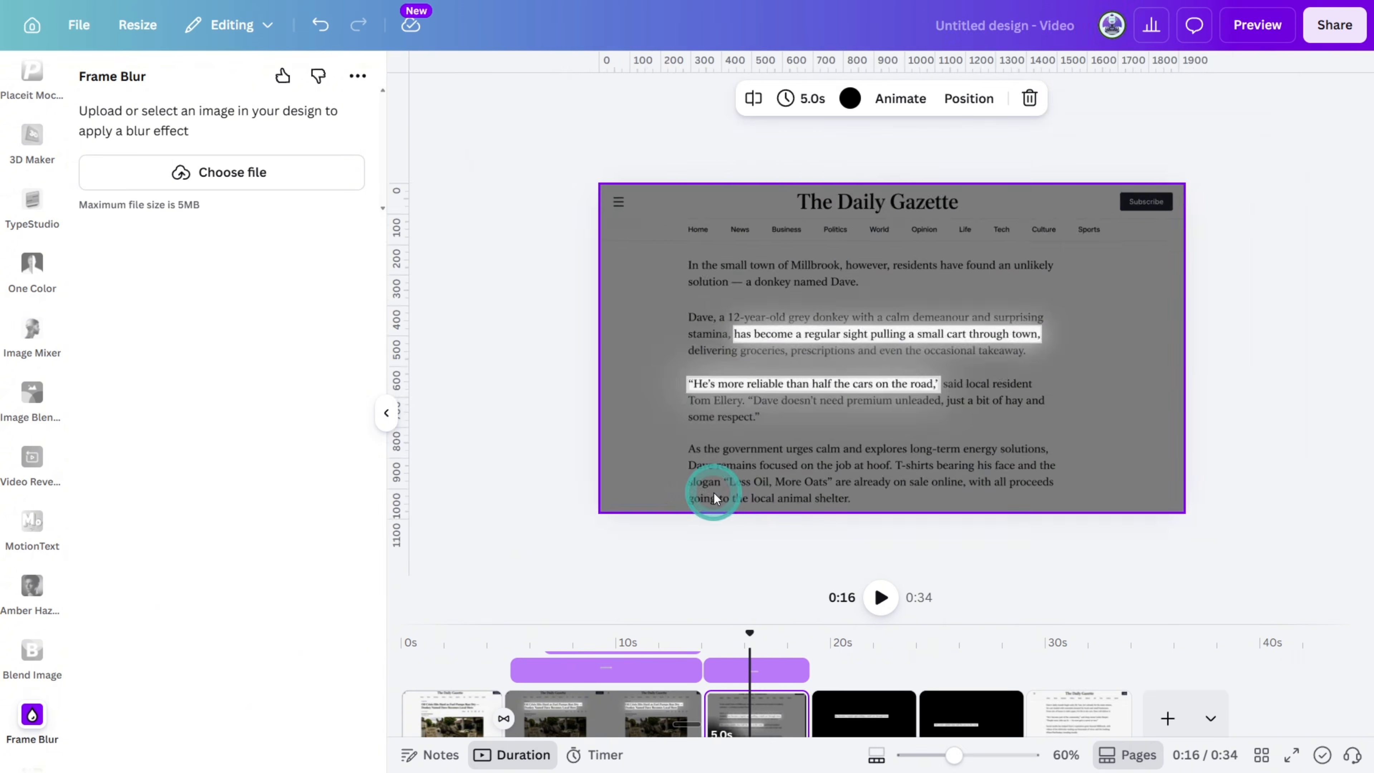
# - Remove the glowing highlights from the first copy of the body-text page and restore its article image to 100 opacity
pyautogui.click(854, 284)
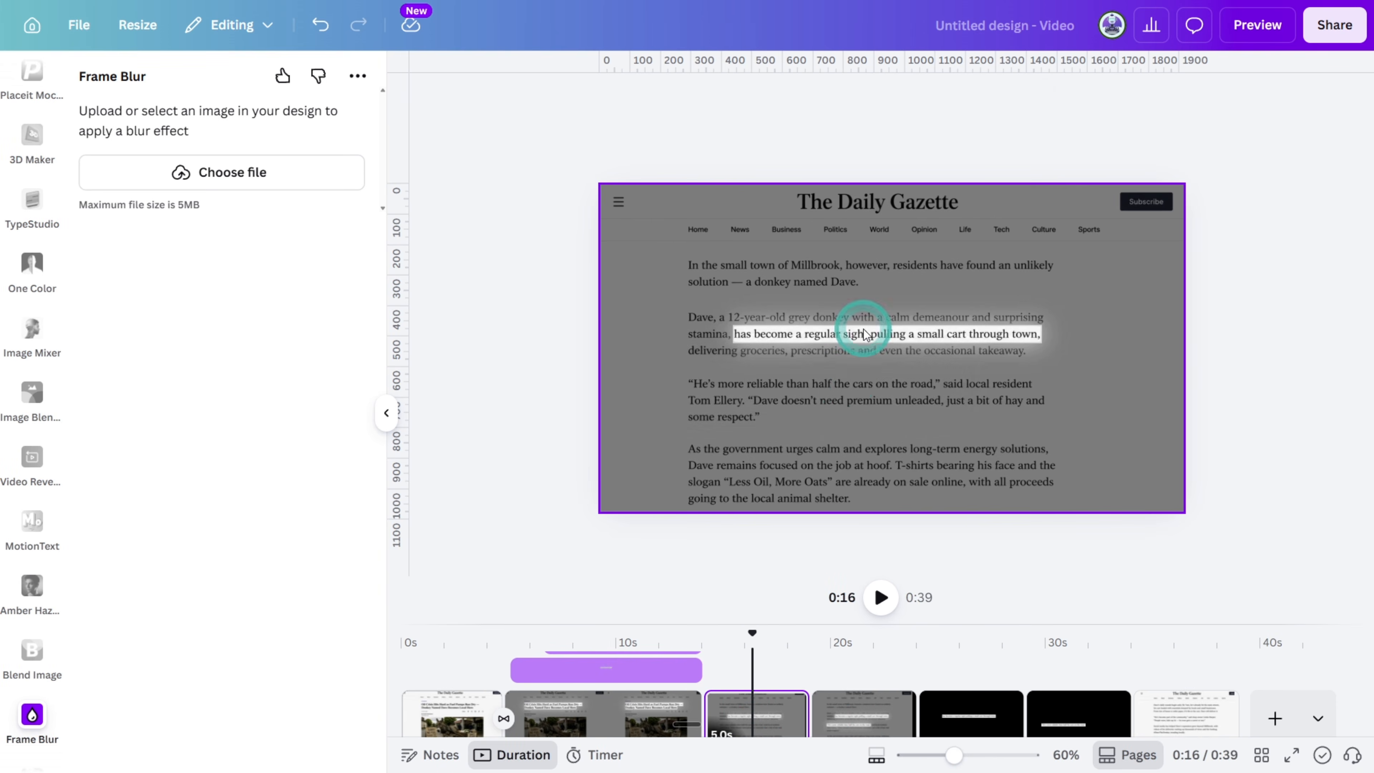
pyautogui.click(993, 107)
pyautogui.moveTo(974, 170); pyautogui.dragTo(1040, 171)
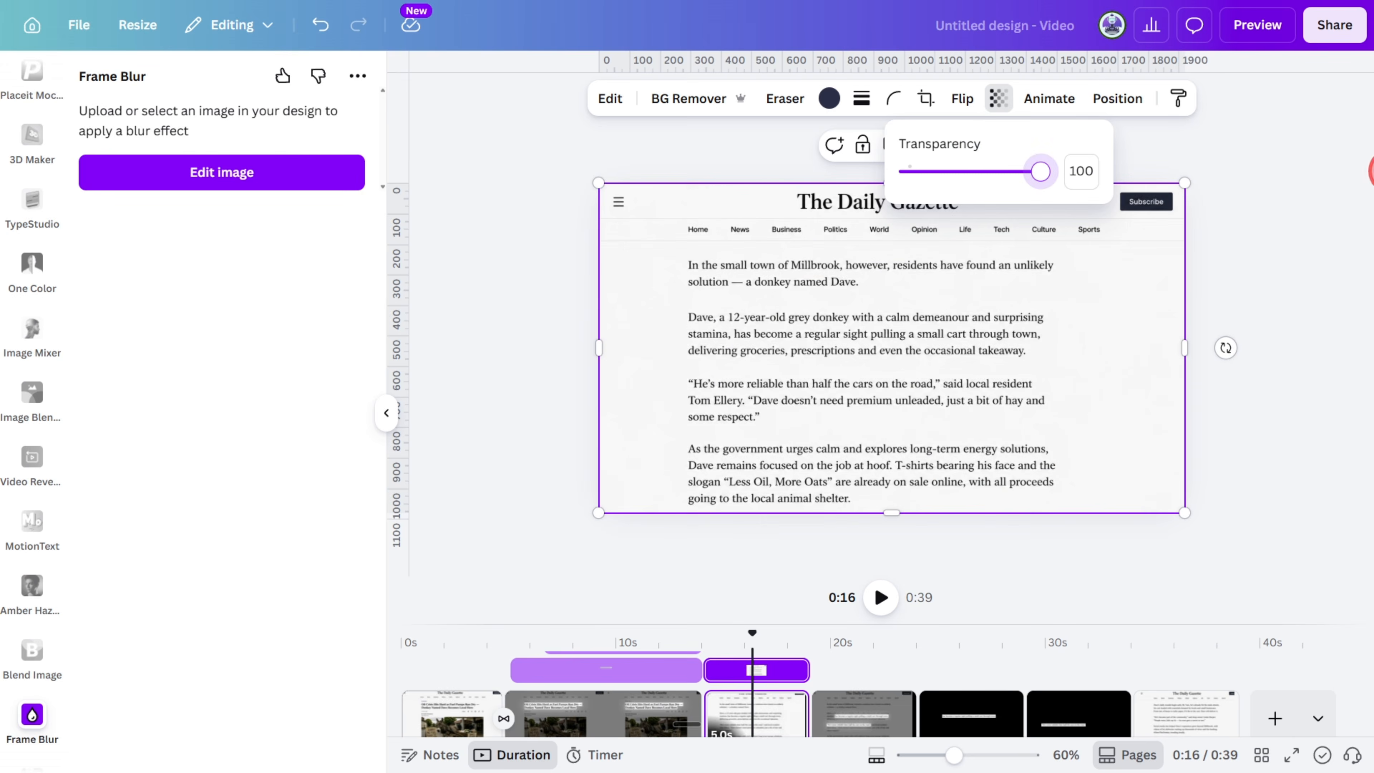
# - Duplicate the highlighted headline page and delete both glowing headline highlights from the copy
pyautogui.click(679, 649)
pyautogui.hotkey('ctrl', 'd')
pyautogui.click(798, 646)
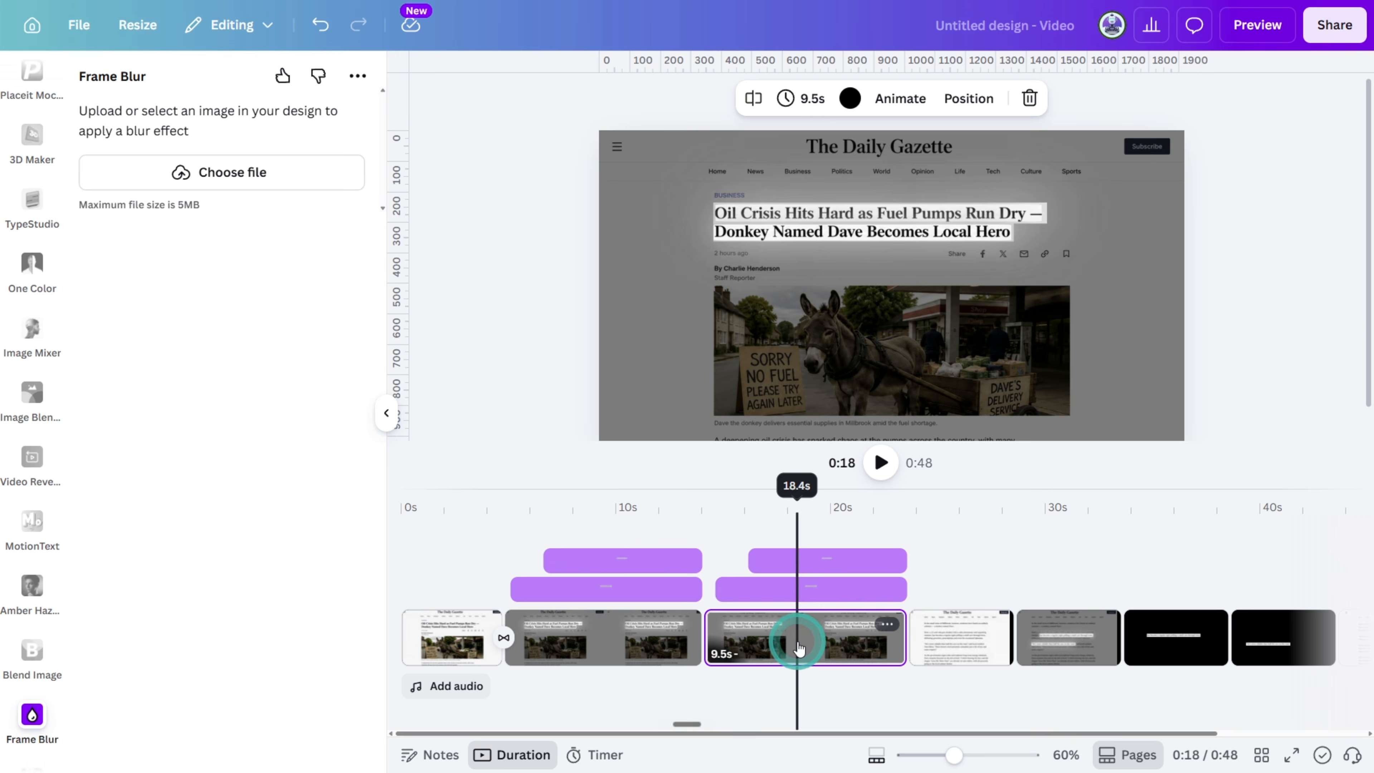
pyautogui.click(942, 239)
pyautogui.press('Delete')
pyautogui.click(947, 216)
pyautogui.press('Delete')
# - Restore the article image on the copied headline page to 100 opacity
pyautogui.click(966, 184)
pyautogui.click(998, 98)
pyautogui.moveTo(973, 170); pyautogui.dragTo(1077, 171)
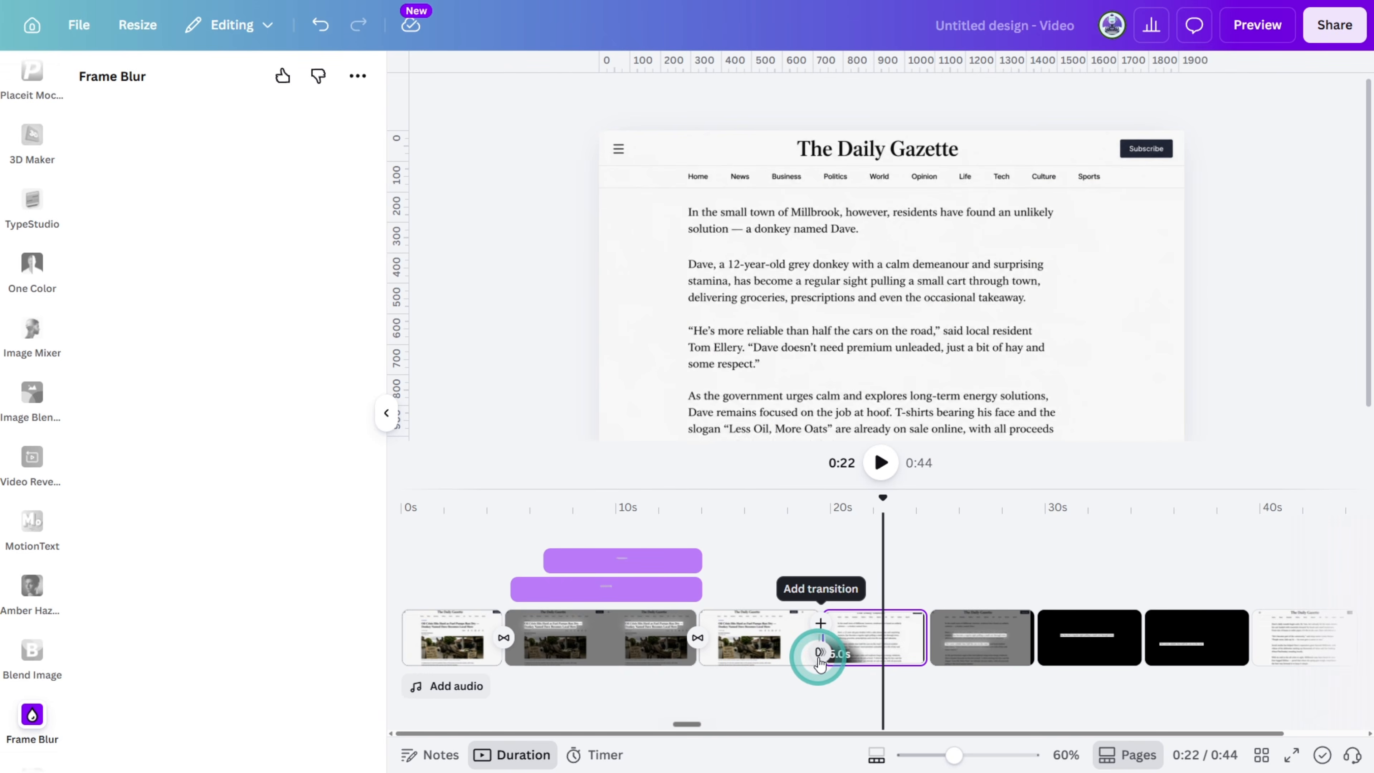
# - Add an upward Slide transition between the plain headline copy and the plain body-text page
pyautogui.click(820, 641)
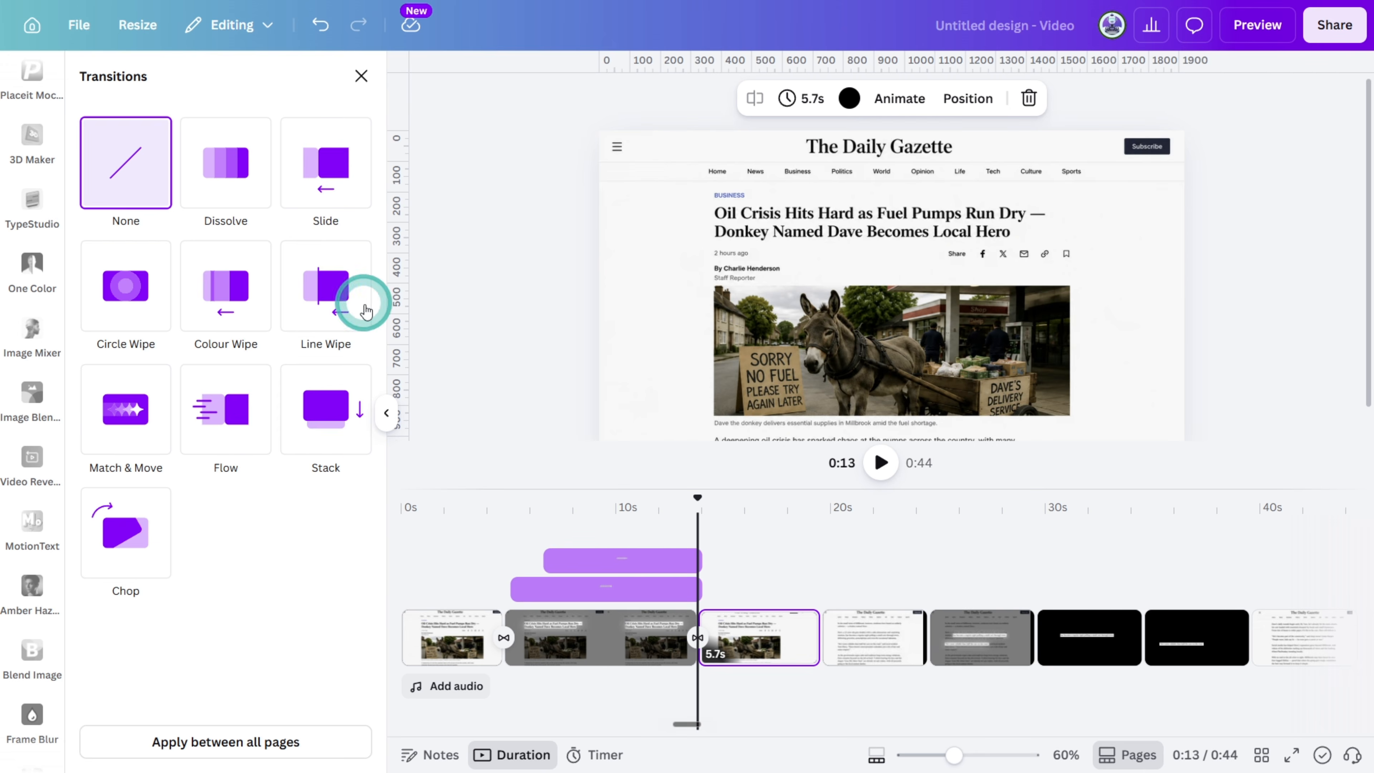
pyautogui.click(336, 172)
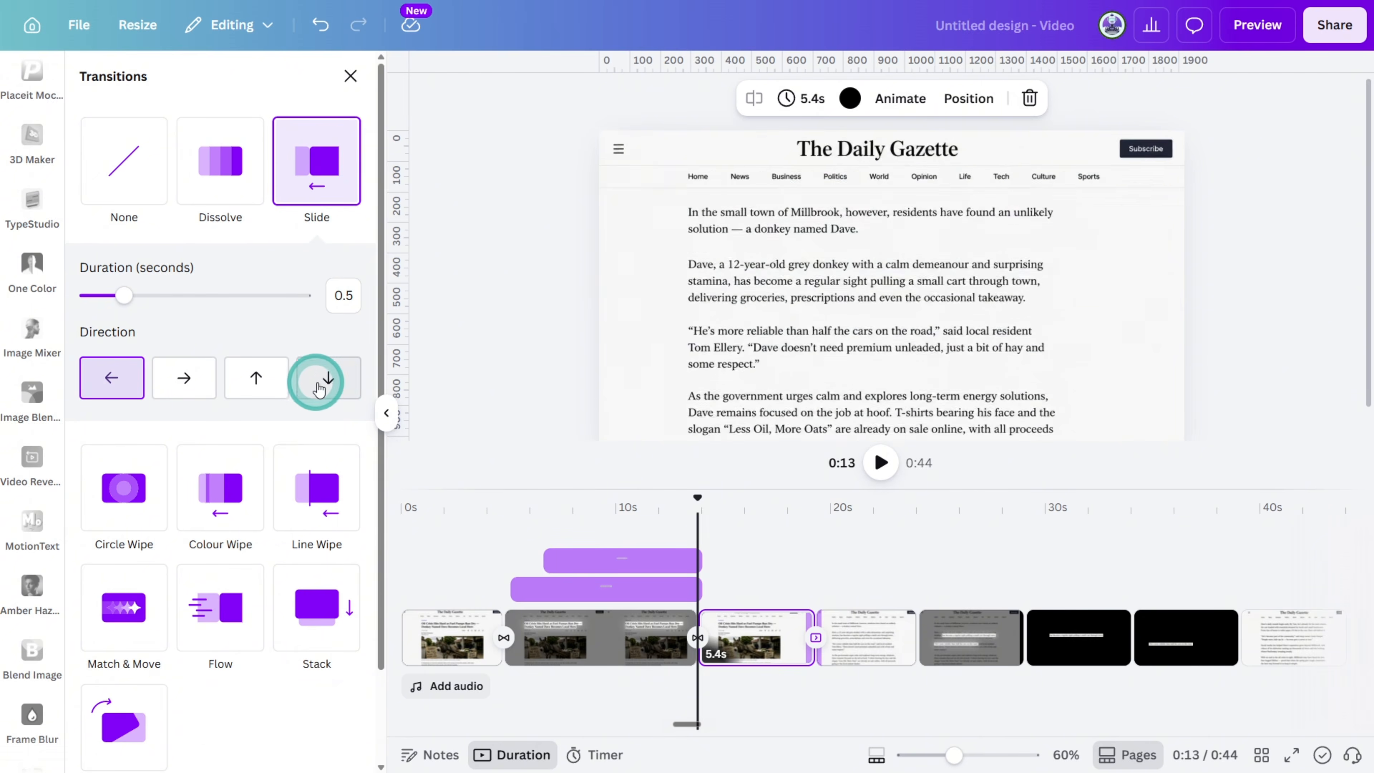
pyautogui.click(273, 386)
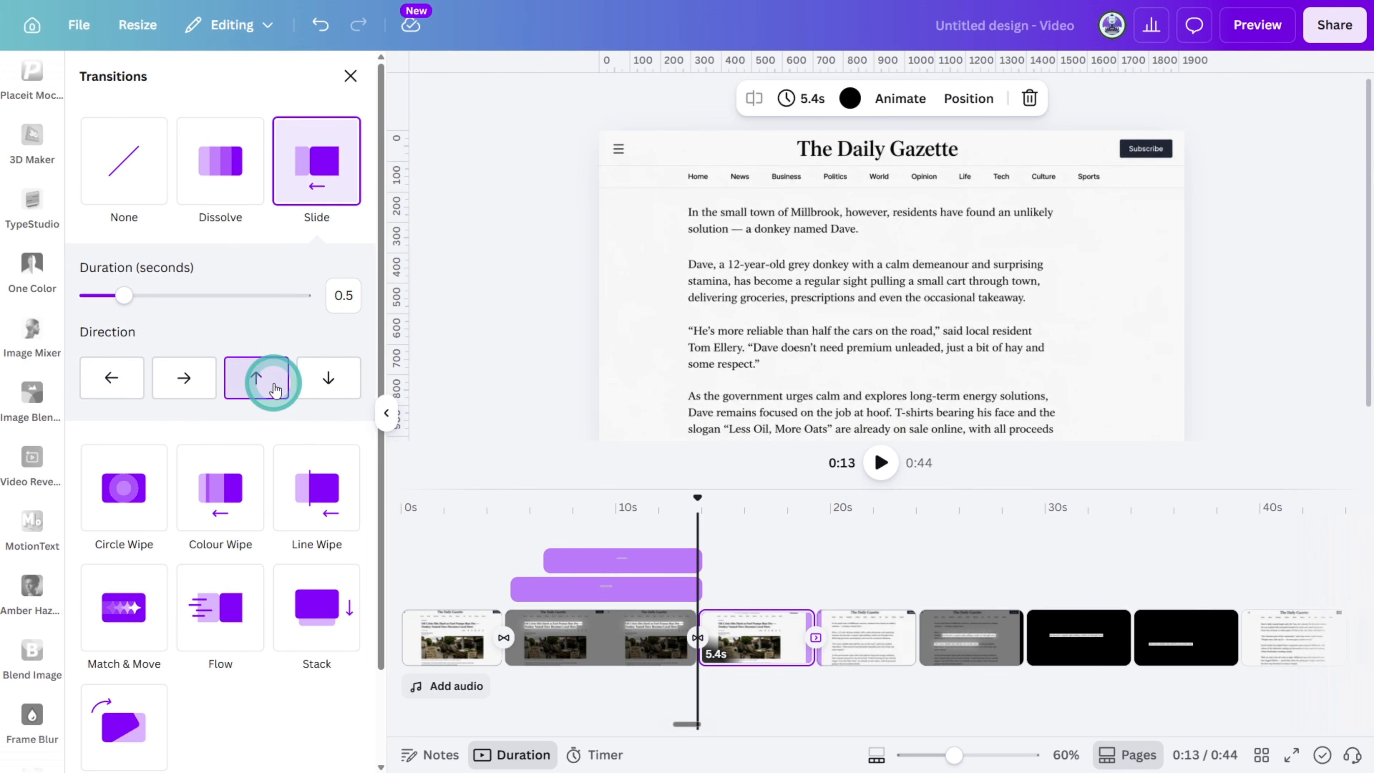
# - Filter the audio library to Effects and search for "FOLDING CHAIR FOLD"
pyautogui.click(35, 517)
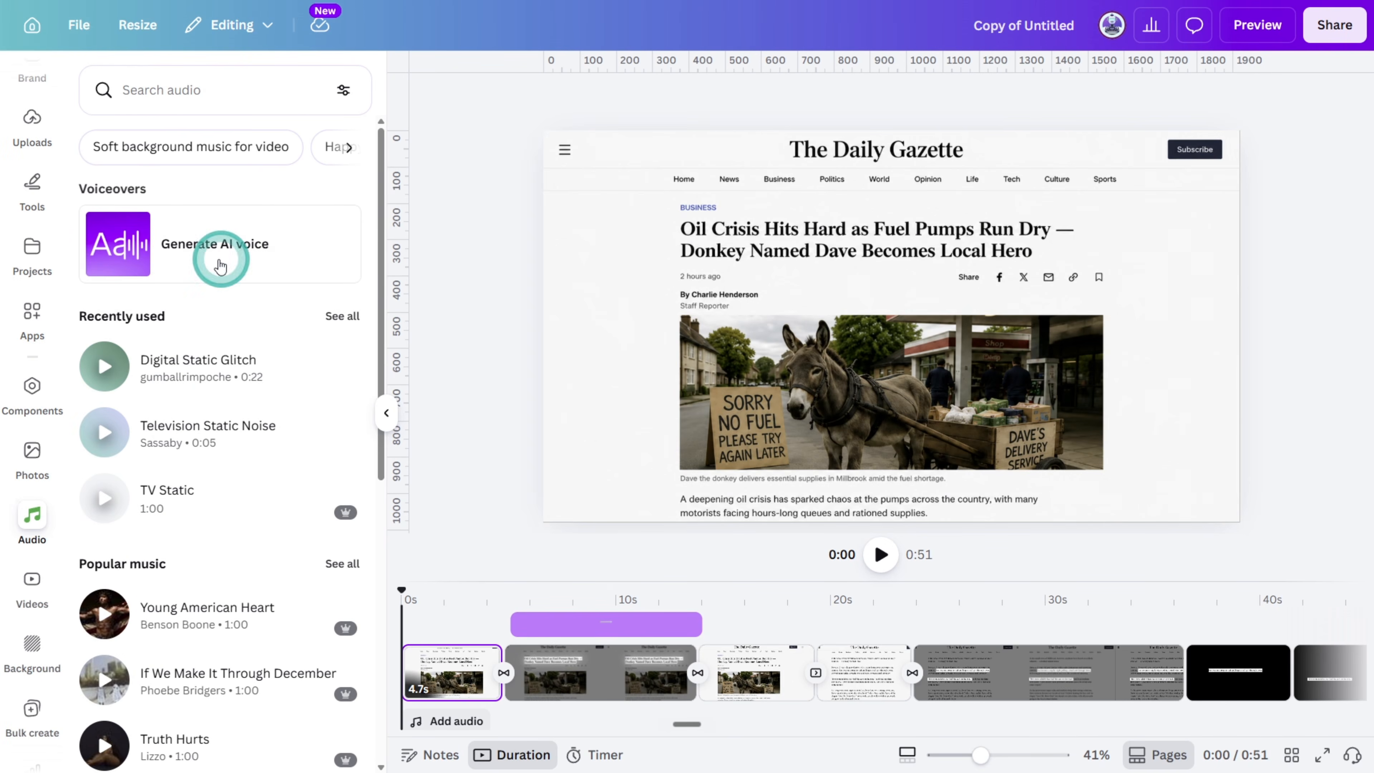
pyautogui.click(334, 97)
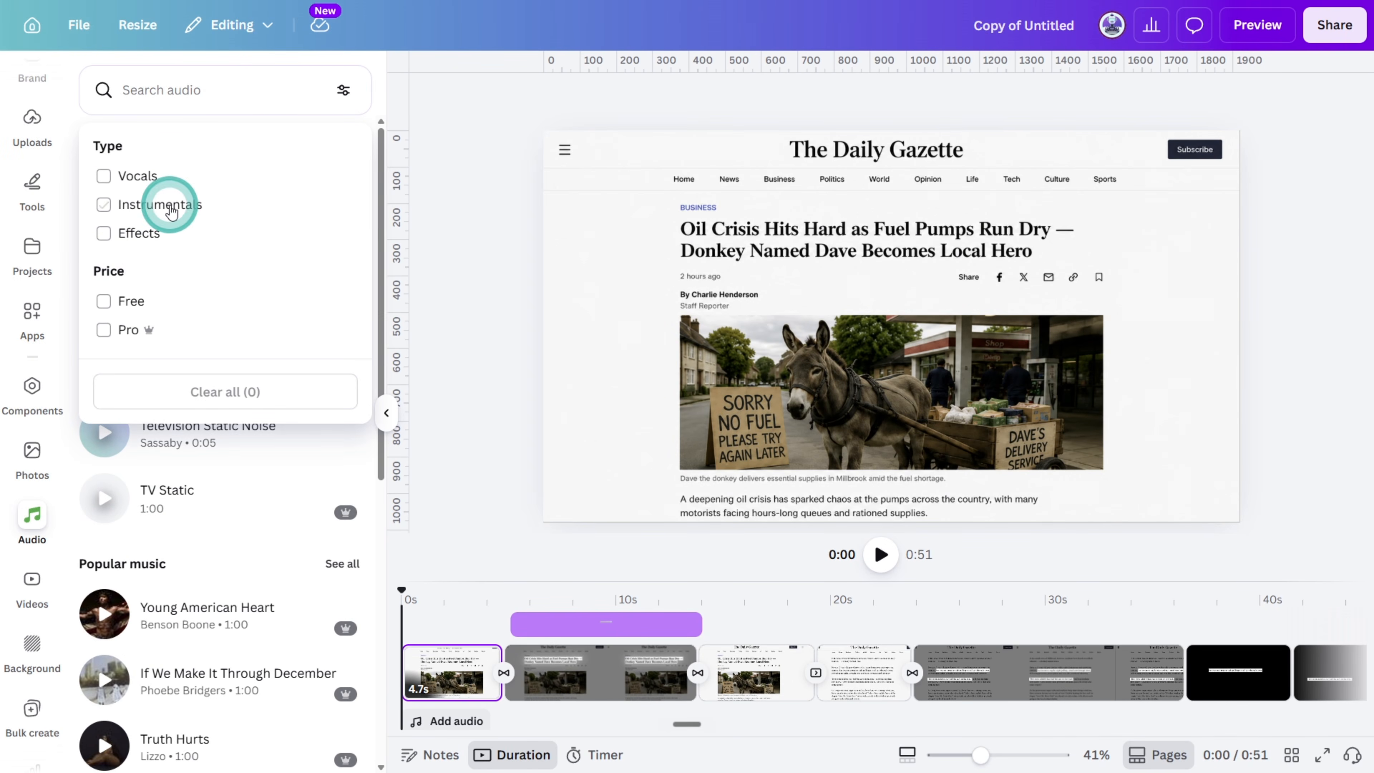
pyautogui.click(148, 233)
pyautogui.write('F')
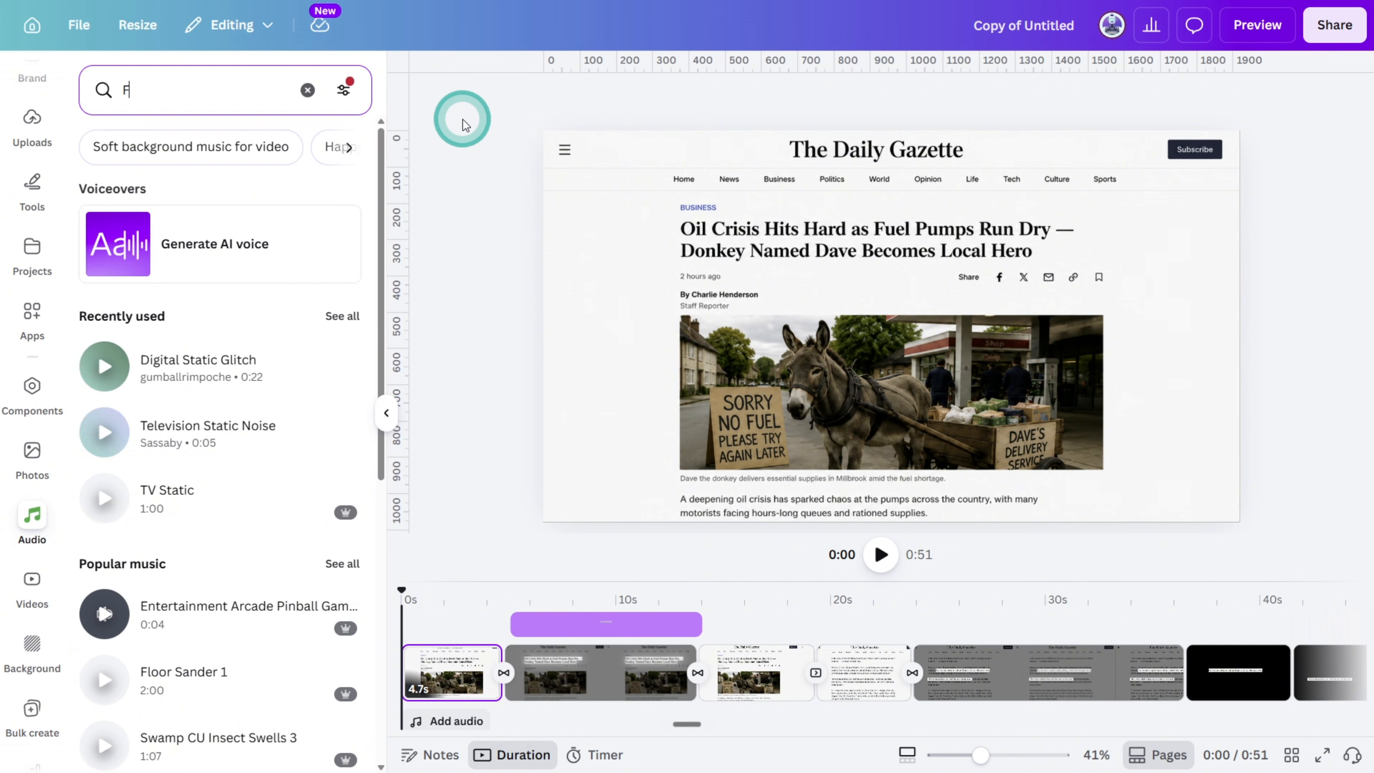
pyautogui.write('OLDING CHAIR FIO')
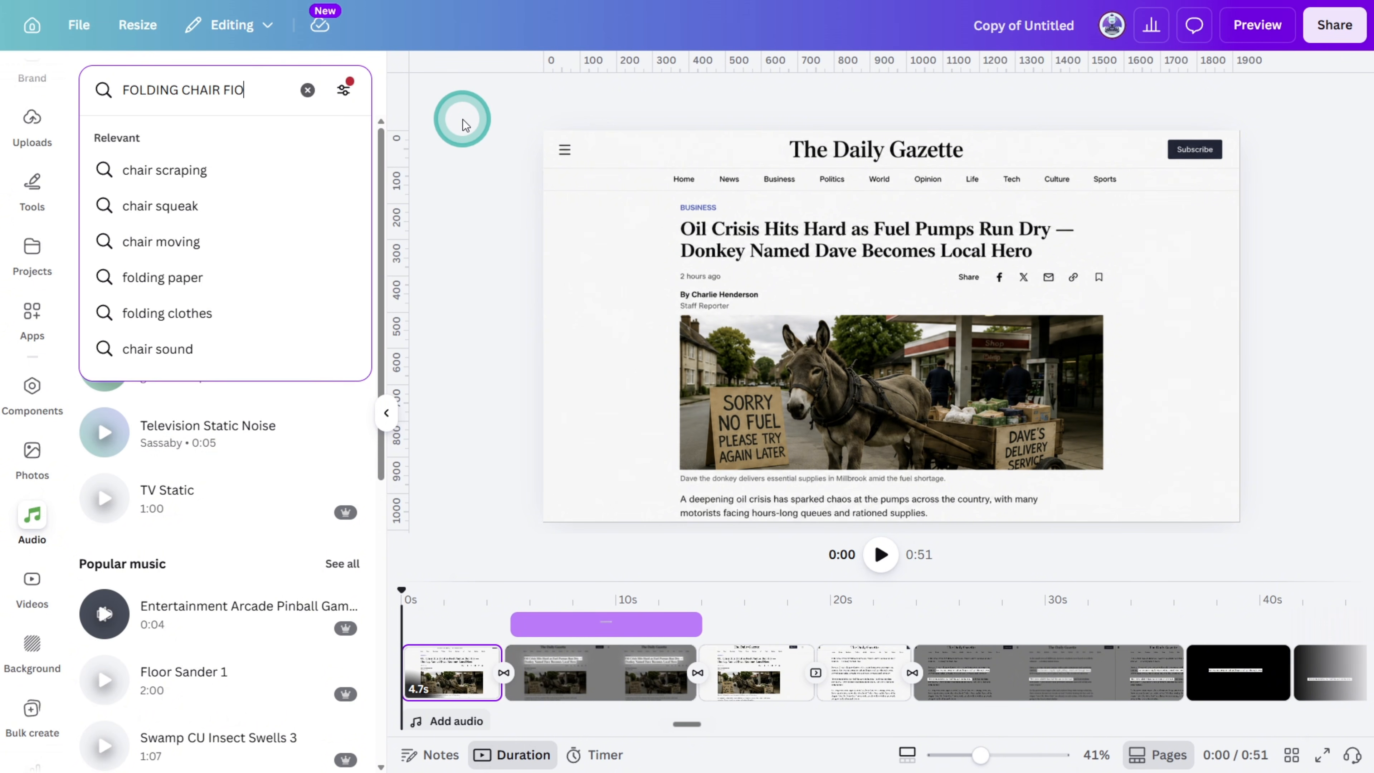
pyautogui.write('LD')
pyautogui.press('Return')
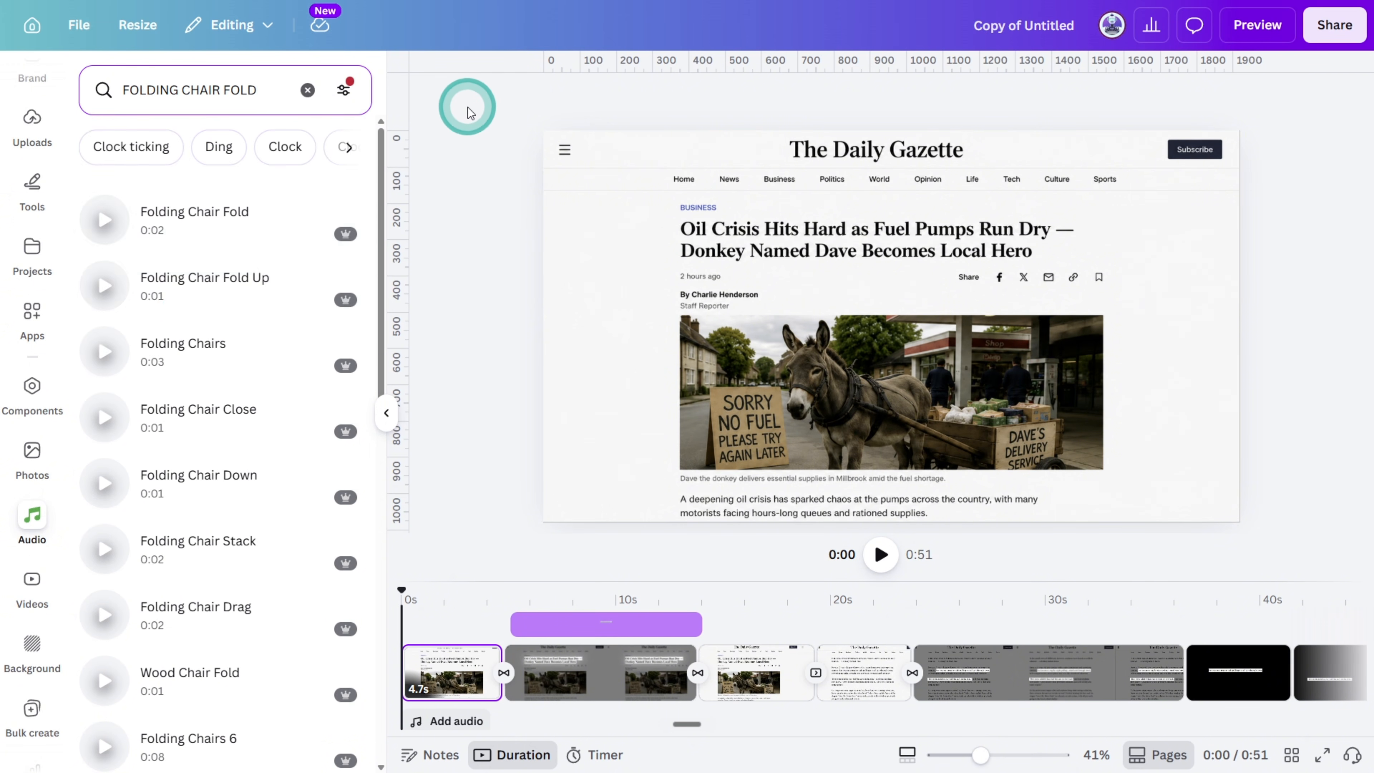
# - Place the Folding Chair Fold sound at the start of the video as a 0.8-second clip and lower its volume
pyautogui.click(115, 224)
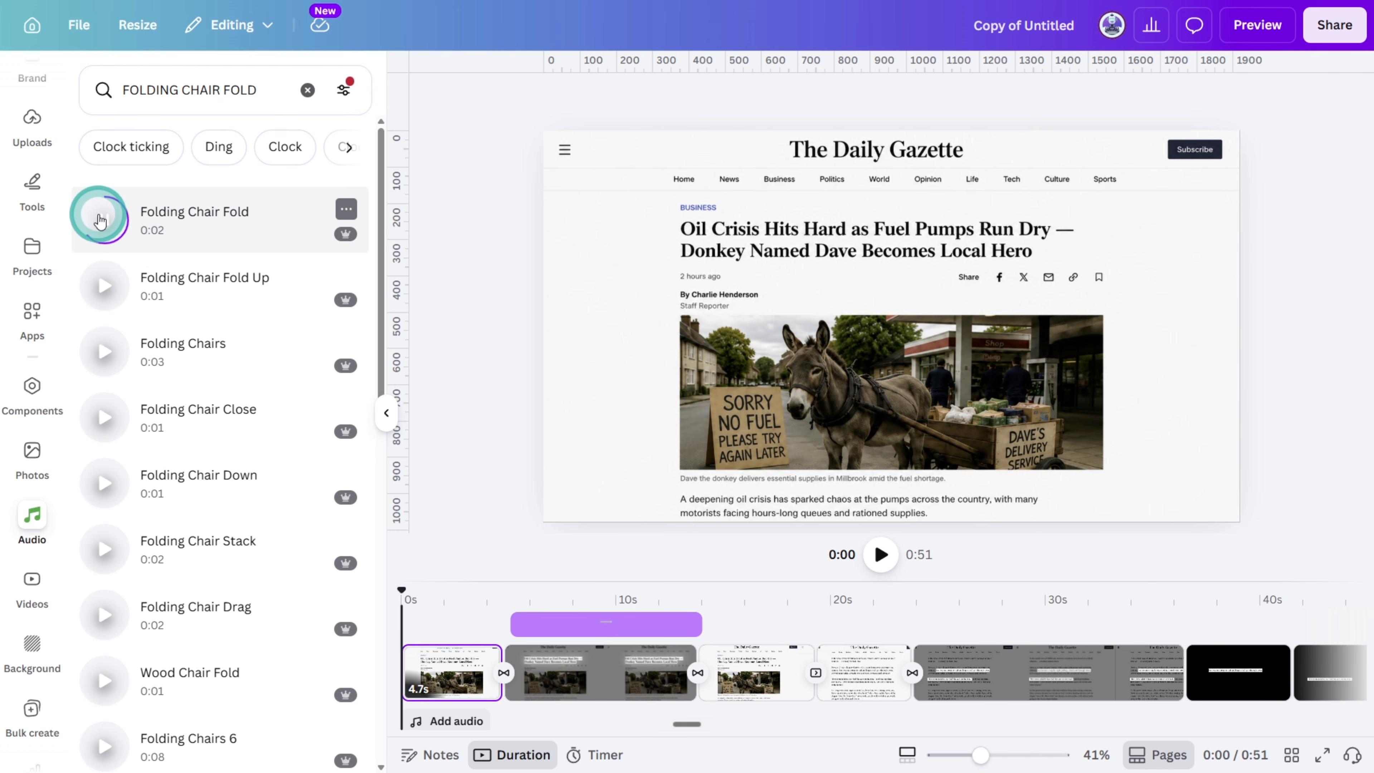
pyautogui.moveTo(100, 220); pyautogui.dragTo(429, 715)
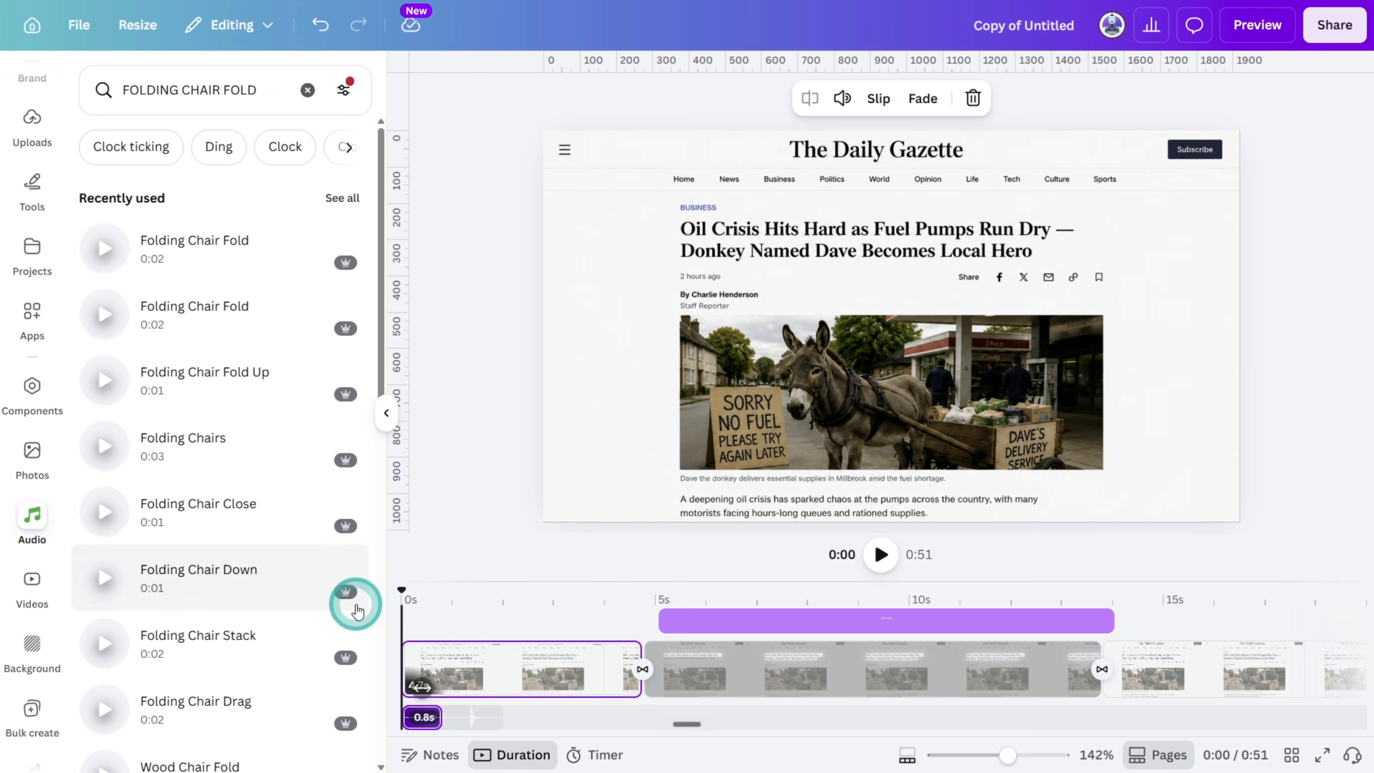
pyautogui.click(881, 555)
pyautogui.click(789, 240)
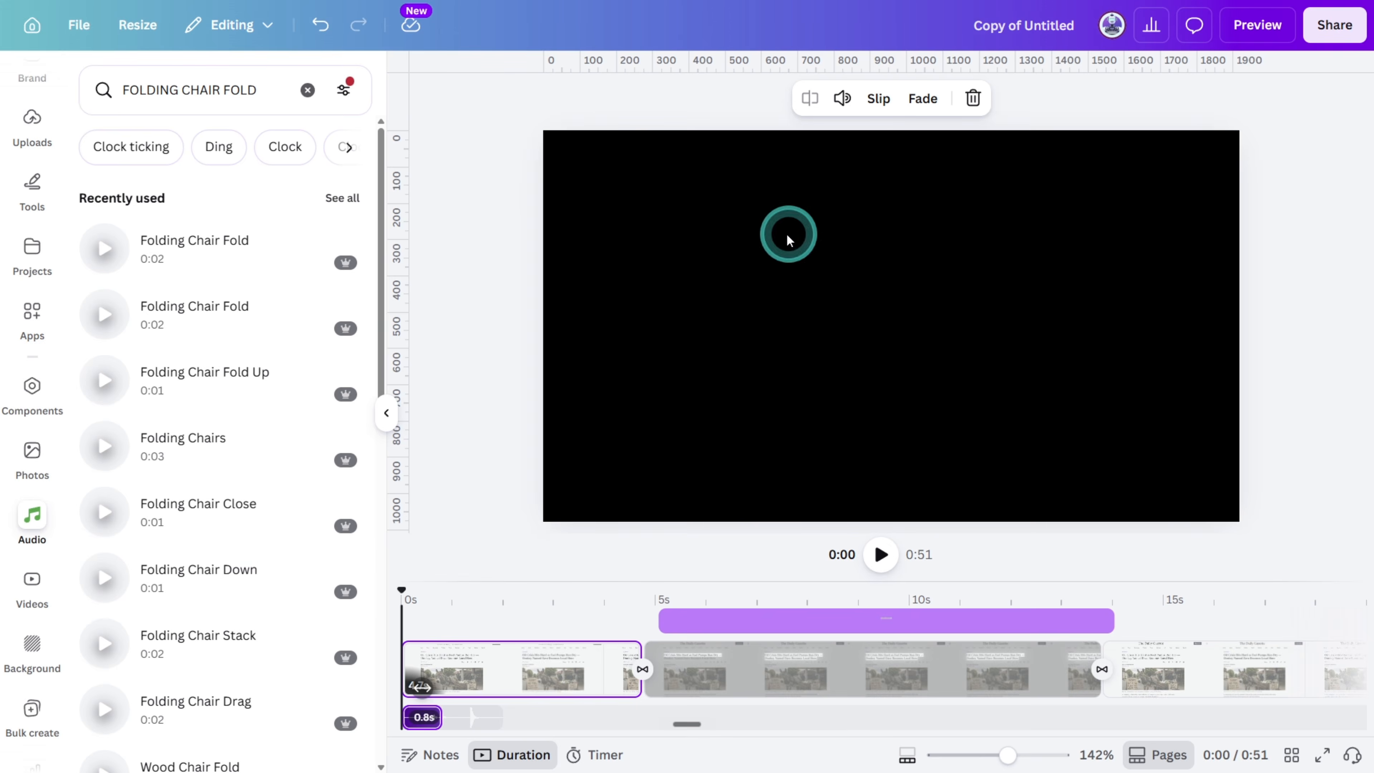
pyautogui.click(840, 93)
pyautogui.moveTo(777, 155); pyautogui.dragTo(763, 154)
pyautogui.click(416, 595)
pyautogui.click(874, 558)
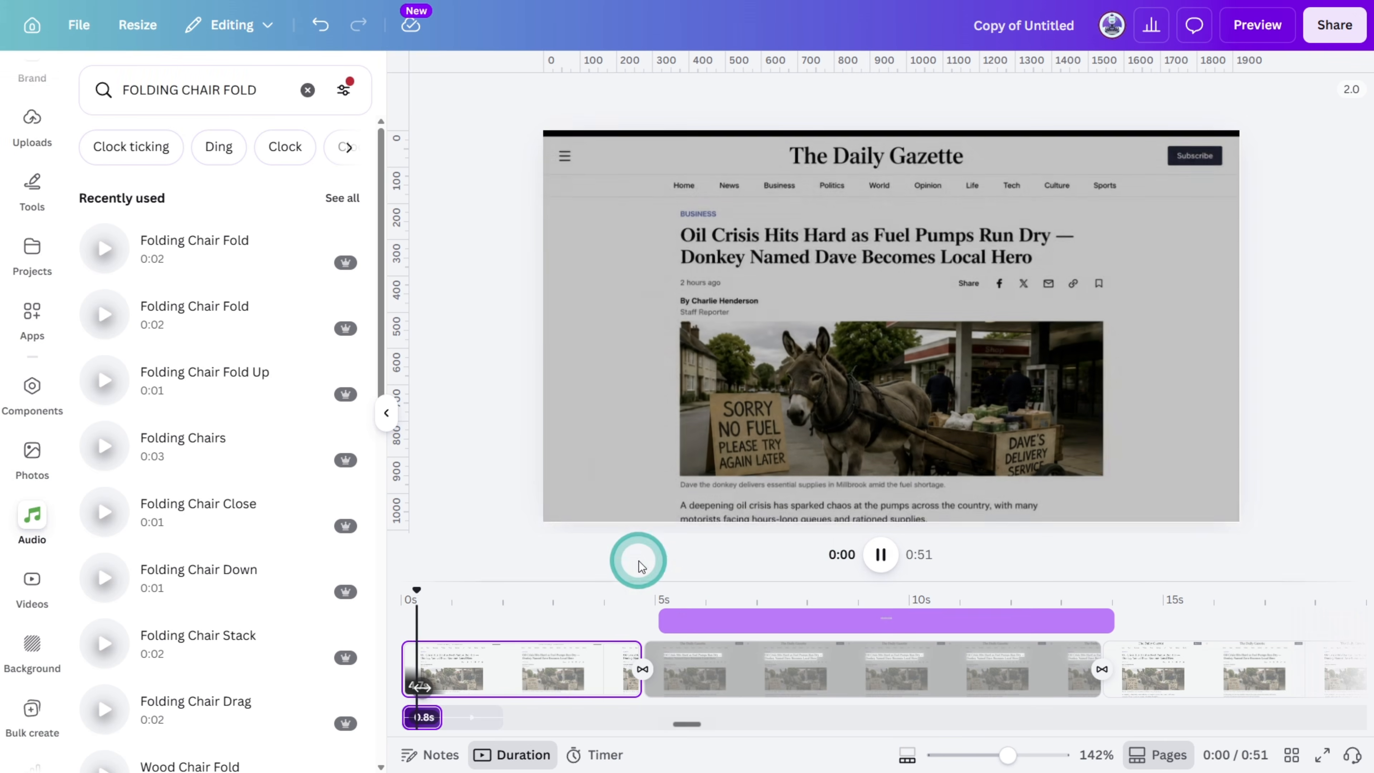
# - Search the sound effects for "swooshes" and audition a 6-second Swooshes - Whoosh effect
pyautogui.click(239, 90)
pyautogui.write('swooshes')
pyautogui.press('Return')
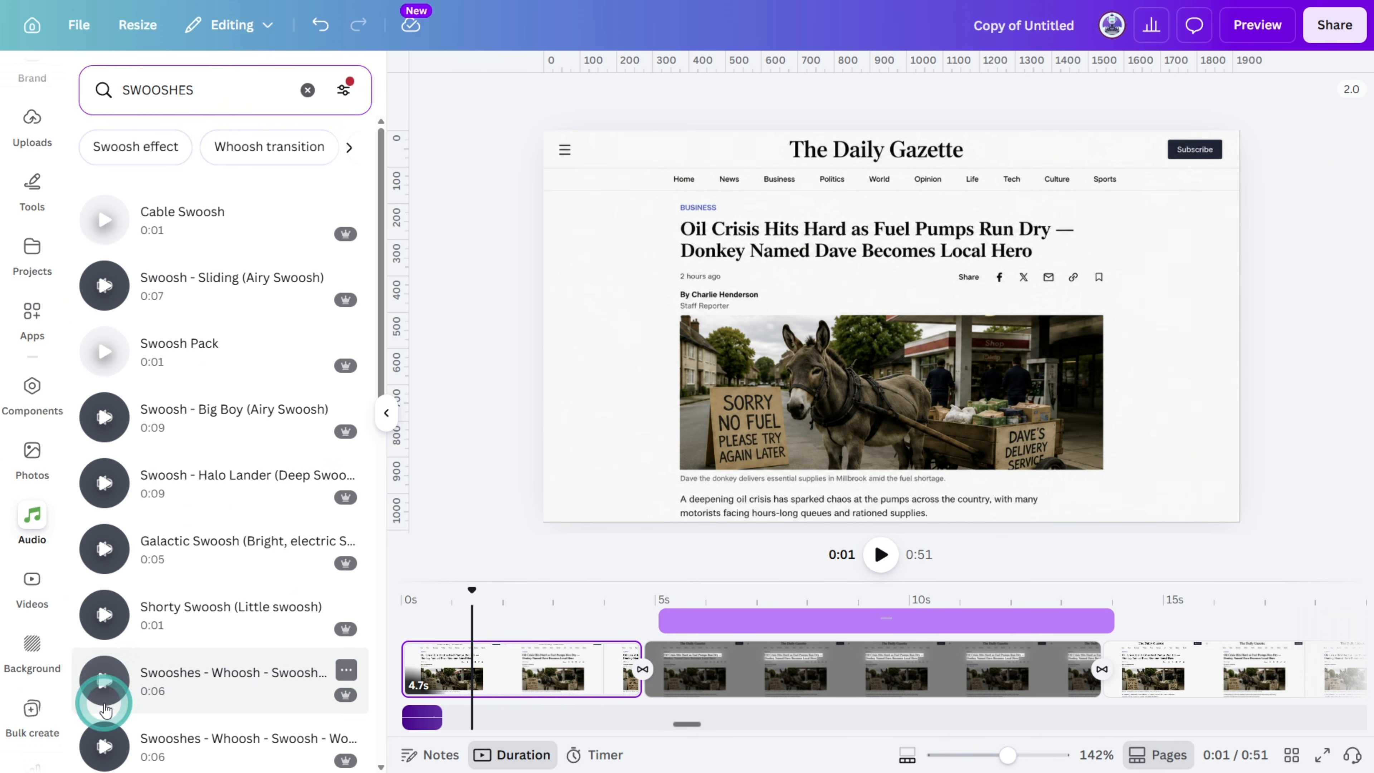
pyautogui.click(101, 747)
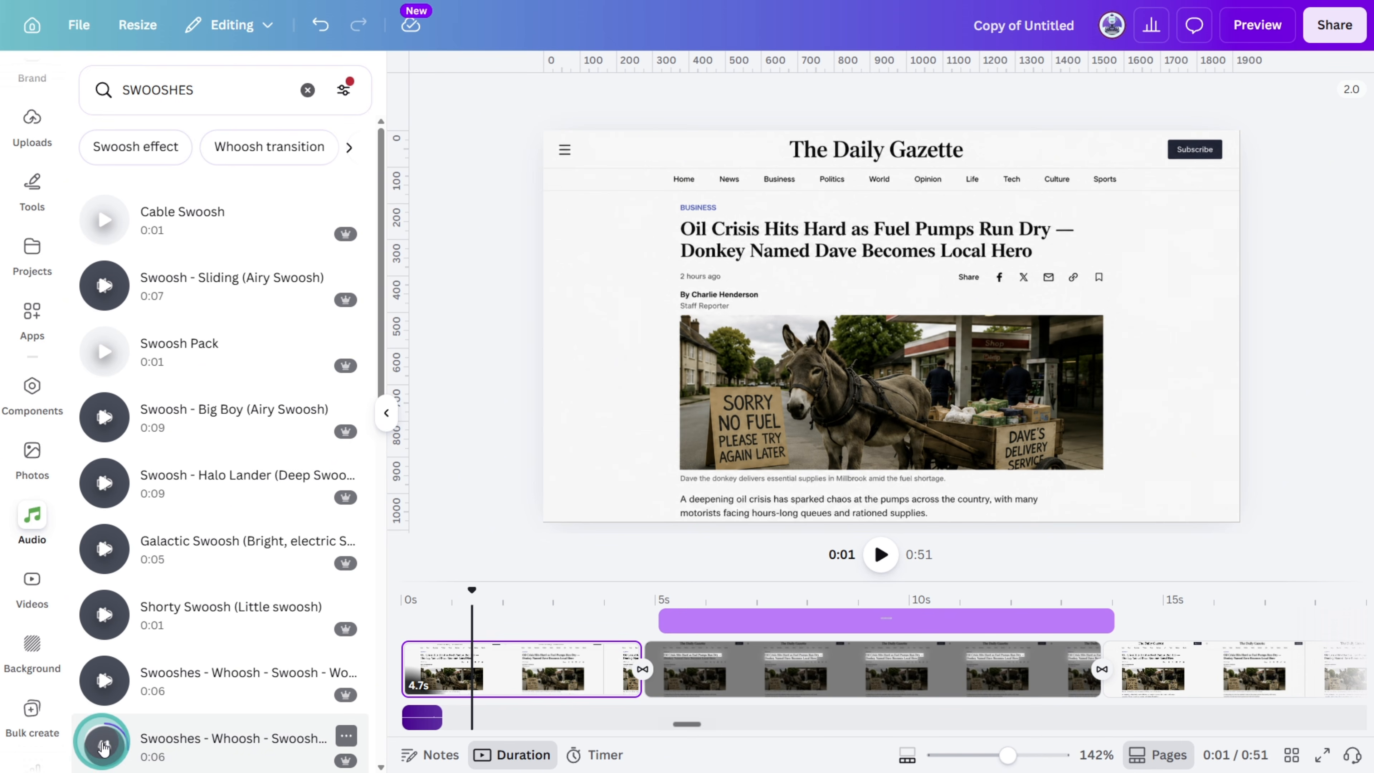
# - Place a 2.5-second Swooshes - Whoosh clip across the first page transition, lower its volume and preview it
pyautogui.scroll(-1, 116, 731)
pyautogui.moveTo(169, 691); pyautogui.dragTo(619, 714)
pyautogui.click(842, 98)
pyautogui.click(765, 155)
pyautogui.click(565, 601)
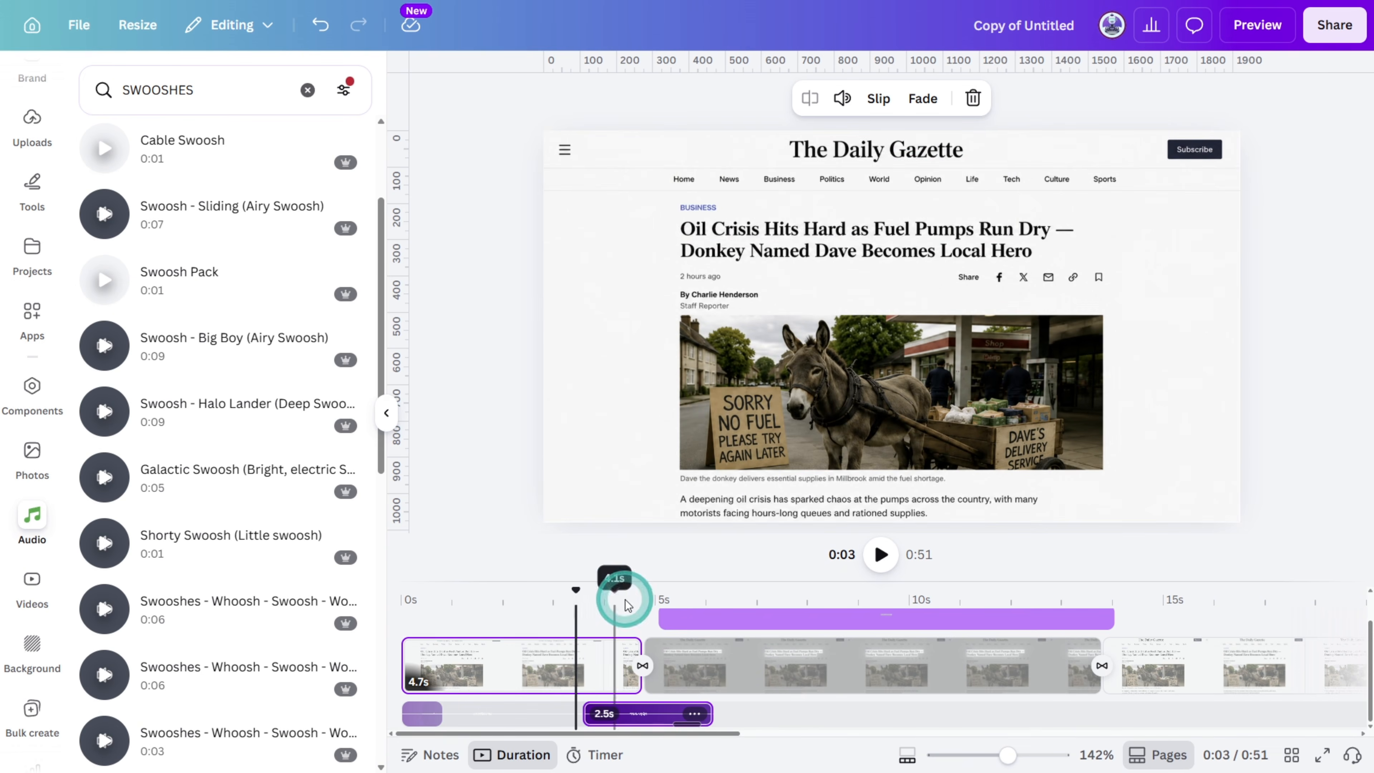
pyautogui.press('space')
pyautogui.press('space')
# - Find the "MARKER WRITE 6" sound effect and place it where the first headline highlight starts wiping in
pyautogui.write('MARKER WRITE 6')
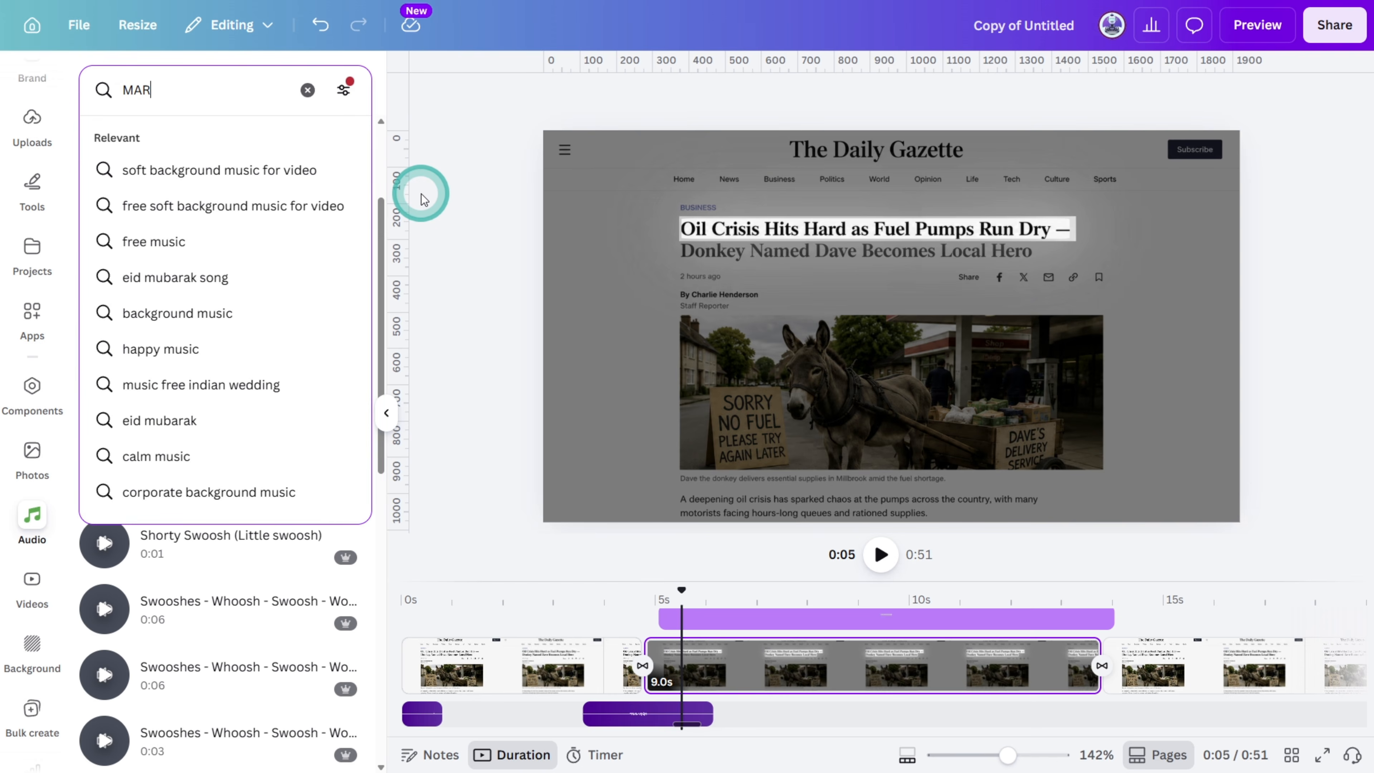
pyautogui.press('Return')
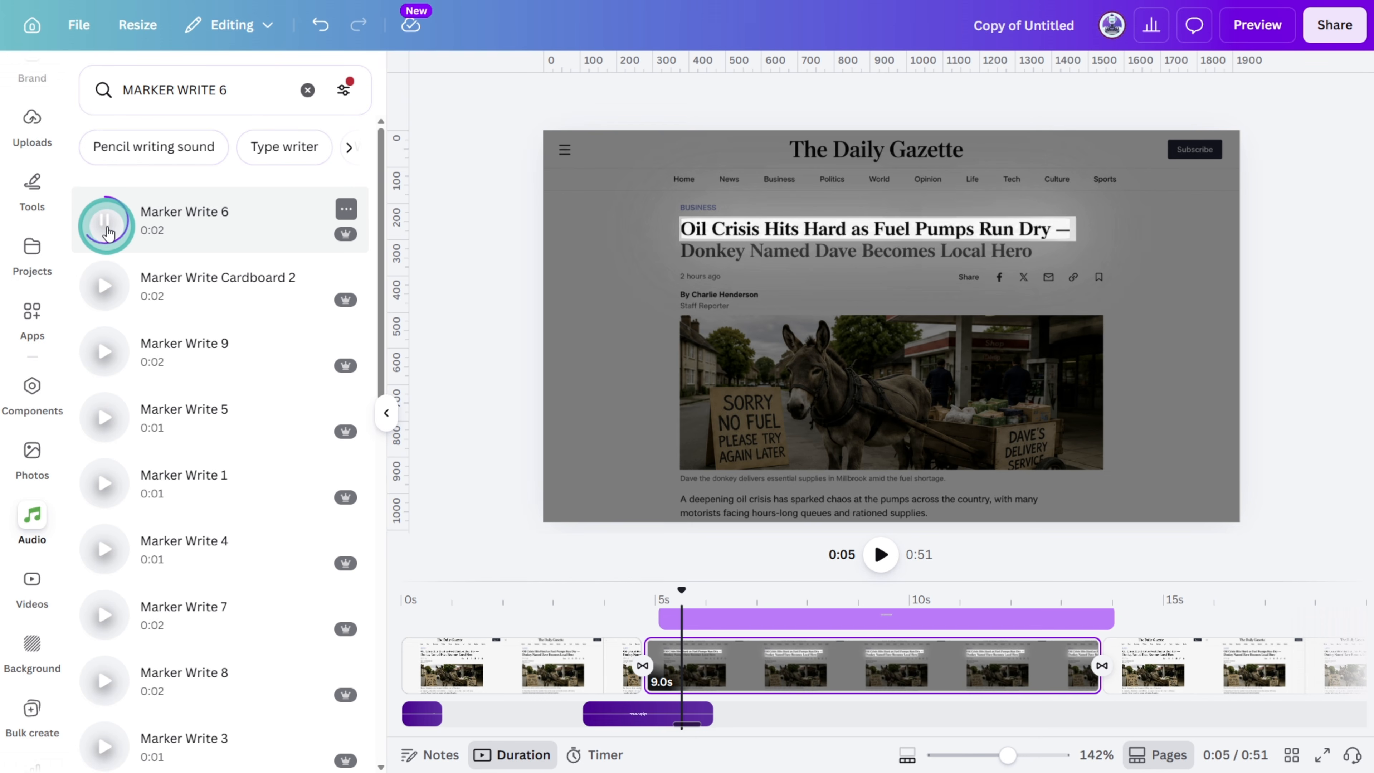
pyautogui.moveTo(195, 231)
pyautogui.mouseDown()
pyautogui.moveTo(297, 267)
pyautogui.moveTo(681, 592)
pyautogui.moveTo(701, 582)
pyautogui.moveTo(697, 500)
pyautogui.moveTo(681, 699)
pyautogui.moveTo(698, 703)
pyautogui.mouseUp()
# - Lower the volume of the Marker Write 6 clip and play back the first highlight
pyautogui.click(842, 98)
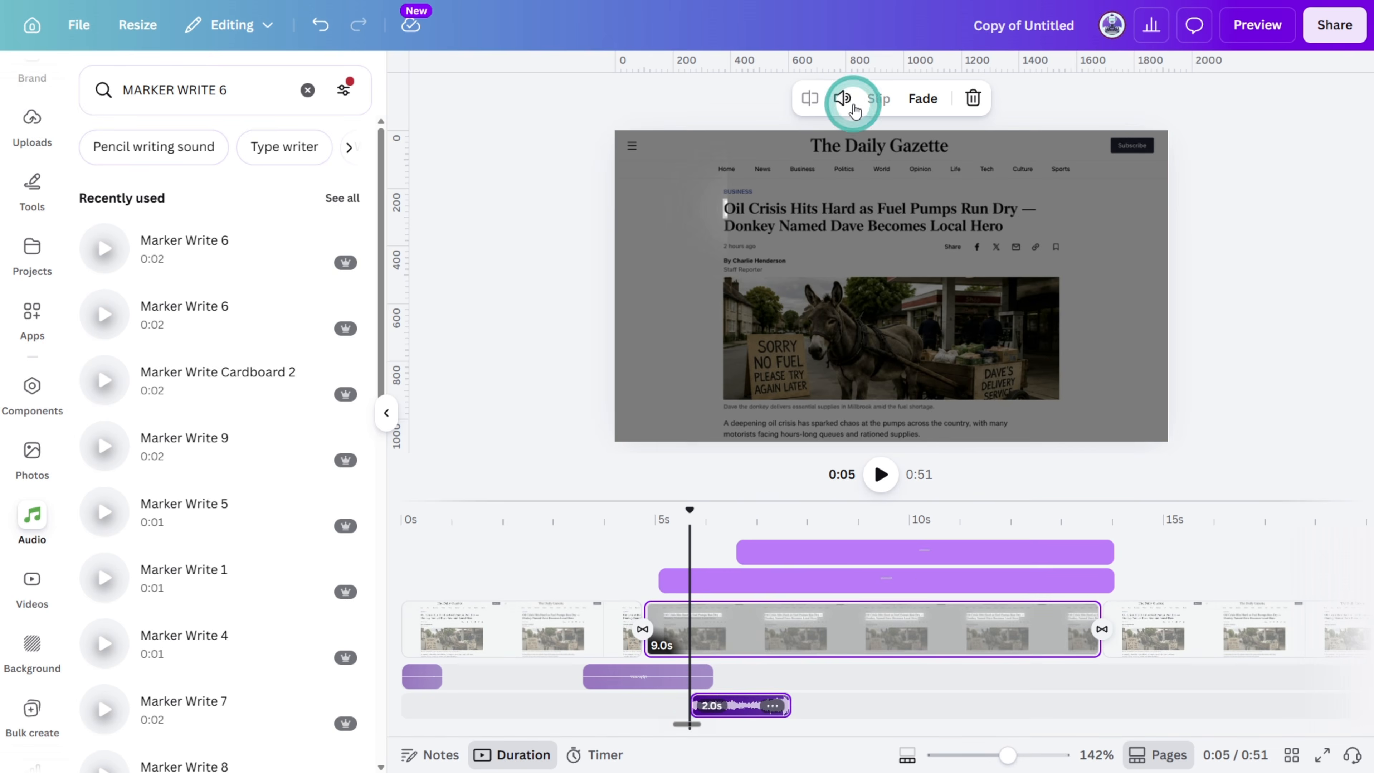
pyautogui.moveTo(839, 152); pyautogui.dragTo(775, 153)
pyautogui.moveTo(689, 511); pyautogui.dragTo(676, 511)
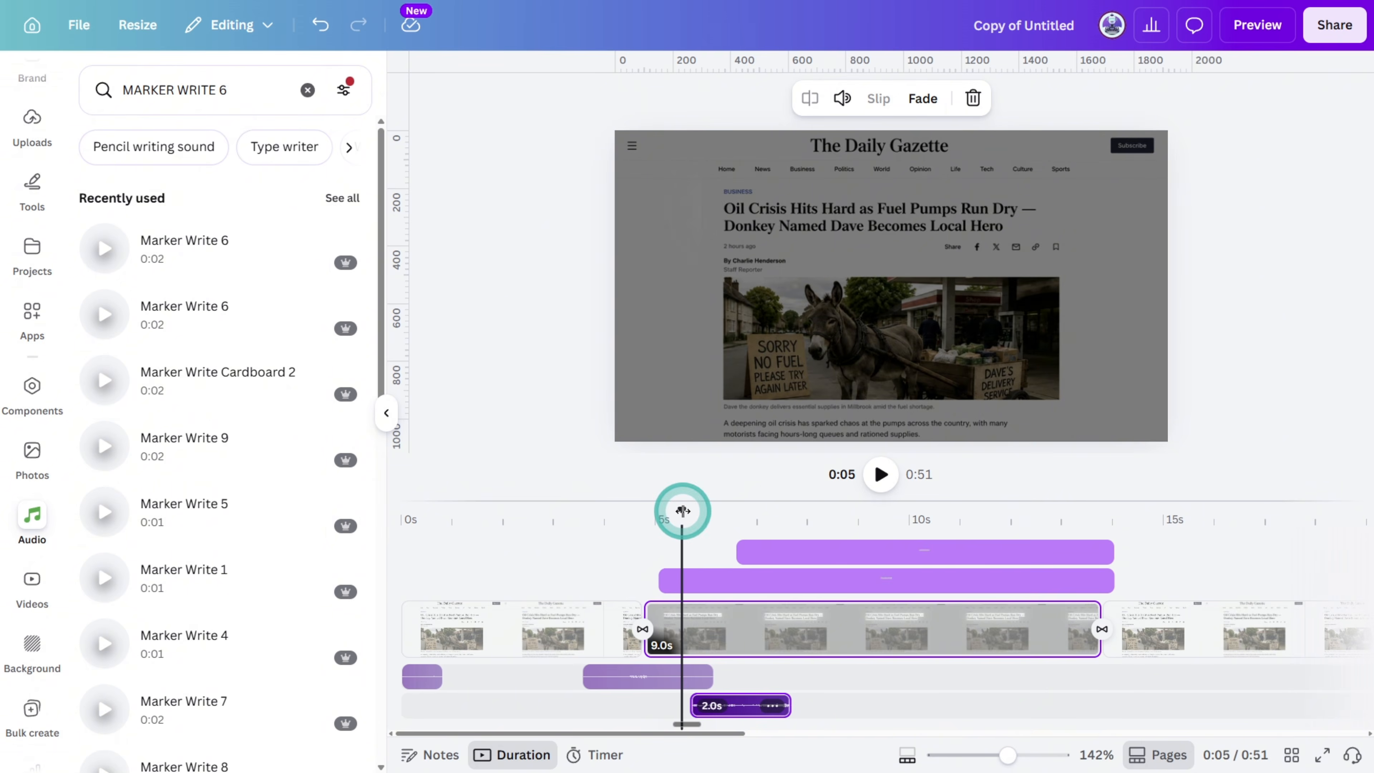
pyautogui.press('space')
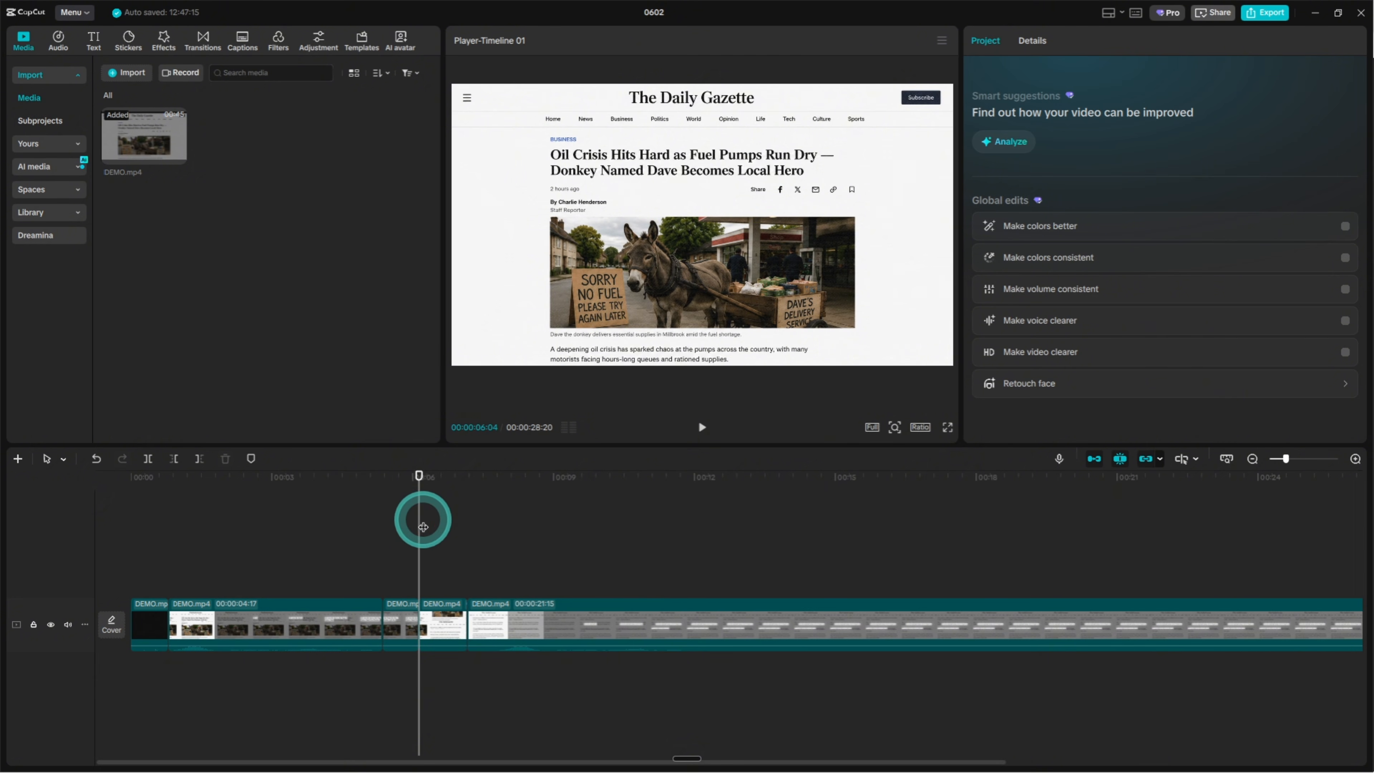
# - In CapCut, search the effects for "SCROLL PROJECTION" and place Scrolling Projection over the headline-to-body-text slide transition
pyautogui.moveTo(422, 526)
pyautogui.mouseDown()
pyautogui.moveTo(460, 526)
pyautogui.moveTo(424, 534)
pyautogui.mouseUp()
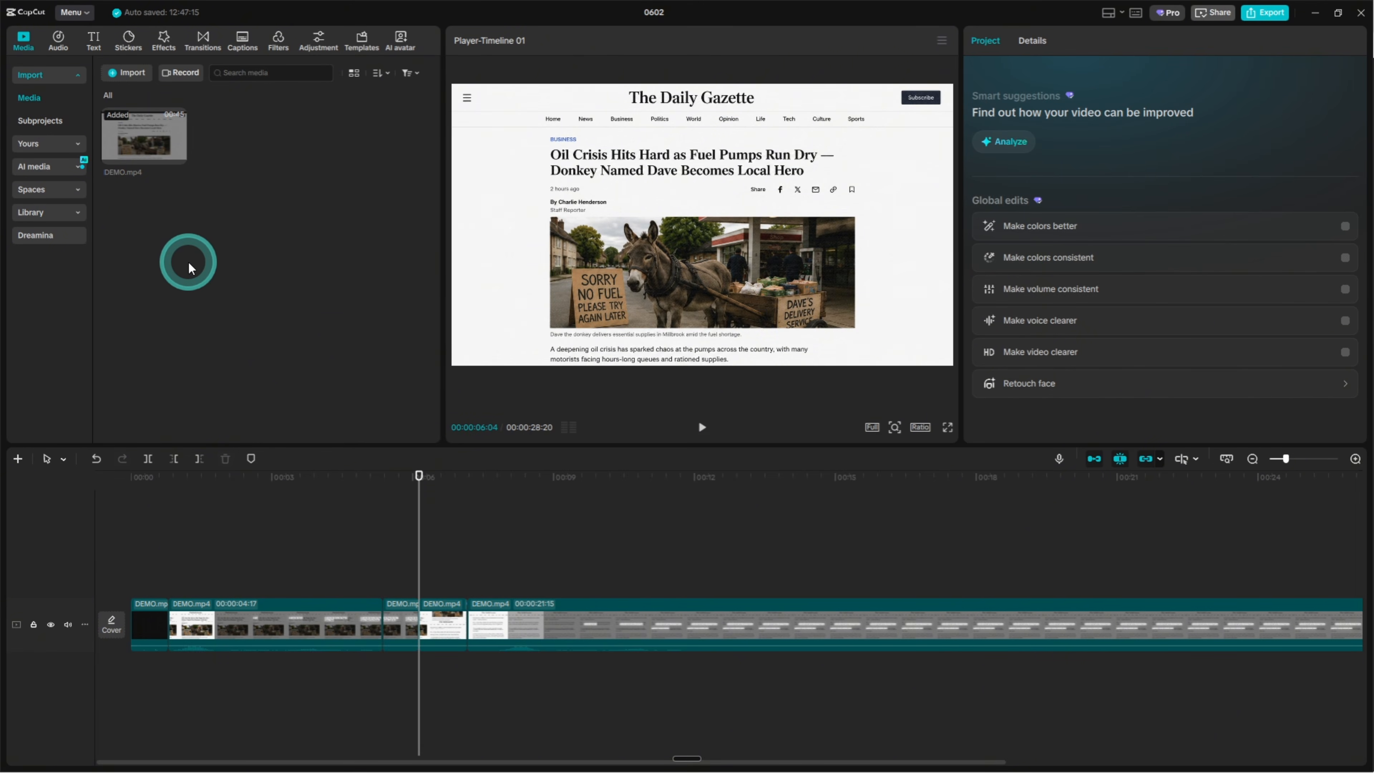
pyautogui.click(163, 46)
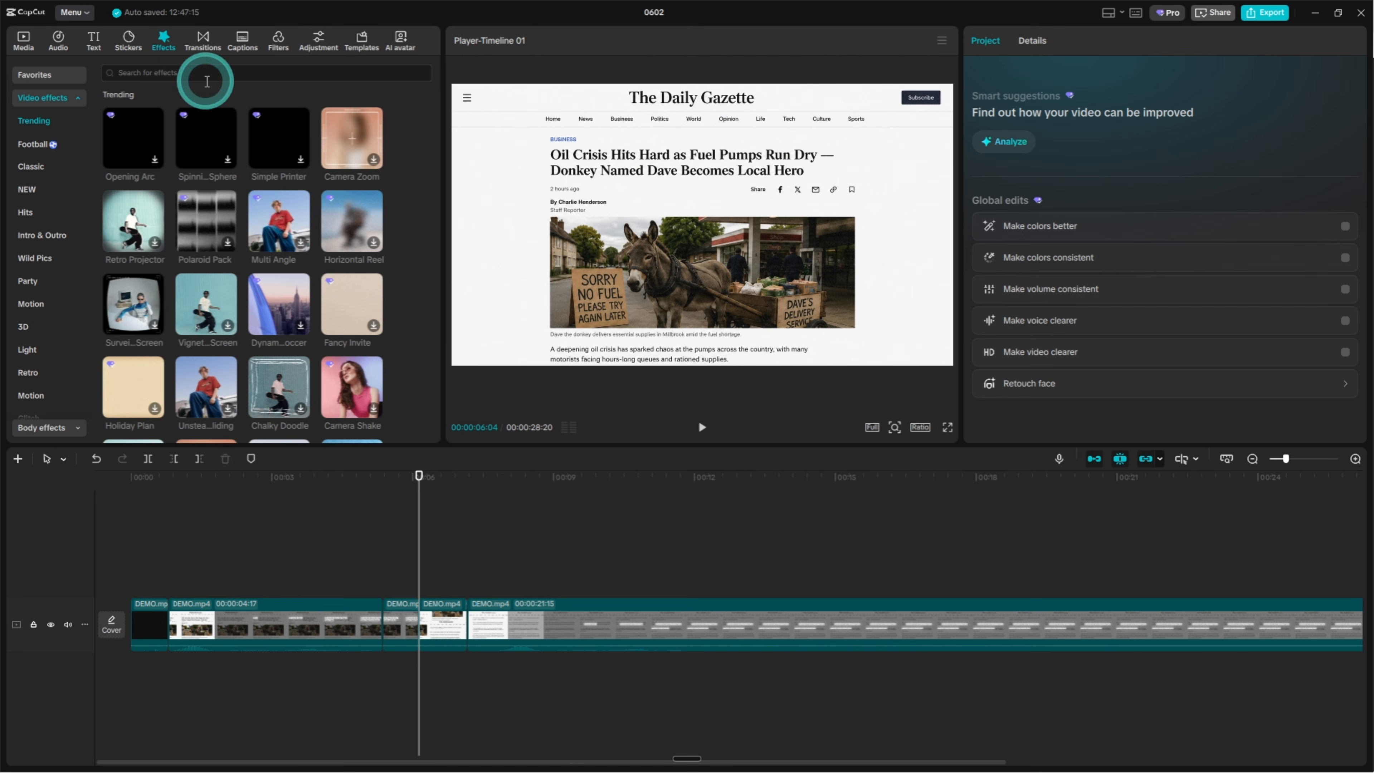
pyautogui.click(205, 76)
pyautogui.write('SCROLL PROJECTION')
pyautogui.press('Return')
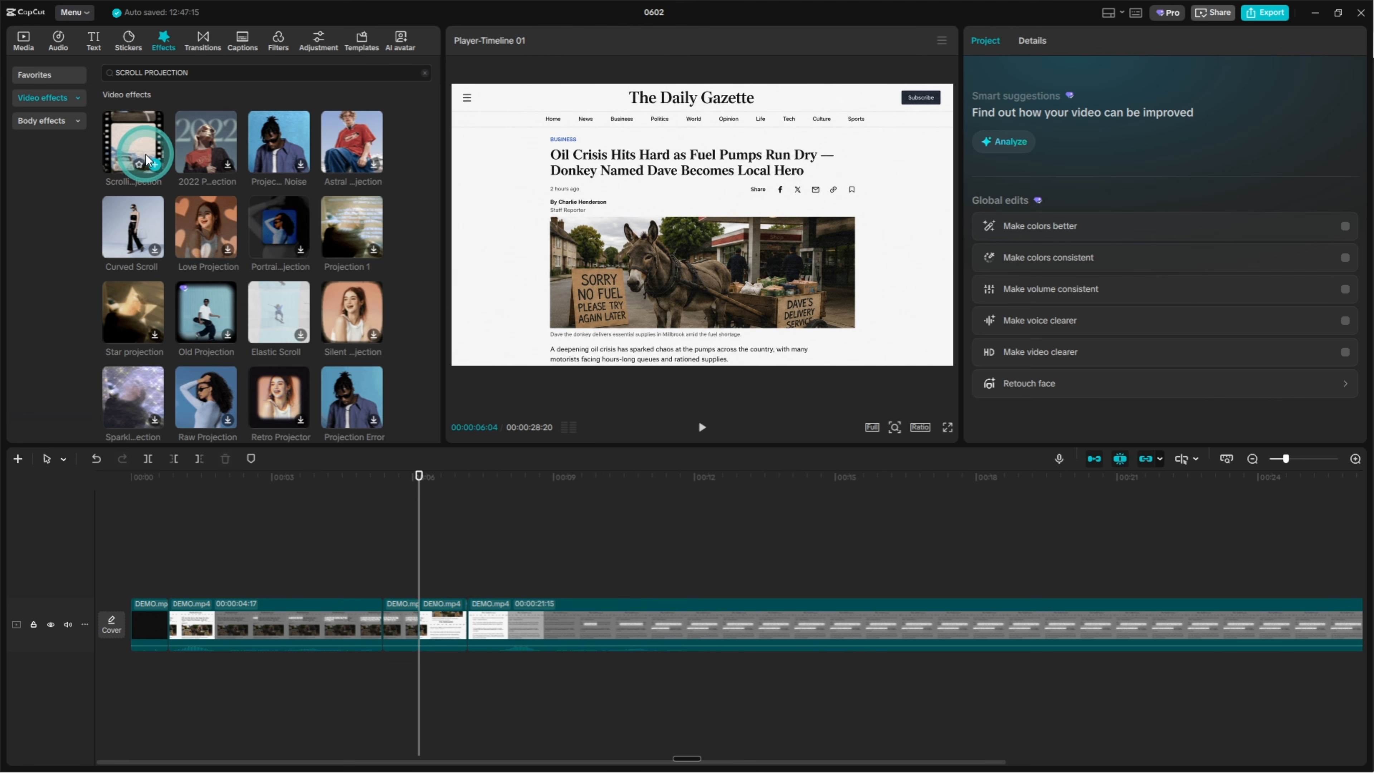
pyautogui.moveTo(135, 145); pyautogui.dragTo(451, 585)
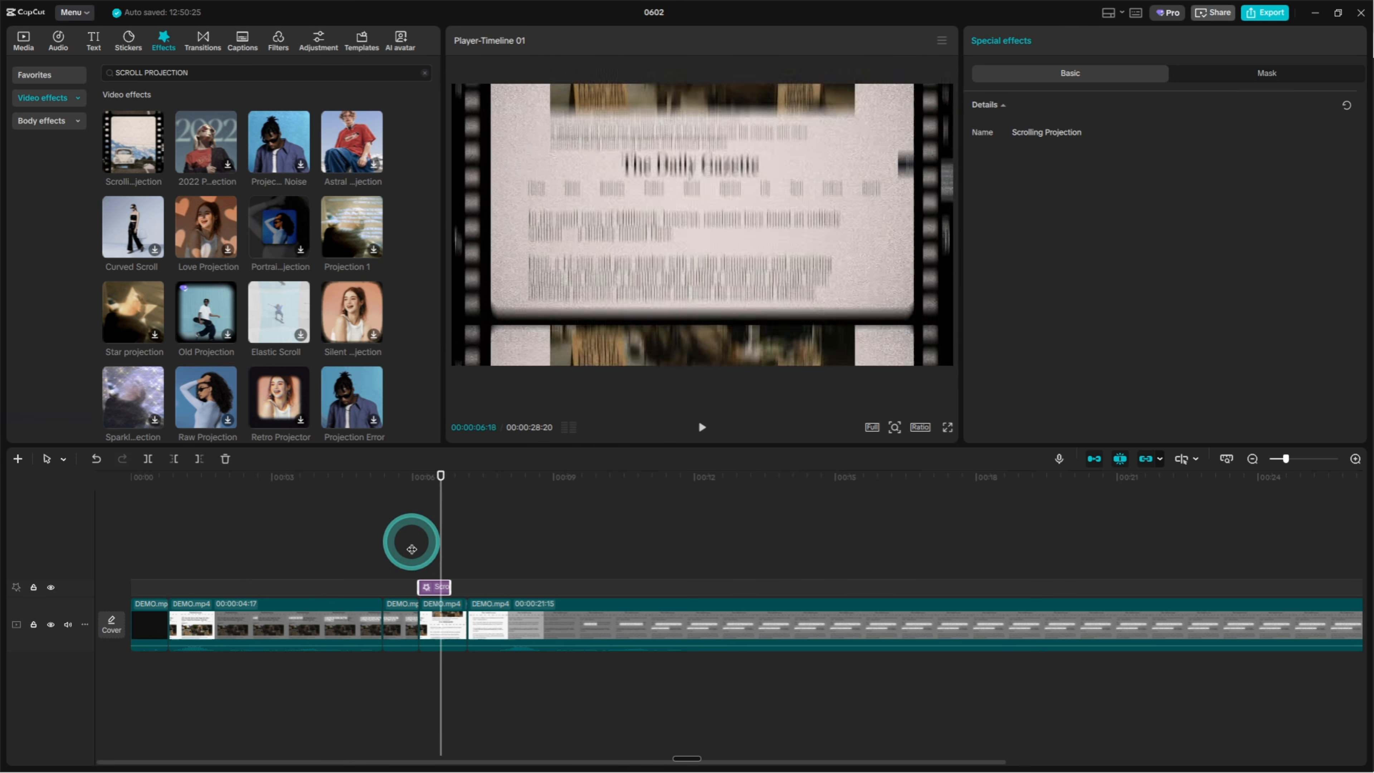
# - Search the sound effects library for "PROJECTOR"
pyautogui.click(58, 39)
pyautogui.click(53, 142)
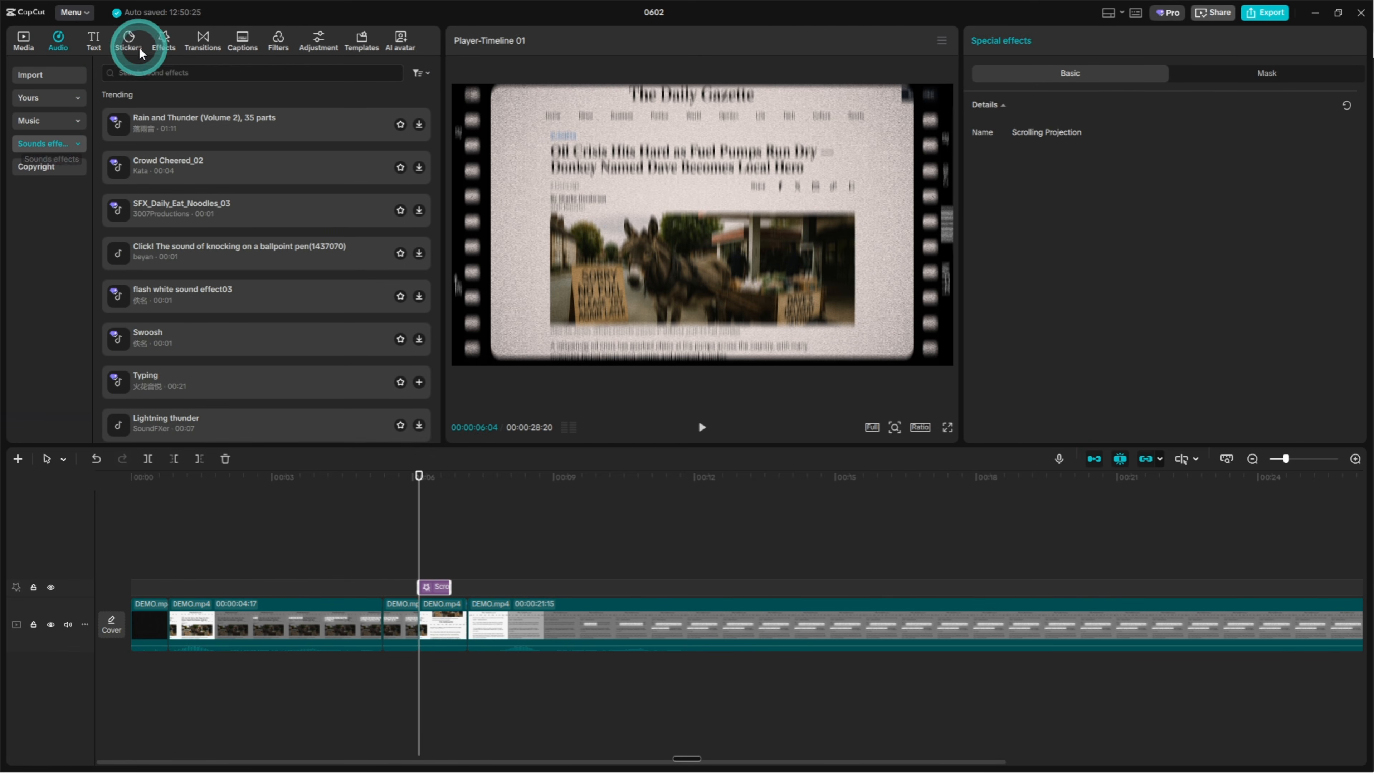
pyautogui.click(328, 74)
pyautogui.write('PROJECTOR')
pyautogui.press('Return')
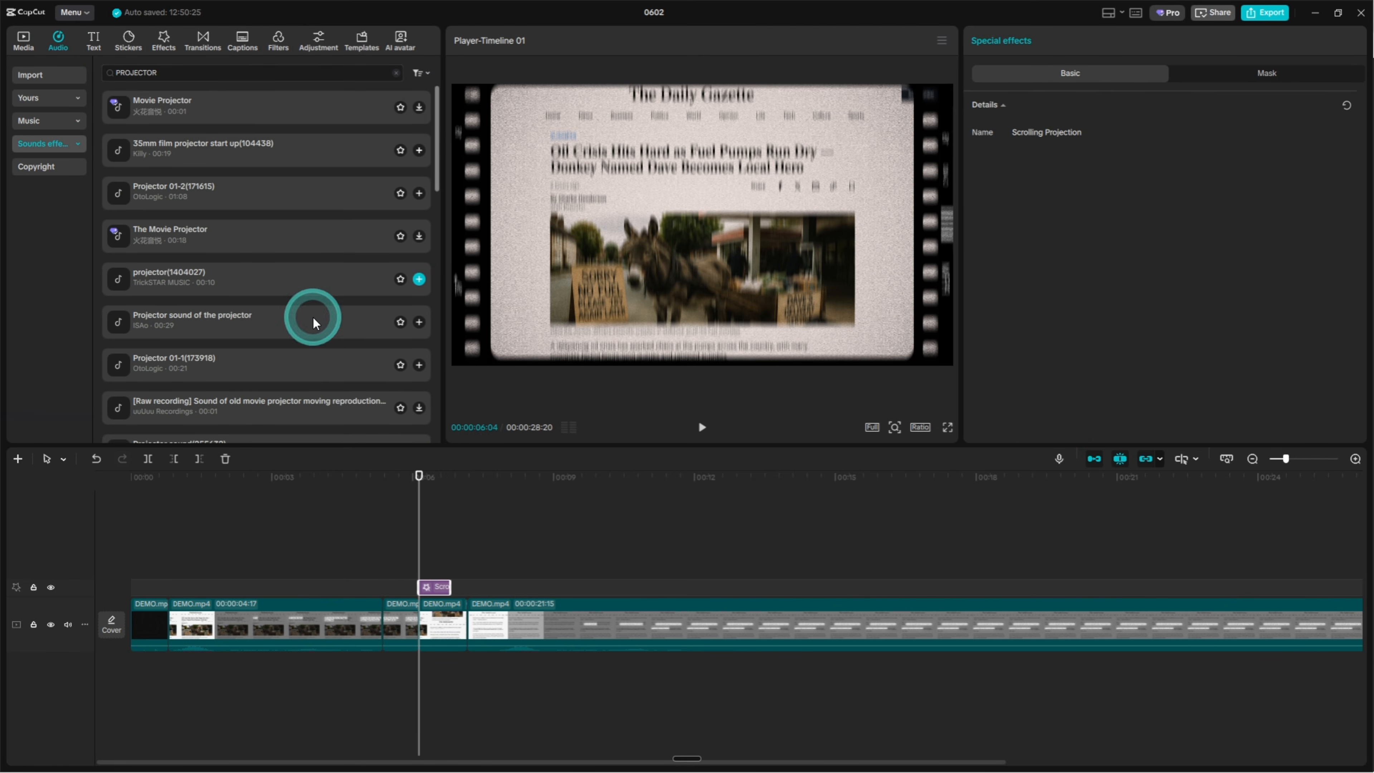
# - Add the Projector 01-1(173918) sound beneath the Scrolling Projection effect and trim it to the effect's end
pyautogui.click(120, 370)
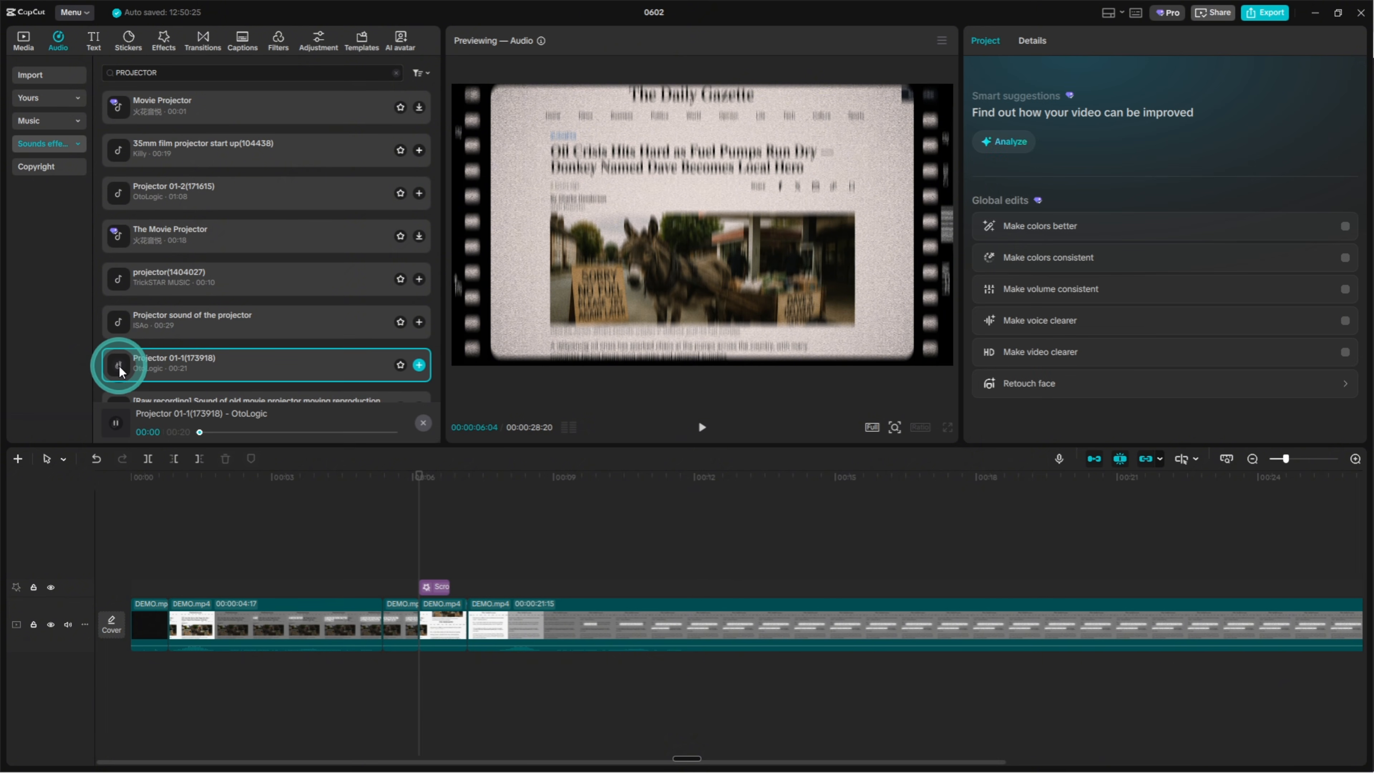
pyautogui.moveTo(120, 371); pyautogui.dragTo(449, 558)
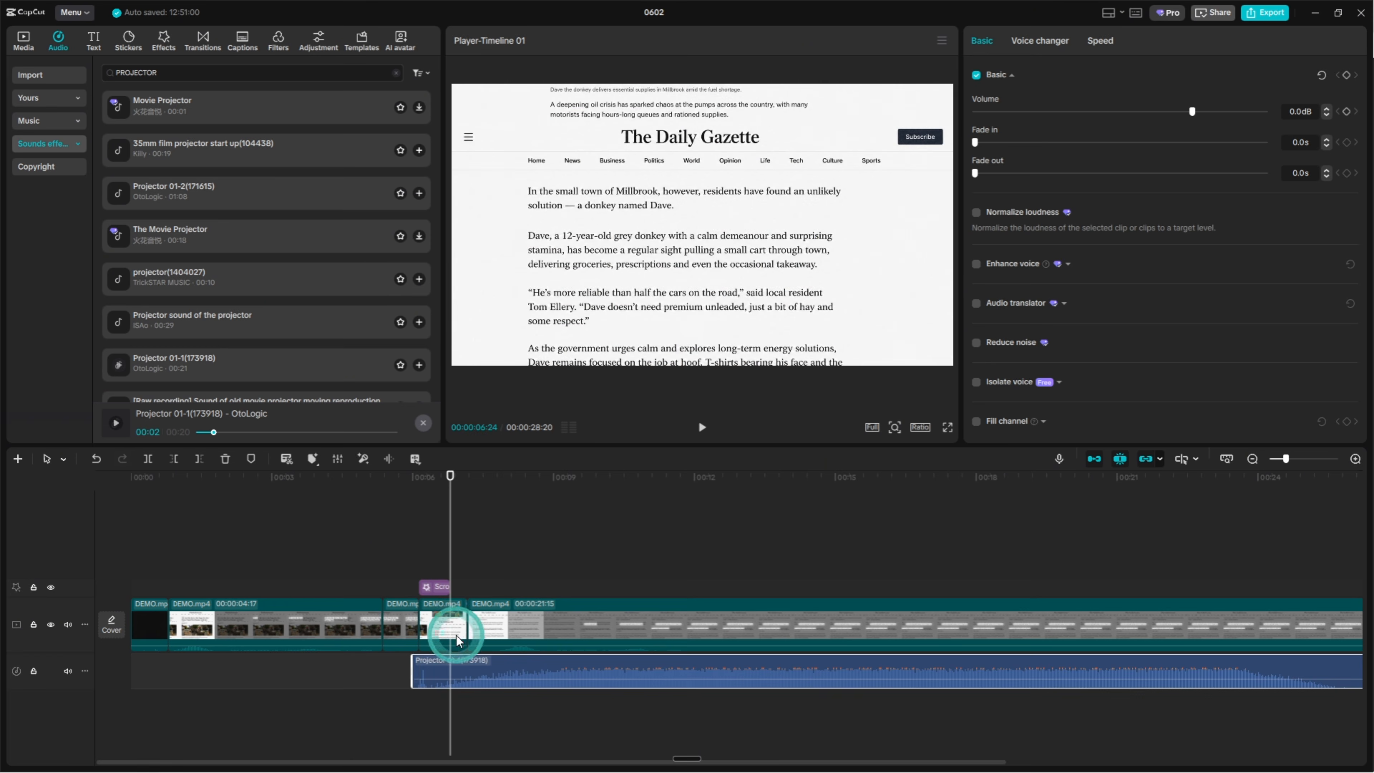
pyautogui.hotkey('ctrl', 'b')
pyautogui.press('Delete')
# - Lower the projector sound to -13.1 dB, give it a short fade-out and play back the transition
pyautogui.moveTo(435, 678); pyautogui.dragTo(435, 684)
pyautogui.click(398, 582)
pyautogui.press('space')
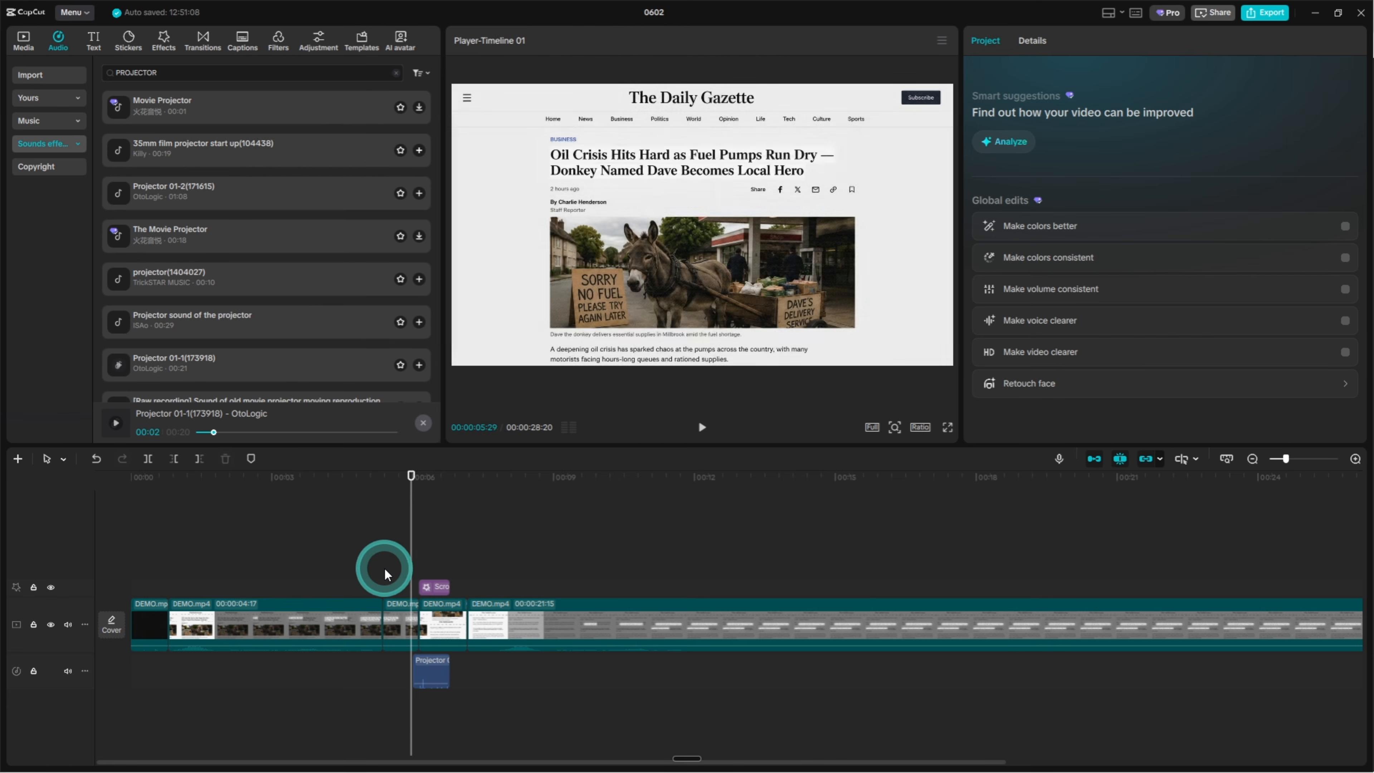
pyautogui.press('space')
pyautogui.moveTo(991, 172); pyautogui.dragTo(1000, 175)
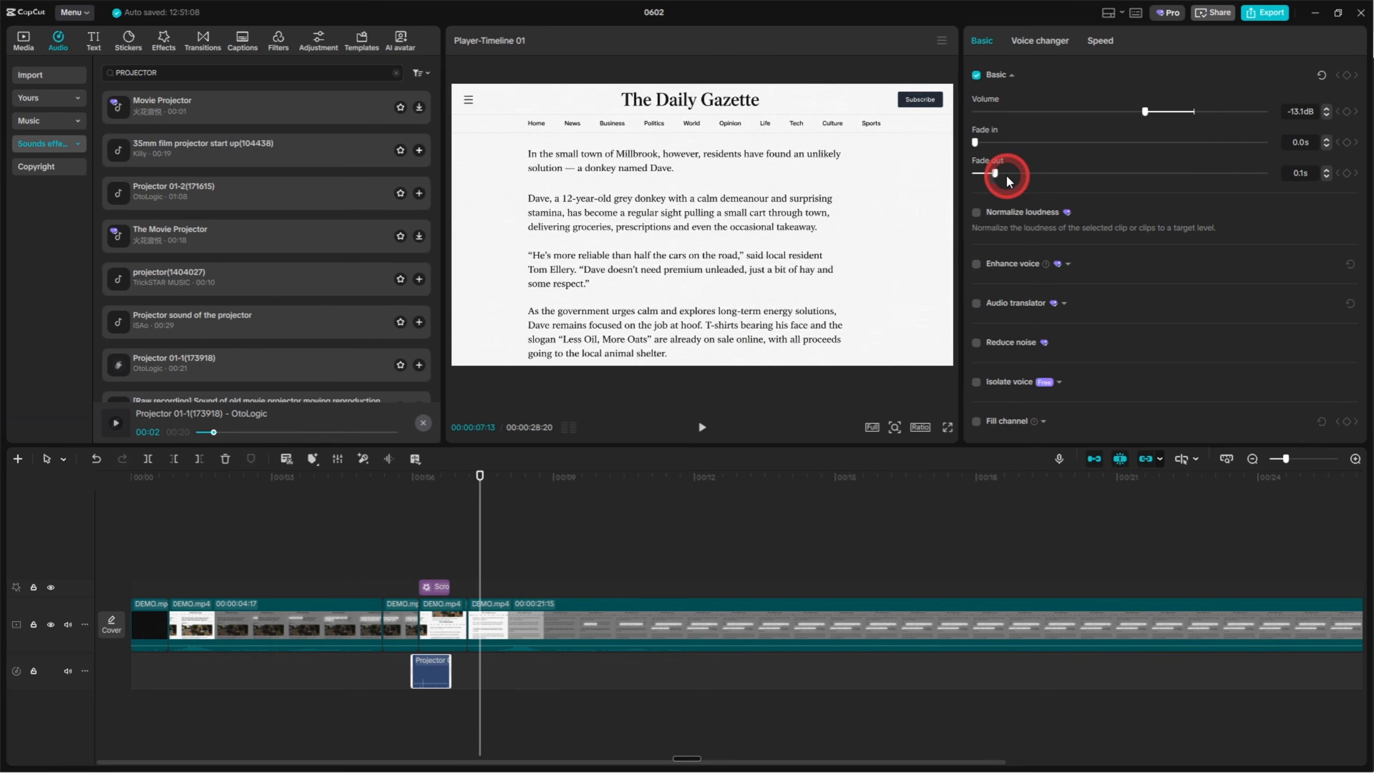
pyautogui.click(376, 570)
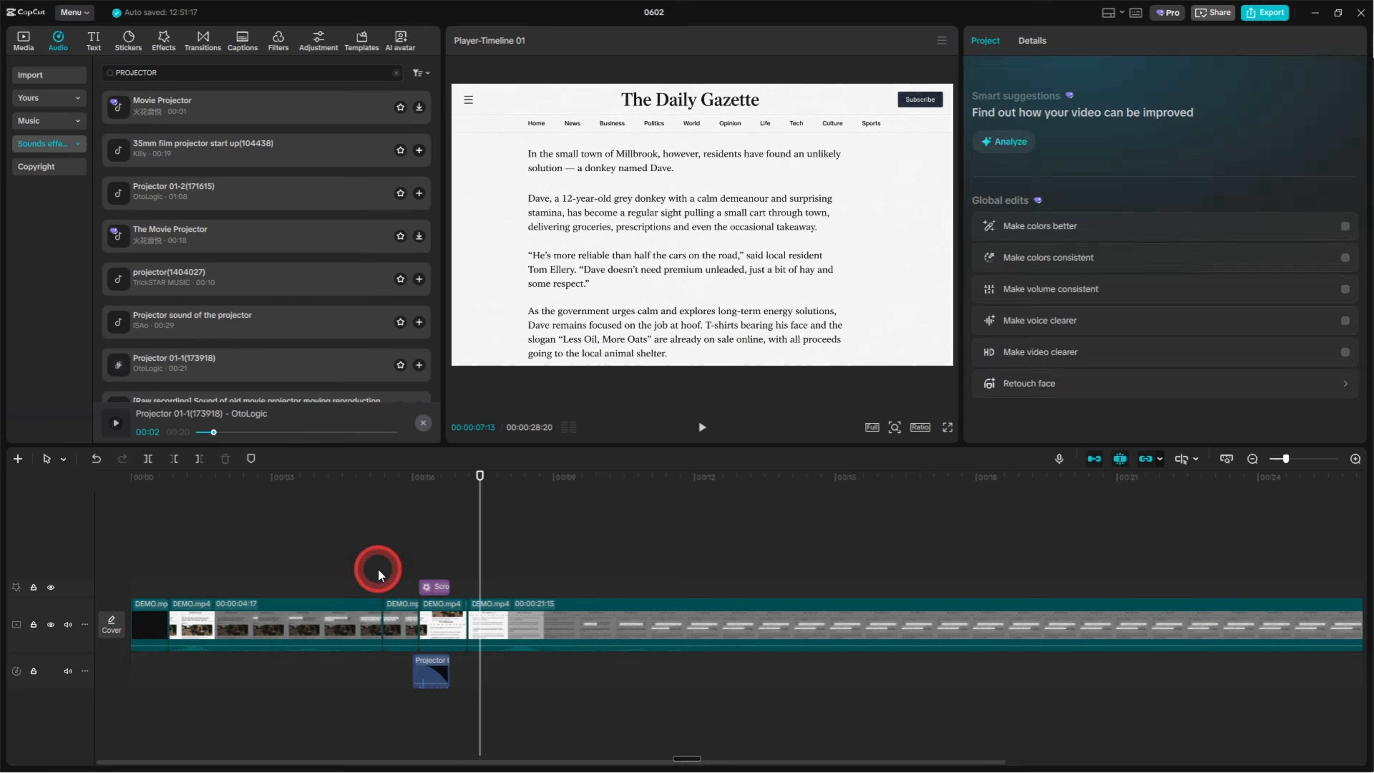
pyautogui.press('space')
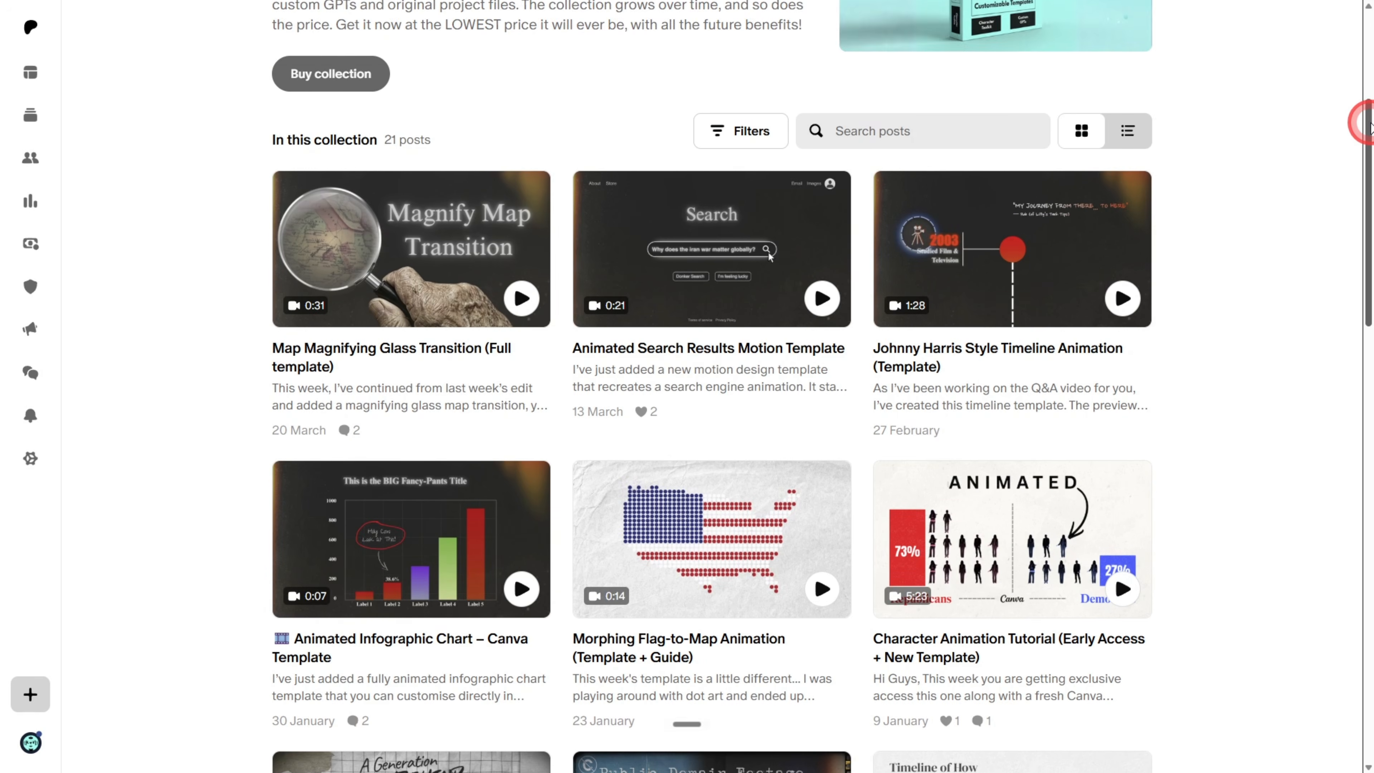
pyautogui.moveTo(1361, 123); pyautogui.dragTo(1322, 299)
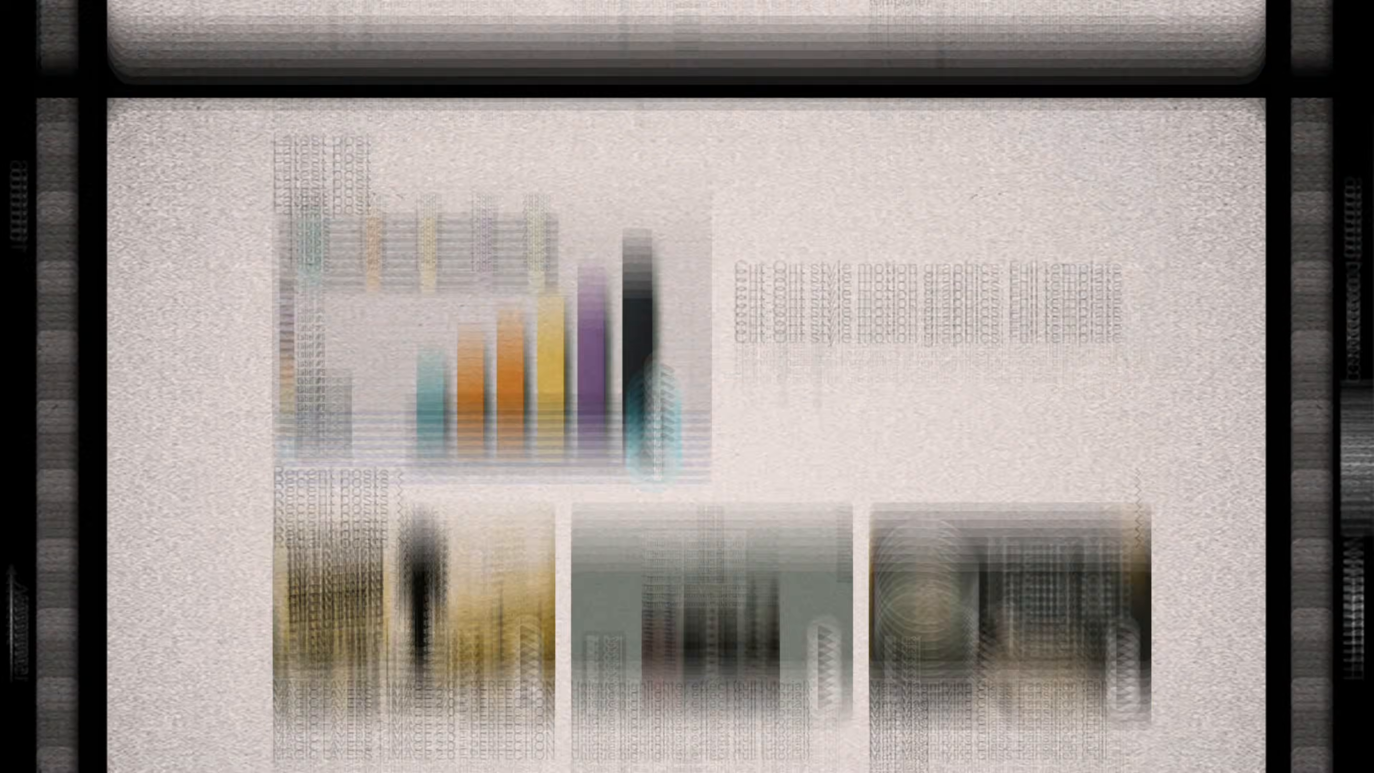